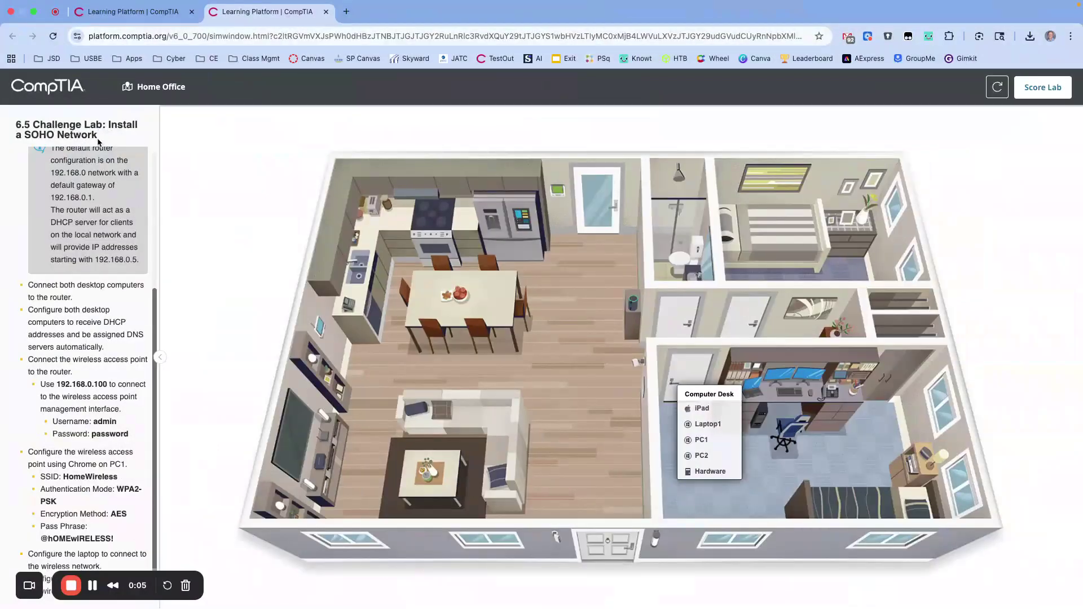
# Step: Scroll through the Install a SOHO Network lab instructions to review the tasks
pyautogui.scroll(4, 95, 239)
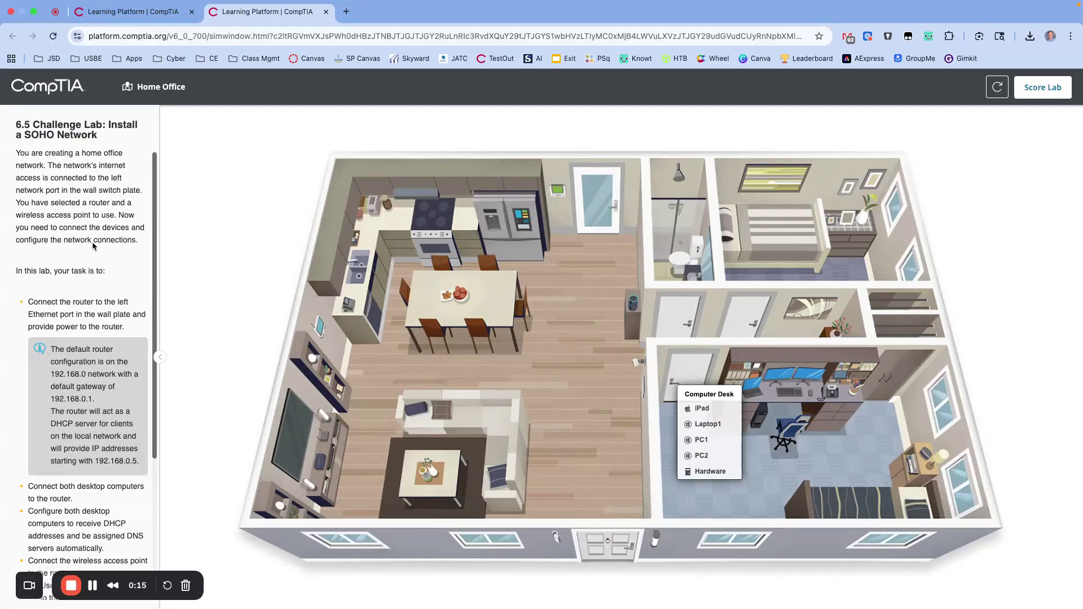
pyautogui.scroll(-2, 136, 306)
pyautogui.scroll(-4, 136, 306)
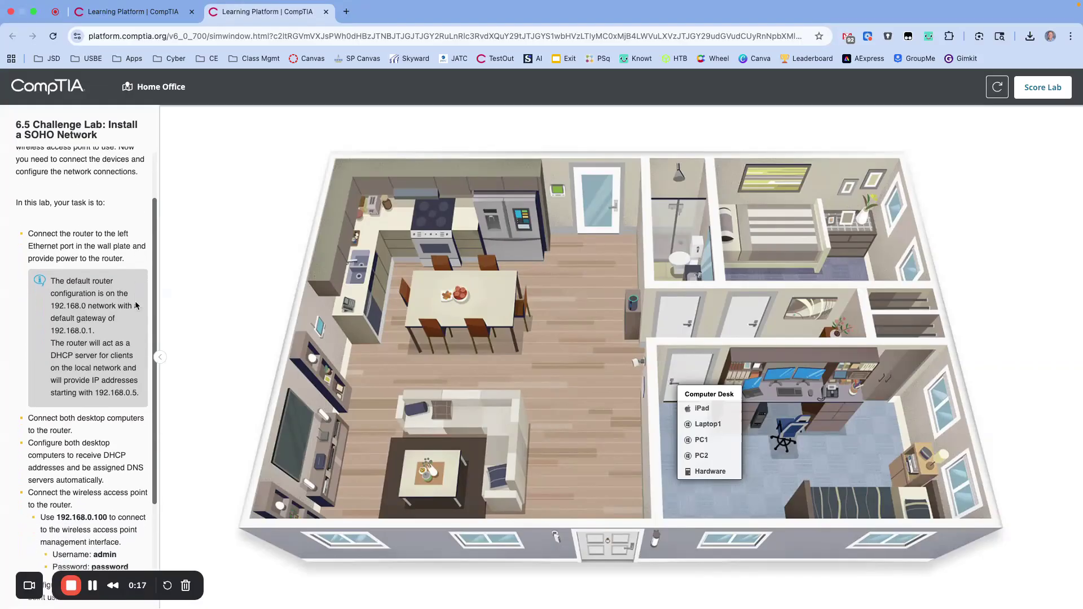
pyautogui.scroll(-1, 136, 306)
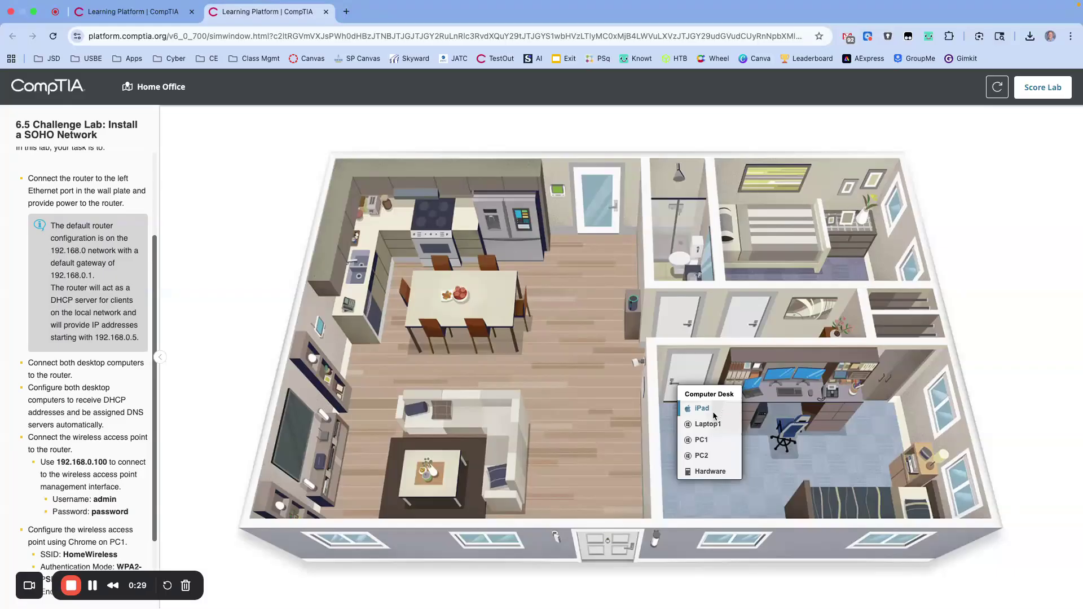
# Step: Open the Computer Desk hardware workspace and place the Router from Networking Devices on the desk
pyautogui.click(713, 472)
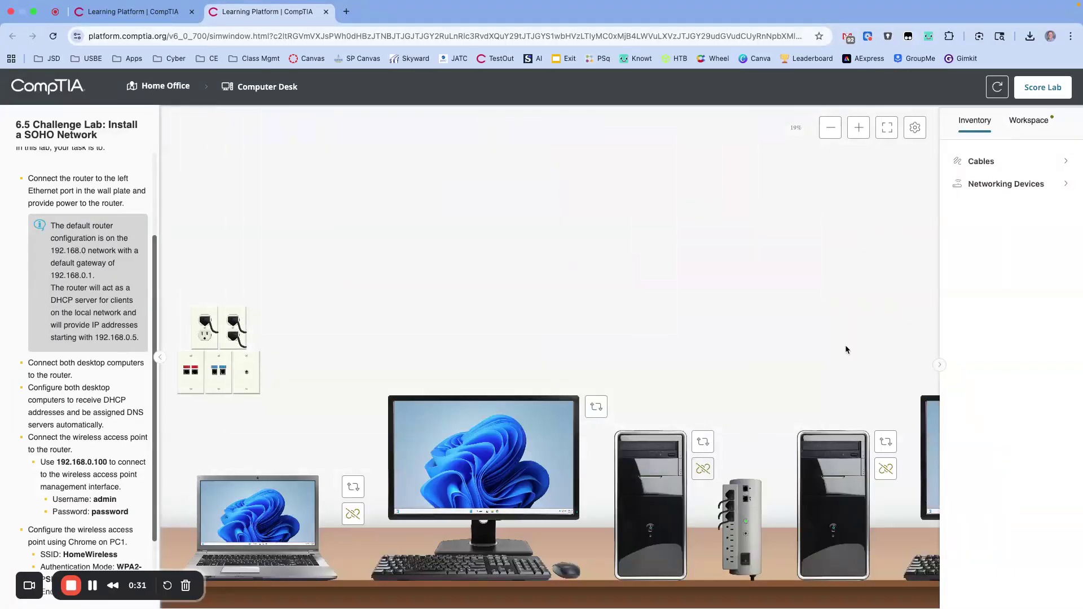
pyautogui.click(1006, 186)
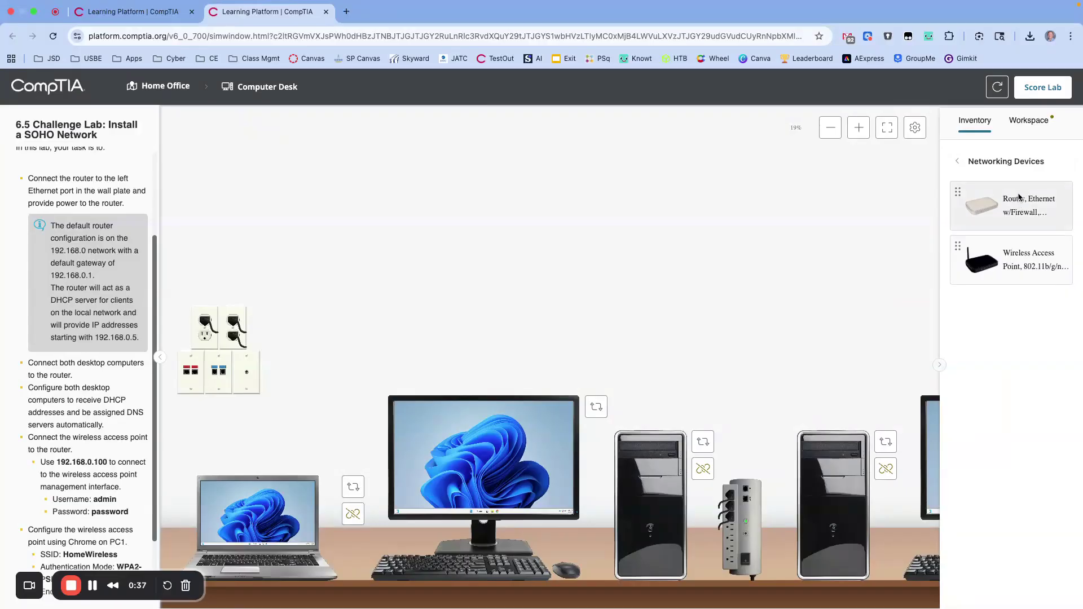
pyautogui.moveTo(1019, 197); pyautogui.dragTo(202, 516)
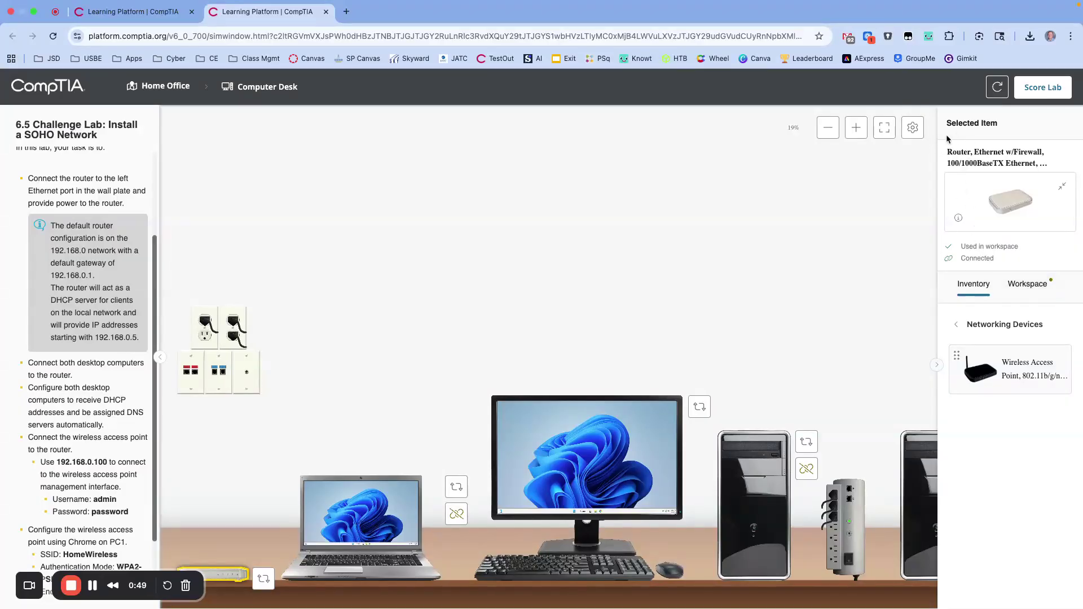
# Step: Return to the inventory categories and list the available cables
pyautogui.click(1022, 286)
pyautogui.click(976, 288)
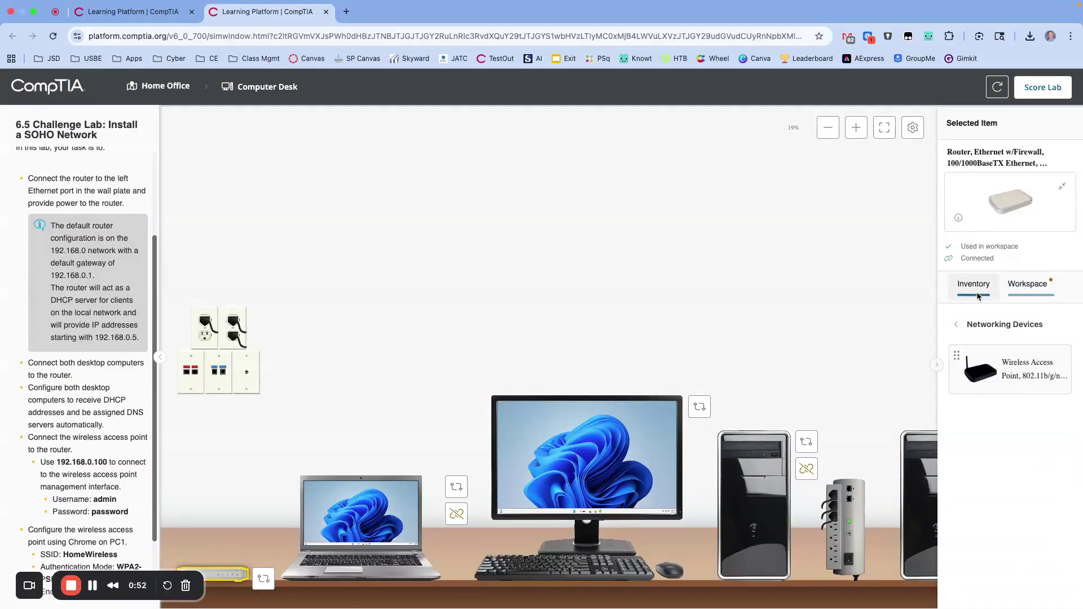
pyautogui.click(968, 325)
pyautogui.click(984, 325)
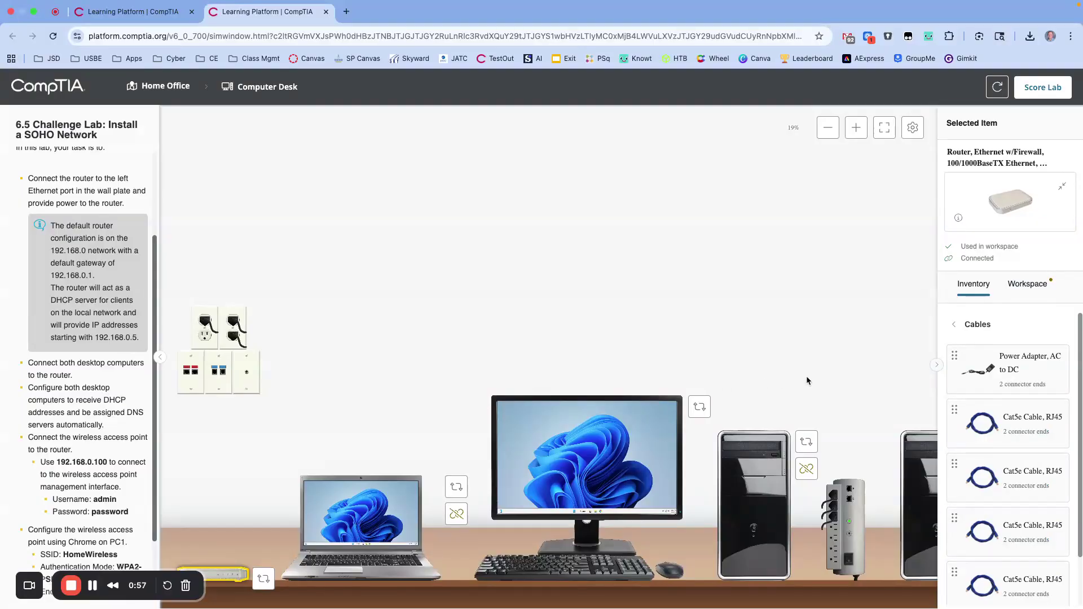
# Step: Plug one end of a Cat5e cable into the left wall-plate Ethernet port
pyautogui.scroll(-2, 1048, 436)
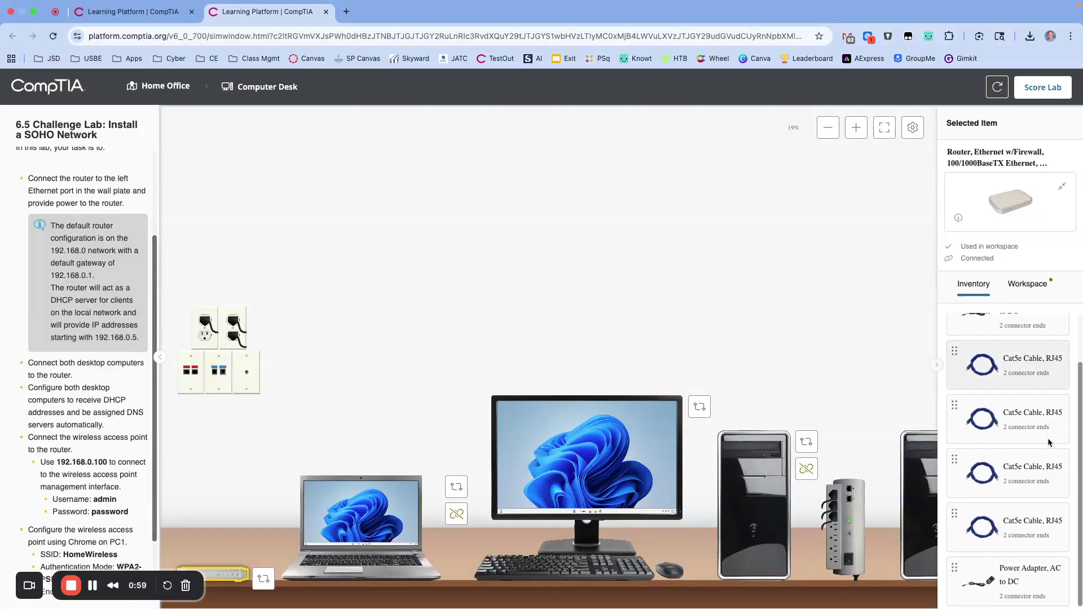
pyautogui.scroll(2, 1048, 438)
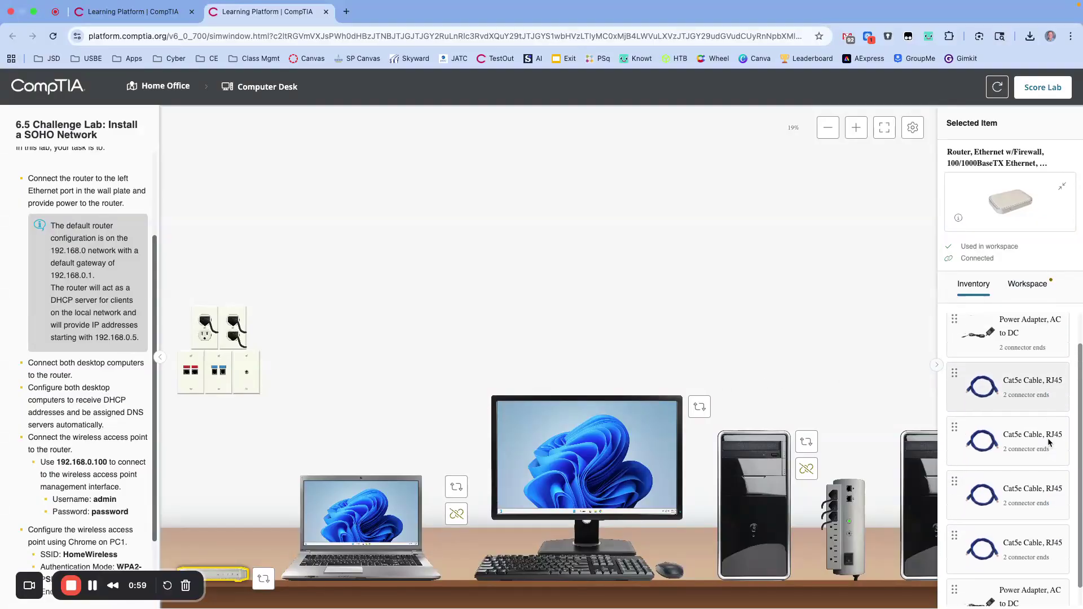
pyautogui.click(980, 427)
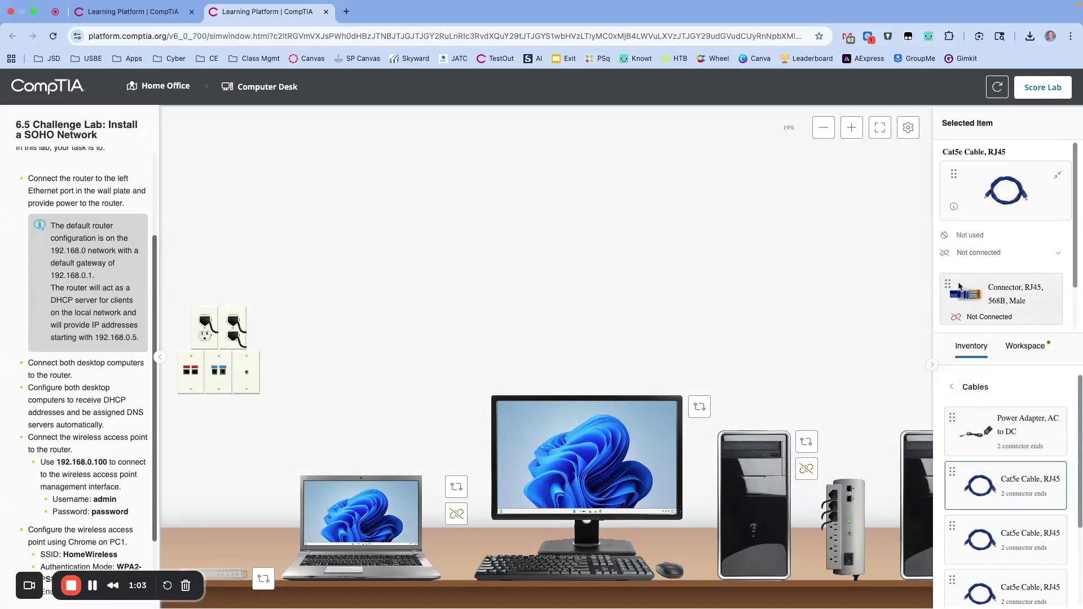
pyautogui.moveTo(968, 294); pyautogui.dragTo(204, 382)
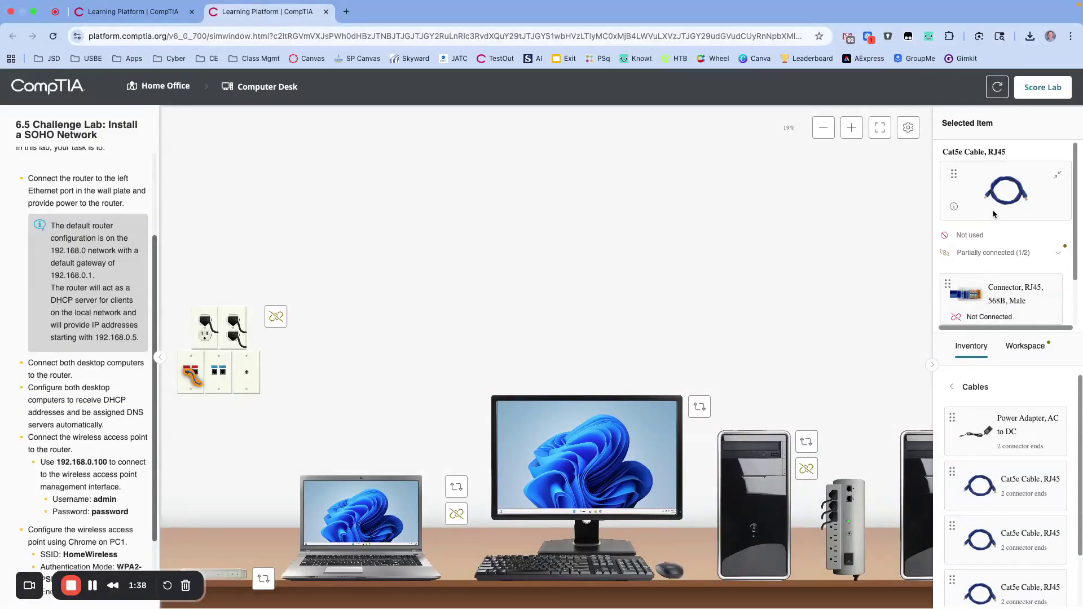
pyautogui.click(844, 128)
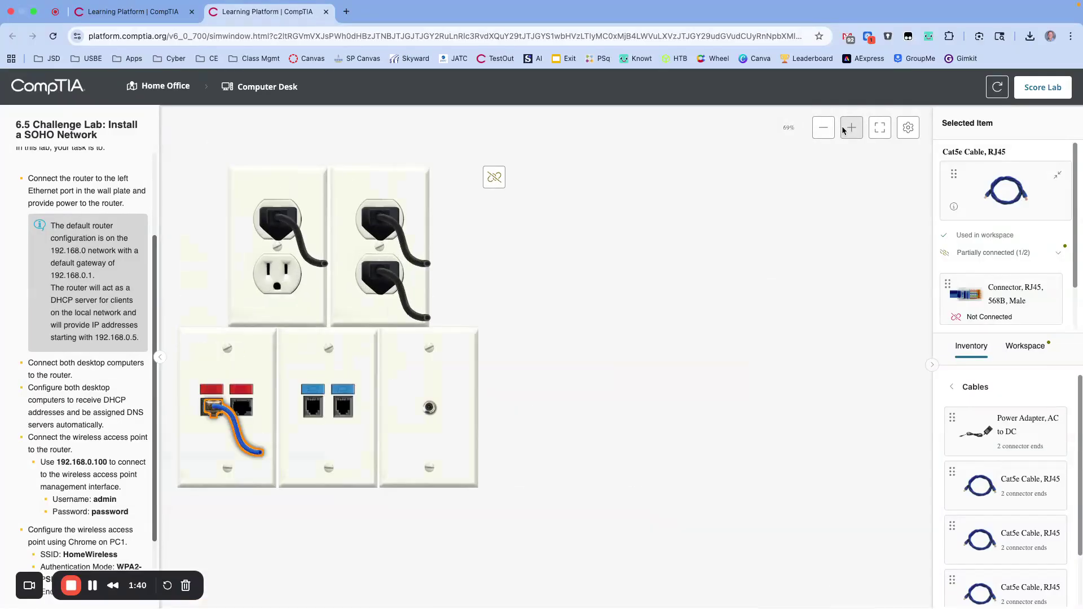
pyautogui.scroll(-5, 457, 390)
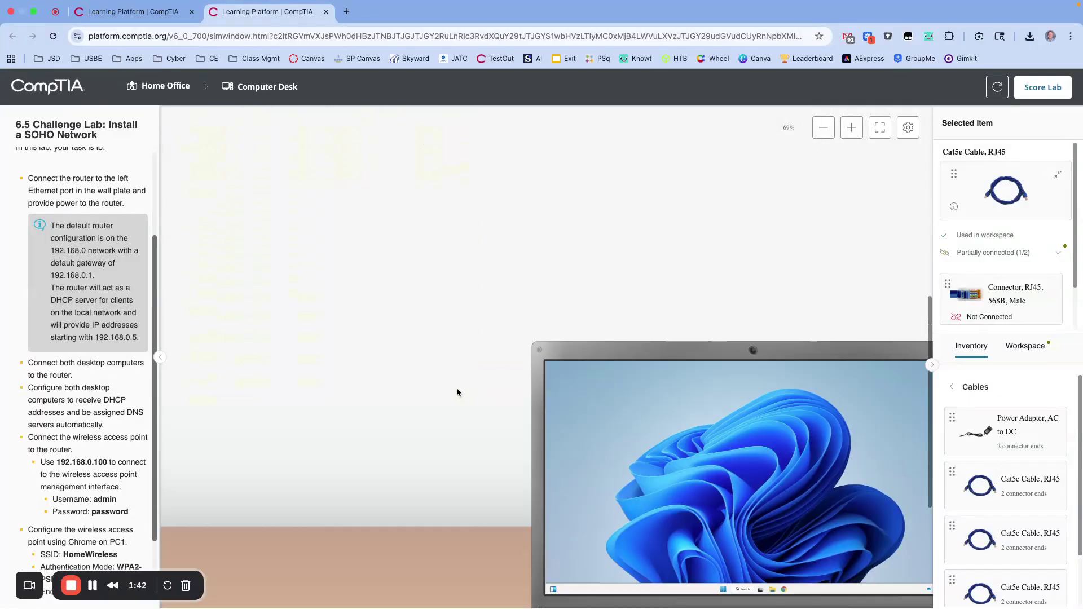
pyautogui.scroll(-3, 456, 389)
# Step: Turn the router to its back and plug the cable's other end into its WAN port
pyautogui.click(286, 491)
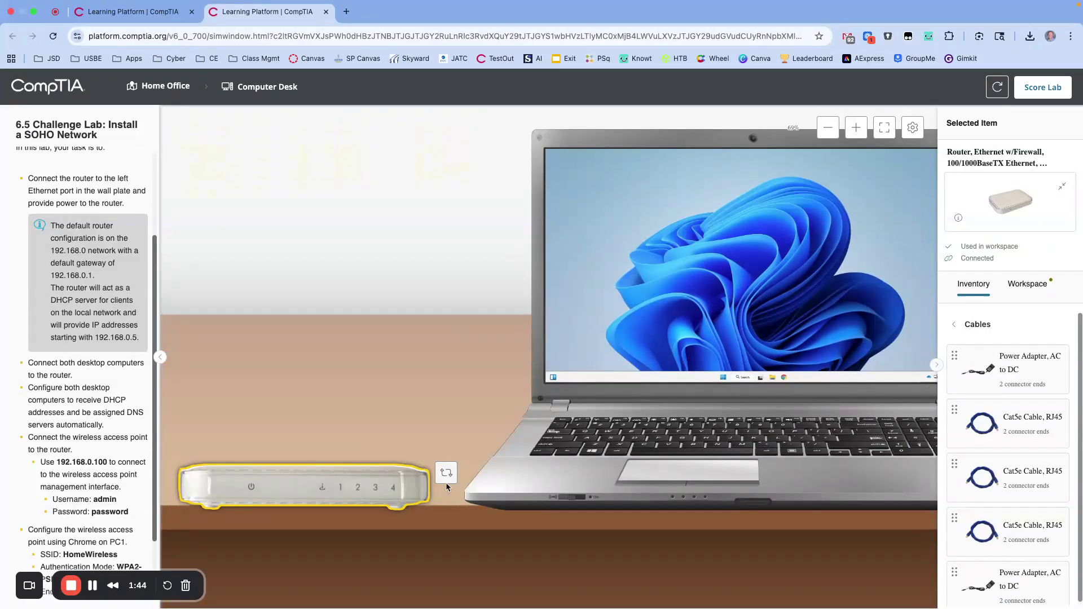
pyautogui.click(446, 477)
pyautogui.click(391, 523)
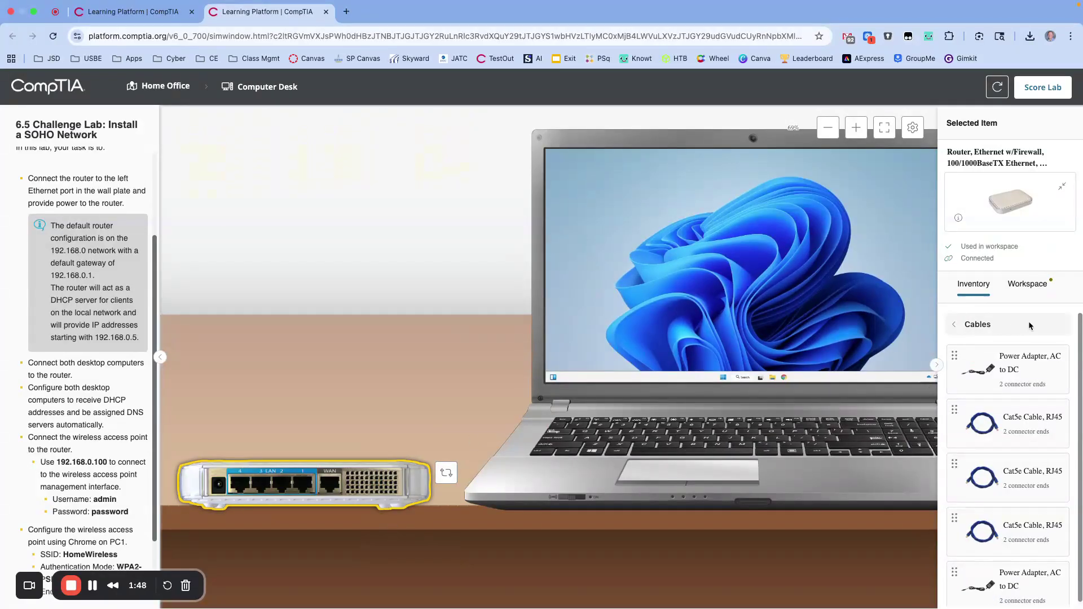
pyautogui.scroll(2, 303, 278)
pyautogui.scroll(10, 303, 276)
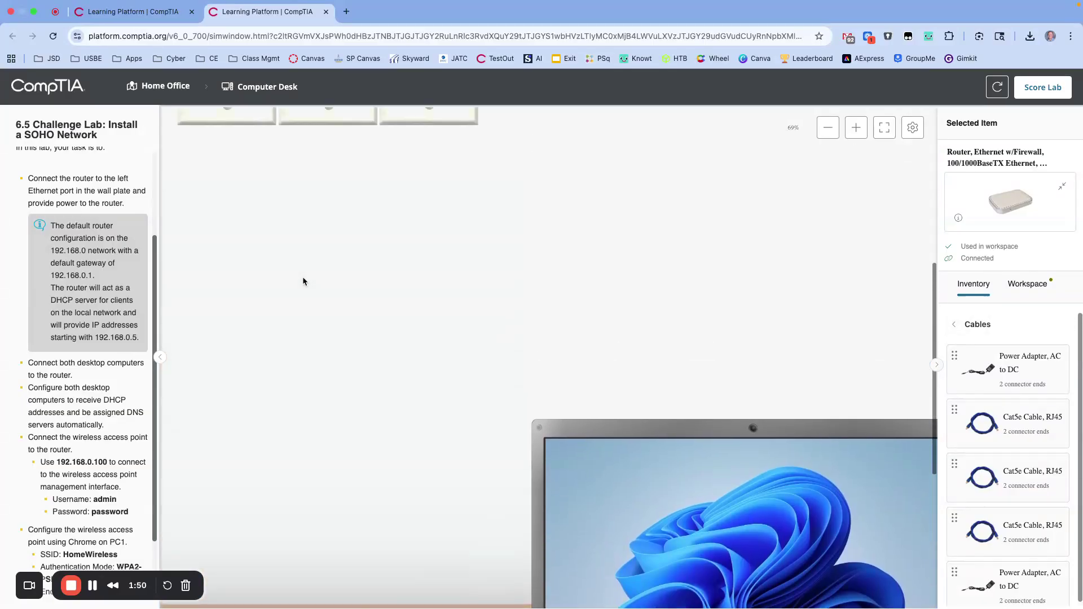
pyautogui.click(231, 291)
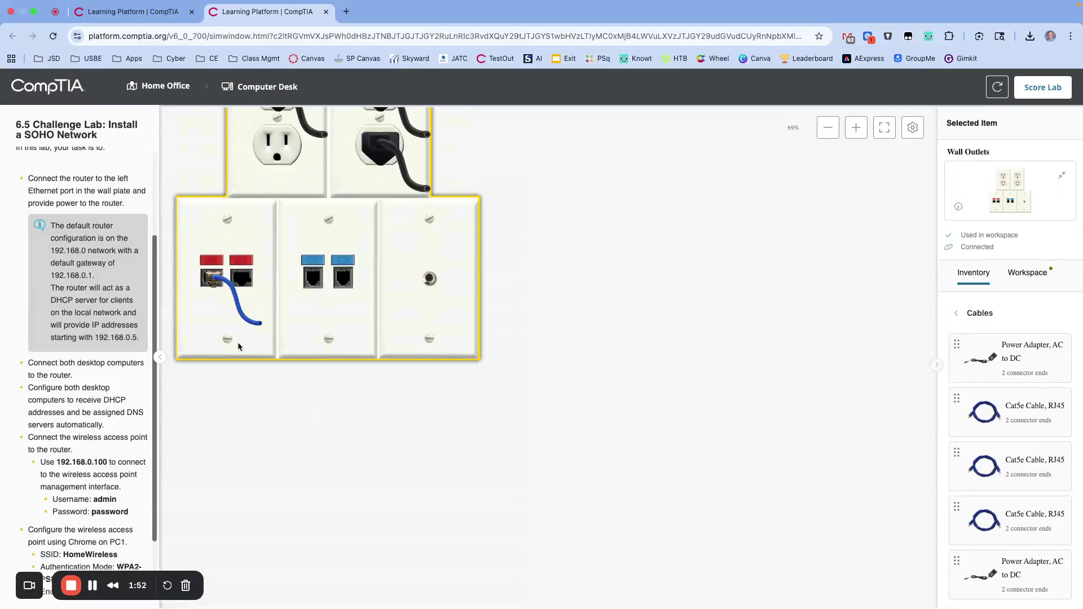
pyautogui.click(237, 305)
pyautogui.scroll(-10, 318, 427)
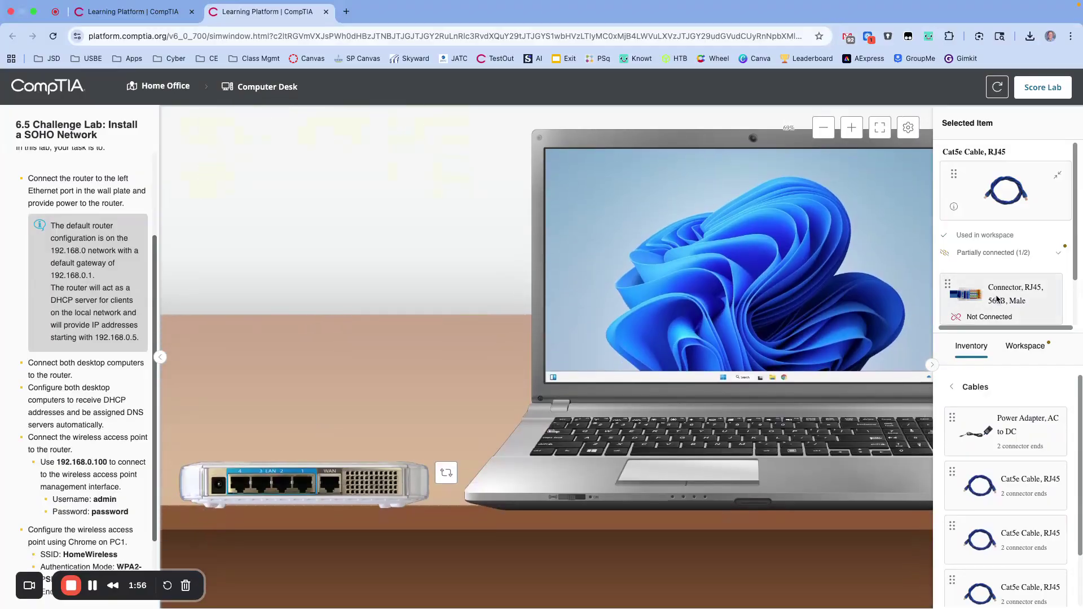
pyautogui.moveTo(997, 299)
pyautogui.mouseDown()
pyautogui.moveTo(425, 386)
pyautogui.moveTo(370, 495)
pyautogui.moveTo(339, 489)
pyautogui.mouseUp()
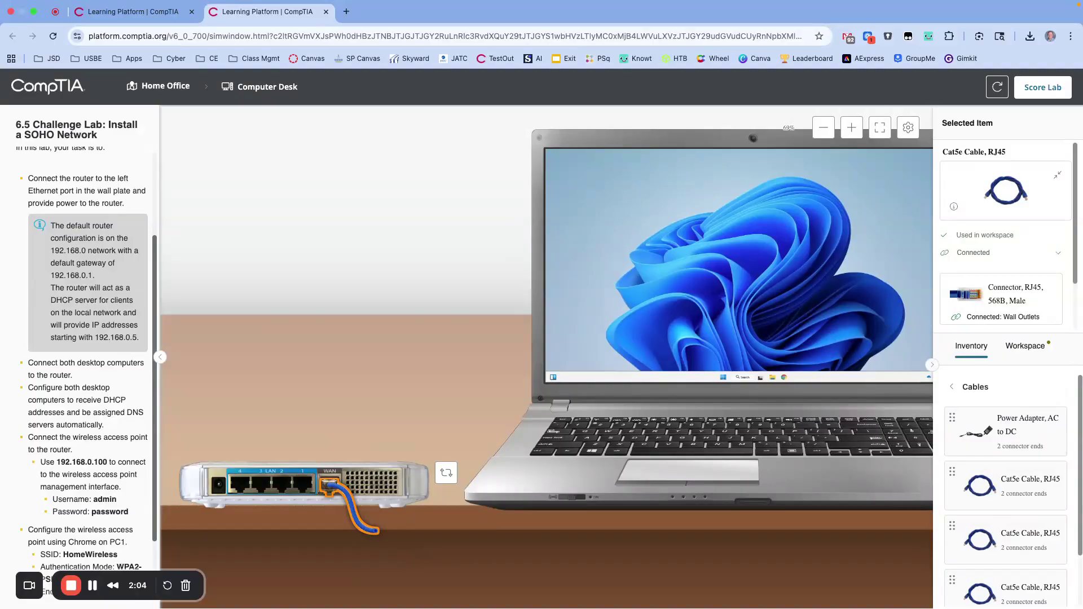
pyautogui.scroll(-2, 1010, 389)
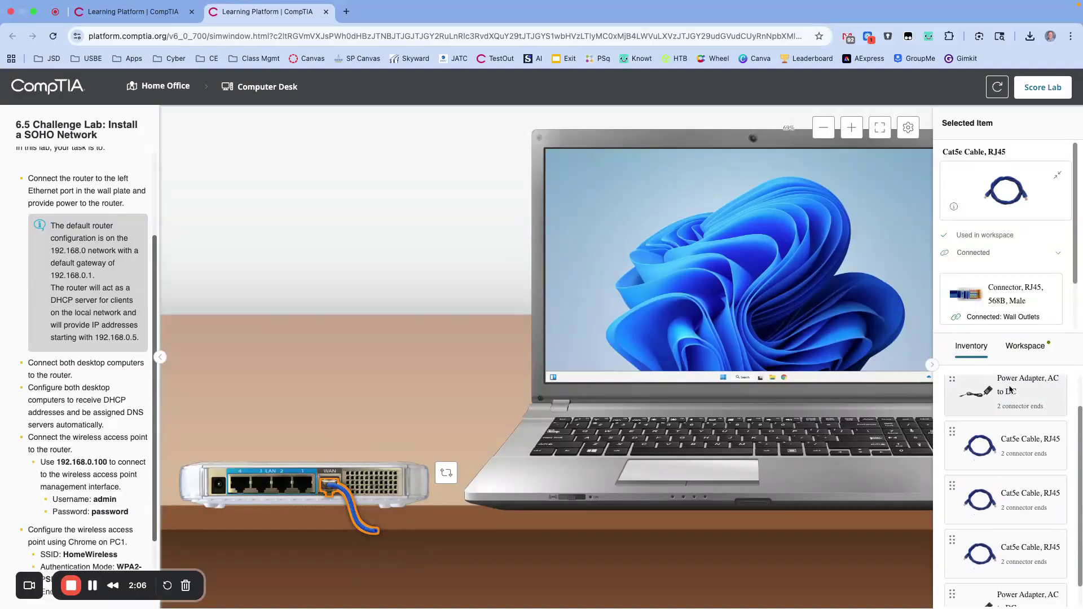
pyautogui.click(1010, 390)
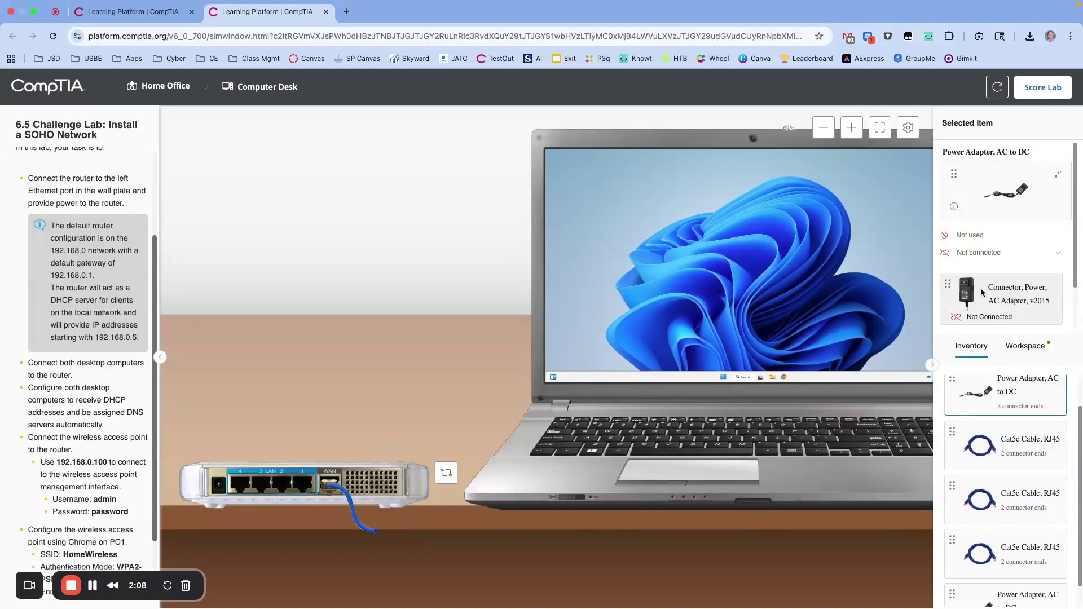
pyautogui.scroll(-1, 1007, 297)
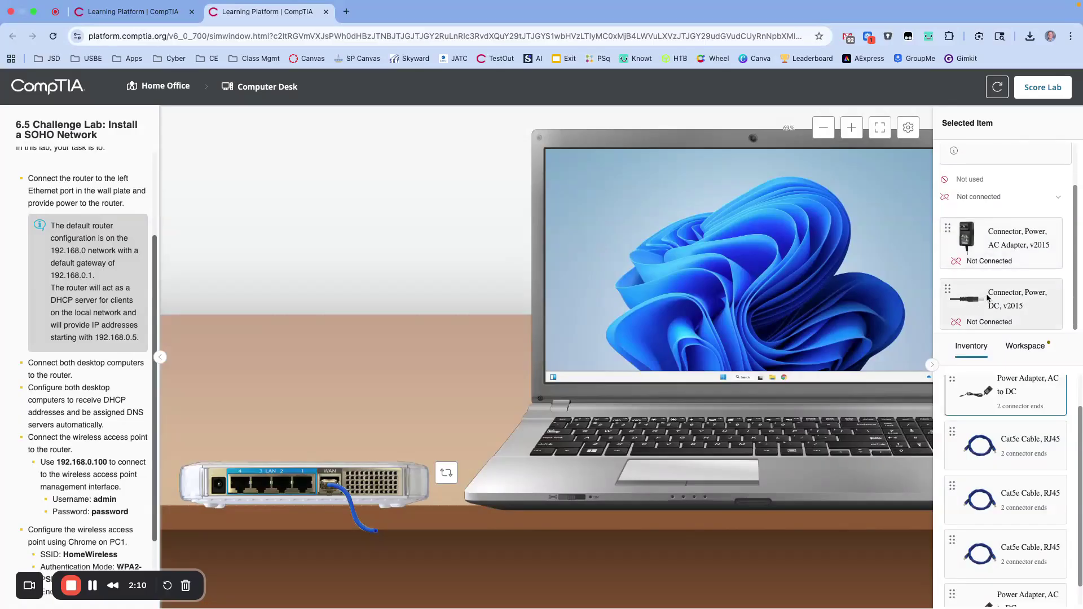
pyautogui.moveTo(989, 300); pyautogui.dragTo(218, 486)
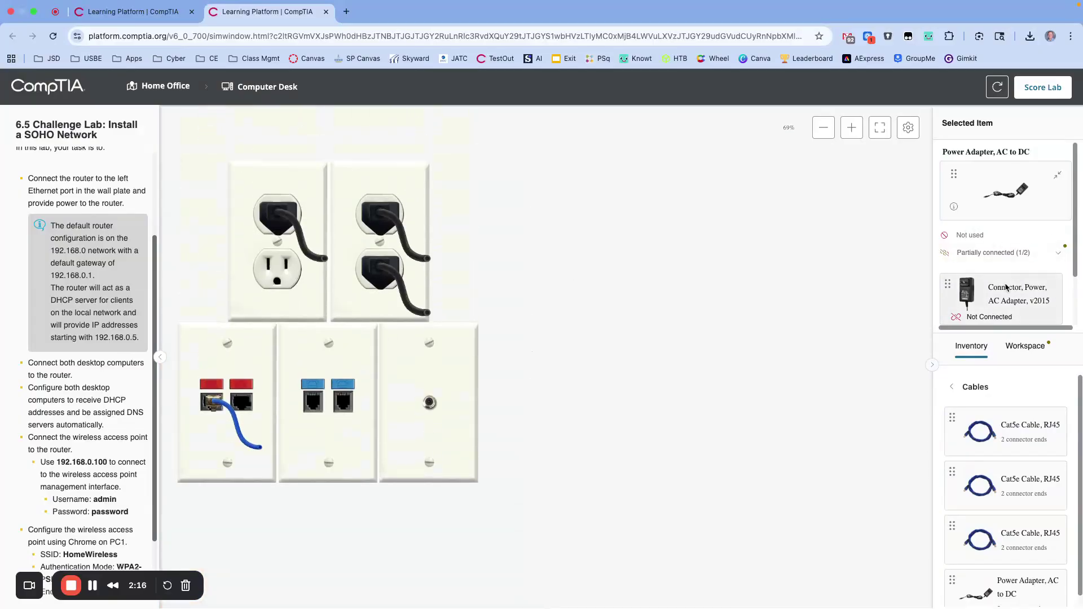
pyautogui.scroll(-3, 766, 330)
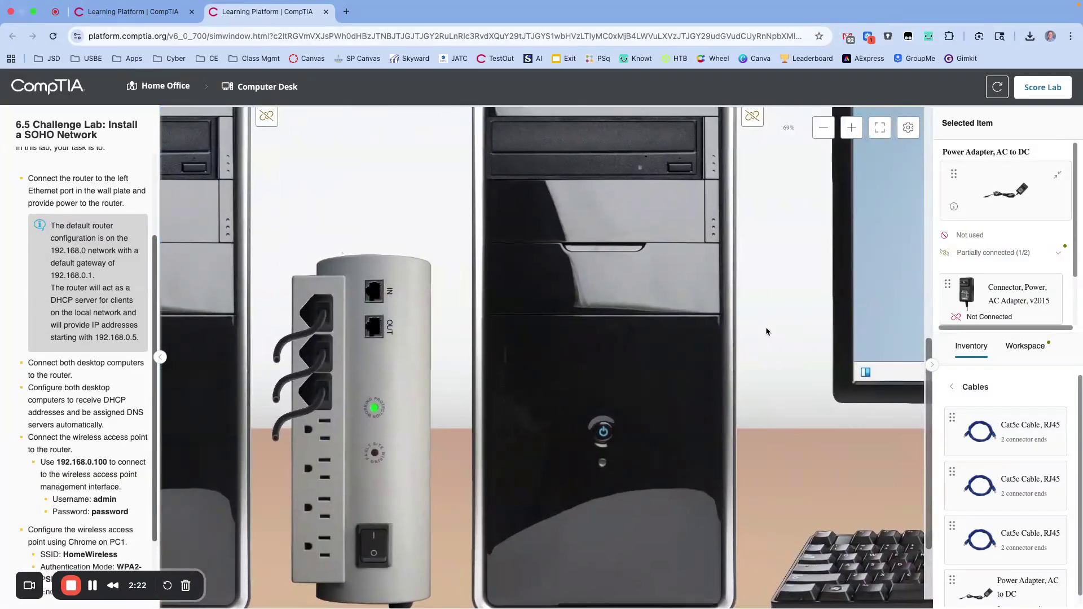
pyautogui.moveTo(966, 292); pyautogui.dragTo(319, 460)
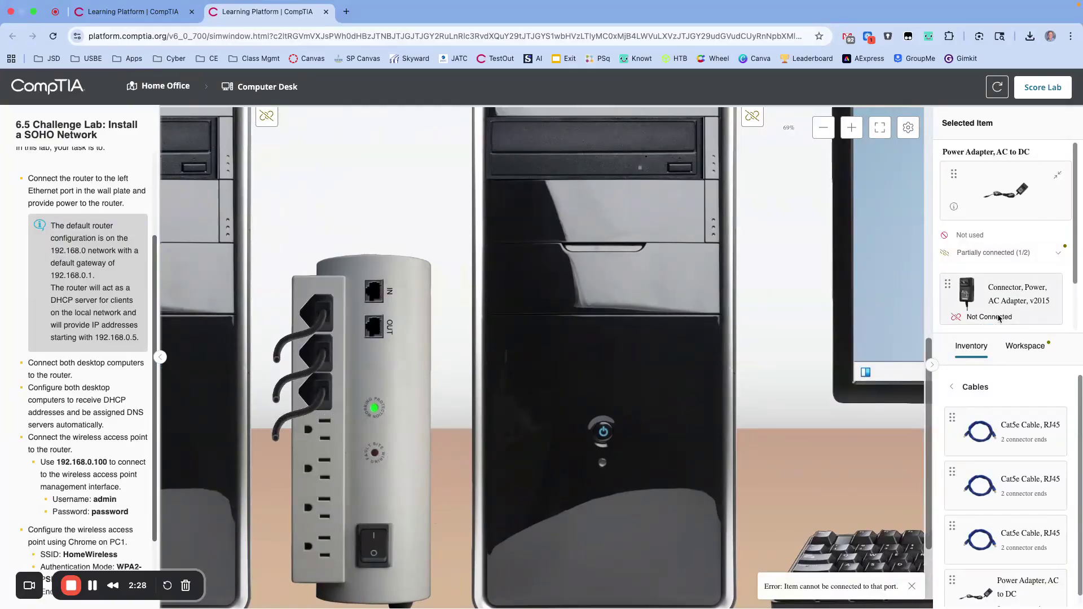
pyautogui.moveTo(982, 302); pyautogui.dragTo(404, 568)
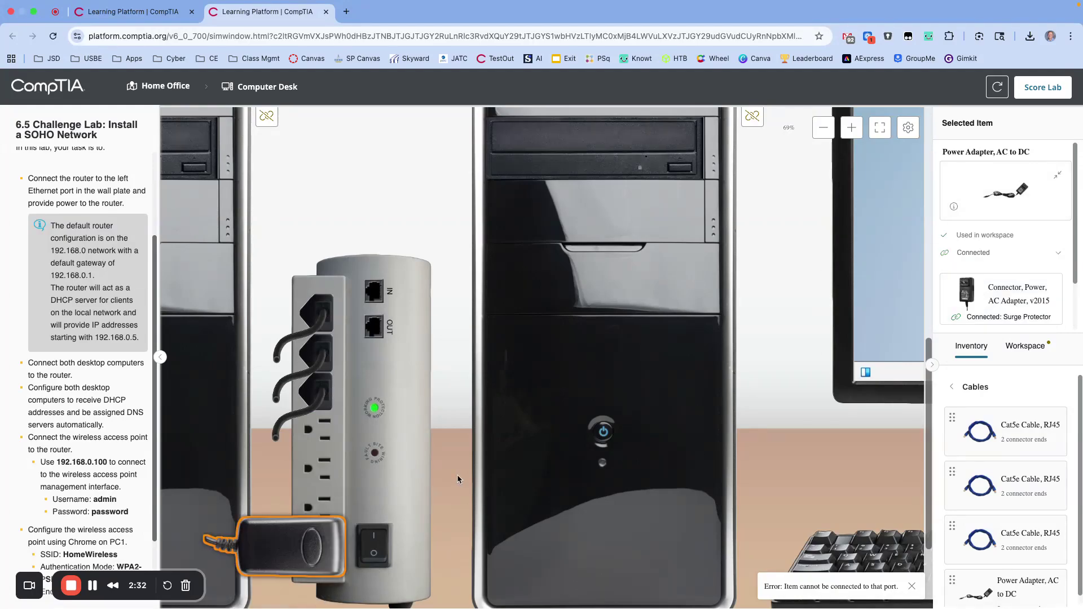
pyautogui.hscroll(-10, 457, 478)
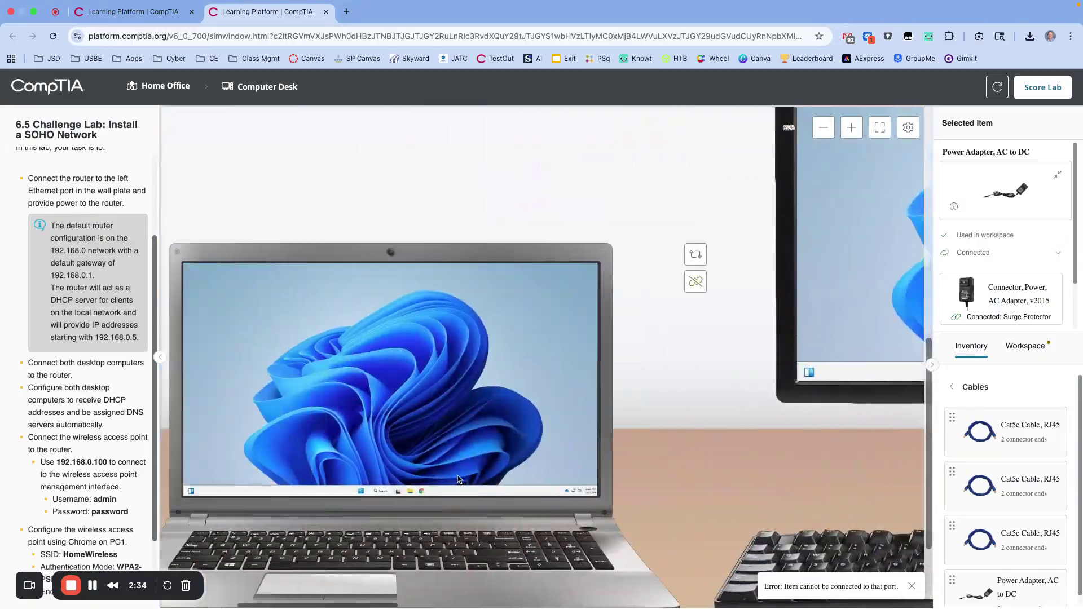
pyautogui.hscroll(-10, 460, 477)
pyautogui.scroll(-4, 461, 474)
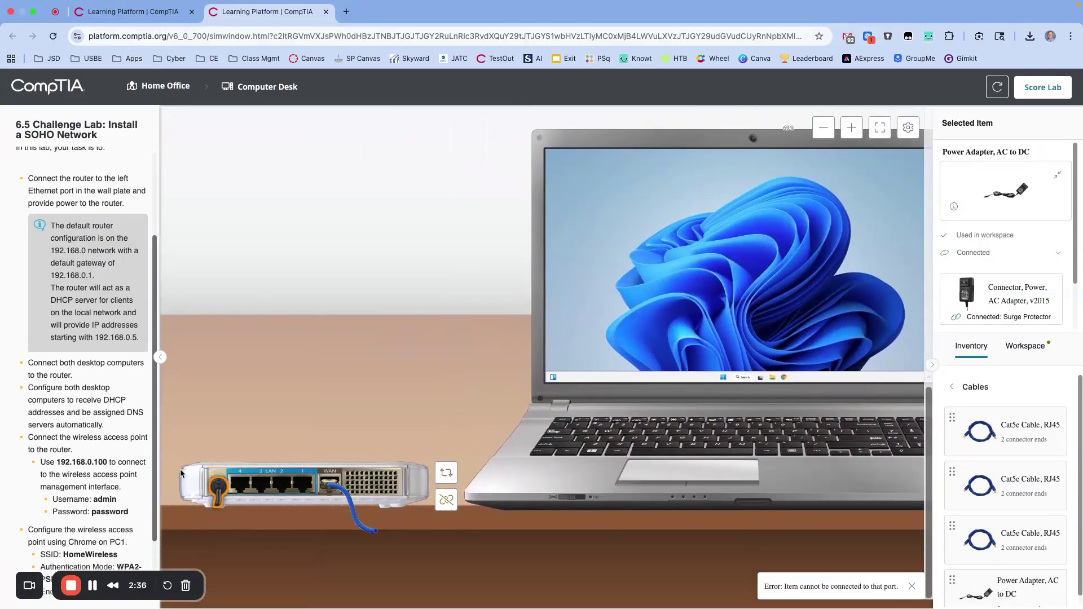
pyautogui.hscroll(15, 451, 503)
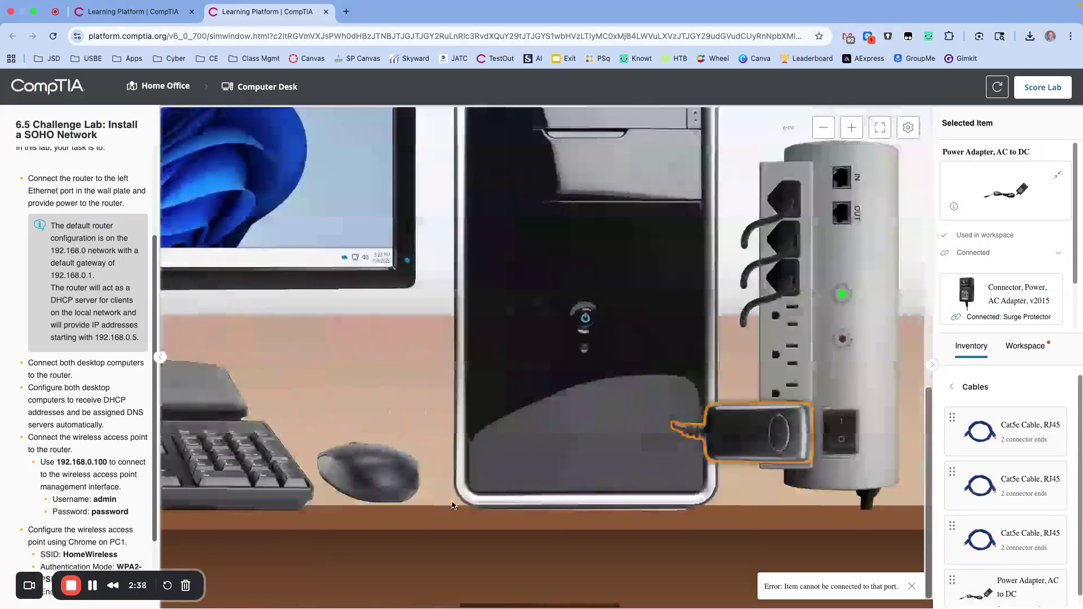
pyautogui.hscroll(4, 452, 504)
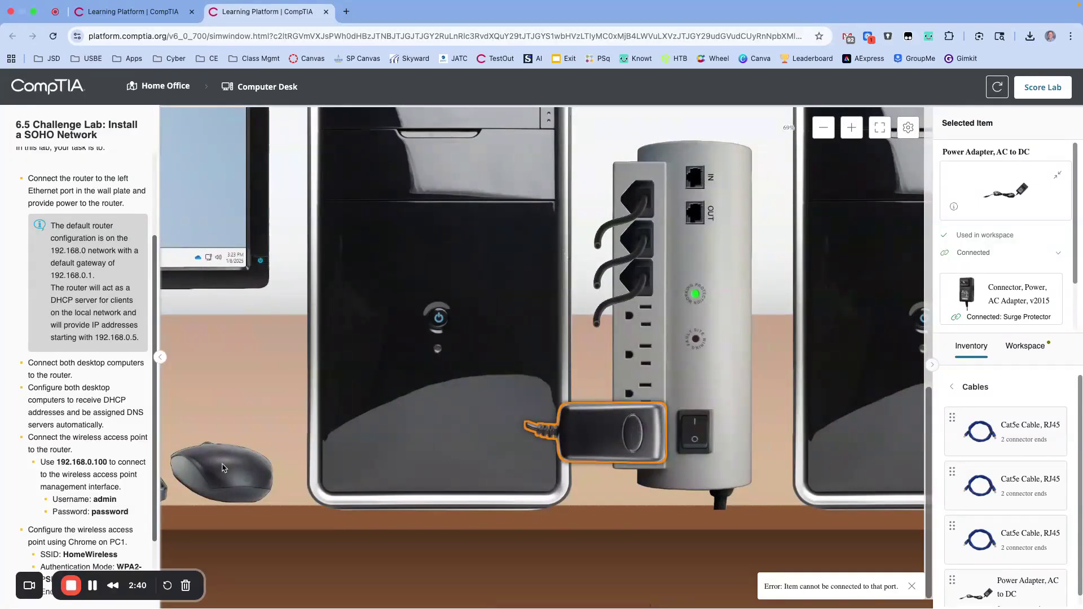
pyautogui.hscroll(-15, 223, 468)
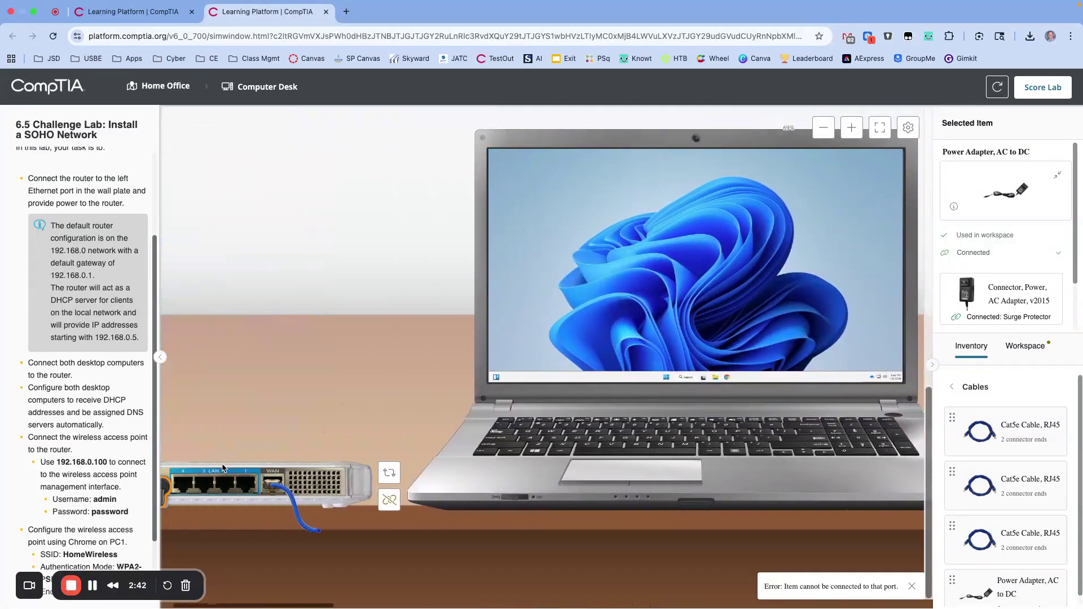
pyautogui.hscroll(-2, 224, 467)
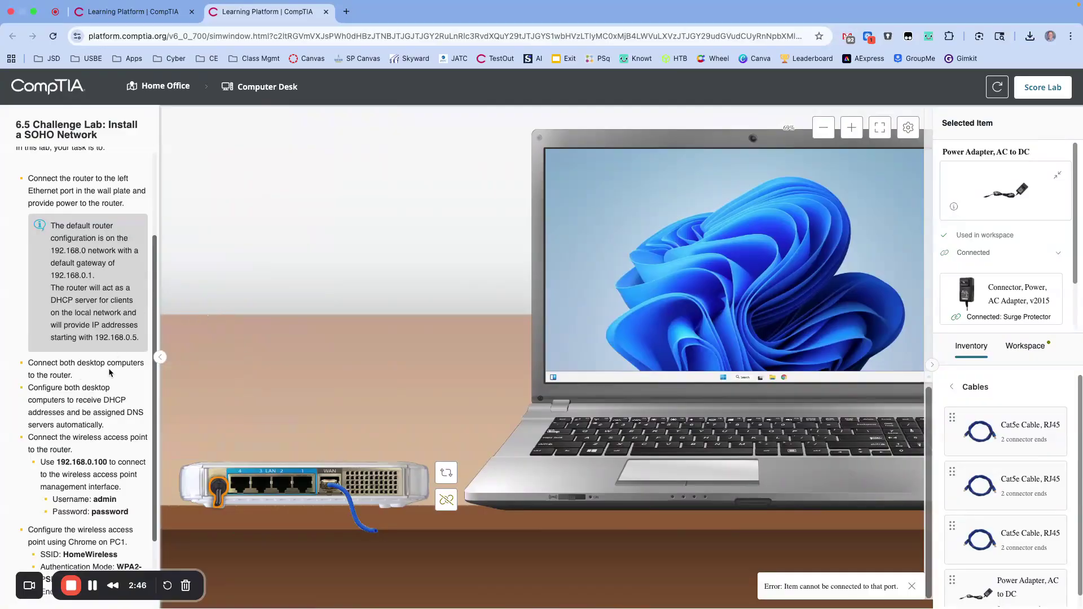
# Step: Turn the desktop tower to show its rear panel
pyautogui.hscroll(10, 457, 391)
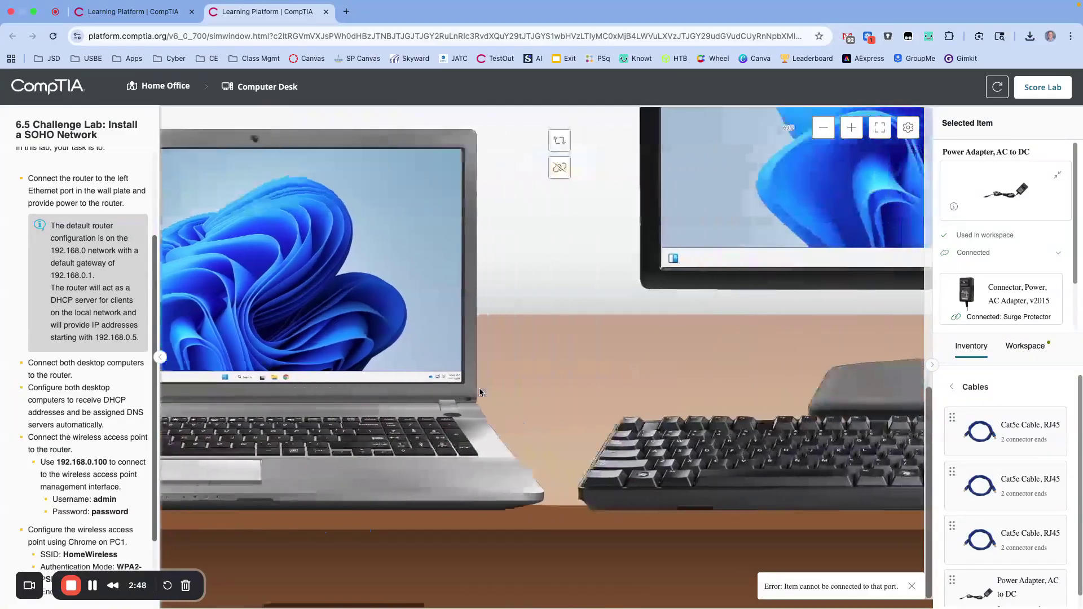
pyautogui.scroll(5, 481, 393)
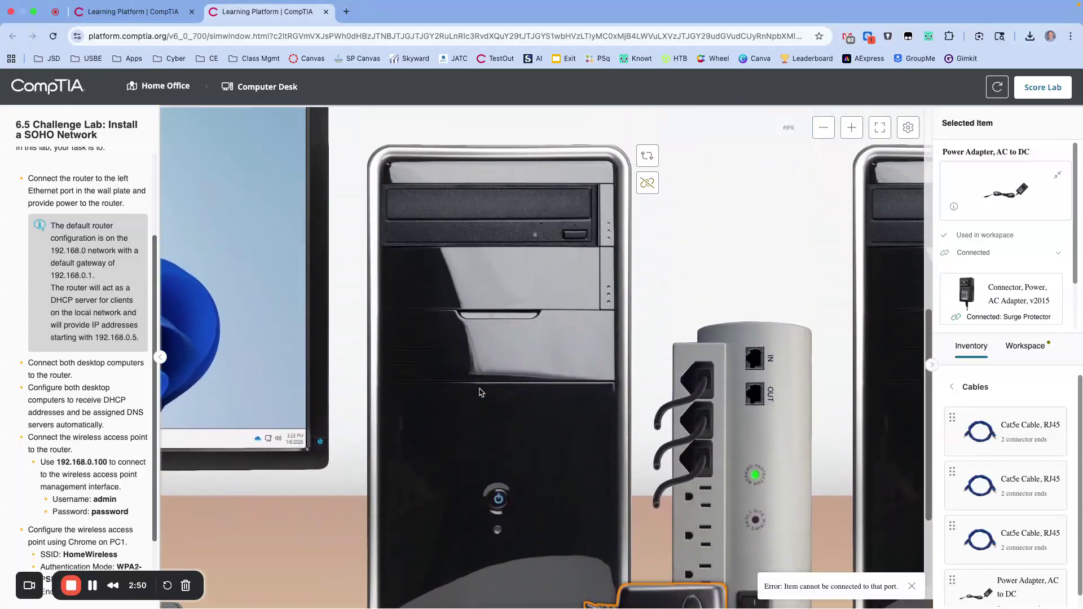
pyautogui.click(647, 193)
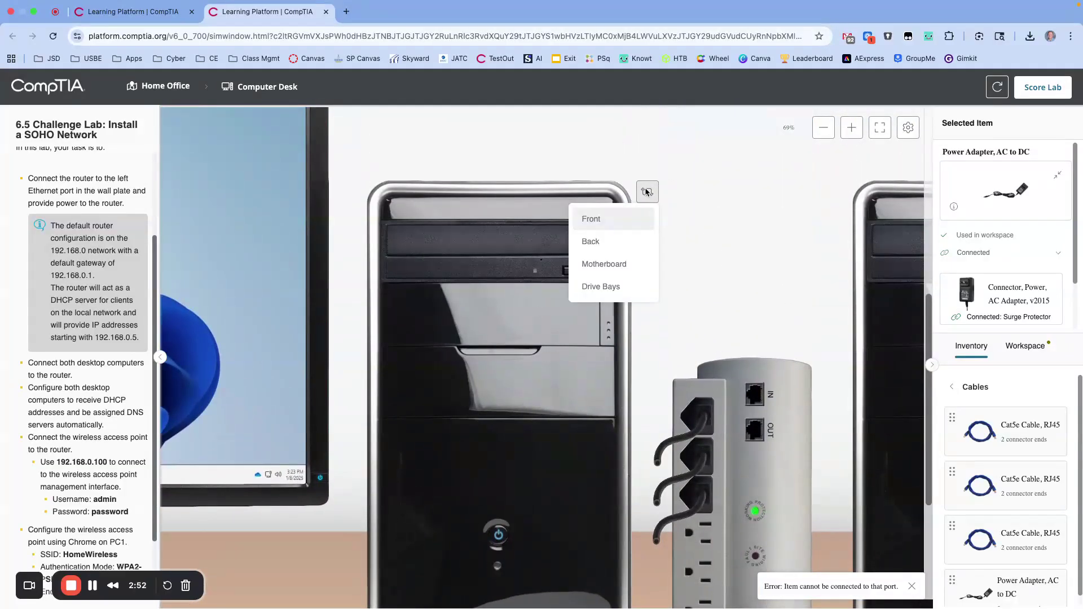
pyautogui.click(618, 241)
pyautogui.scroll(-5, 675, 324)
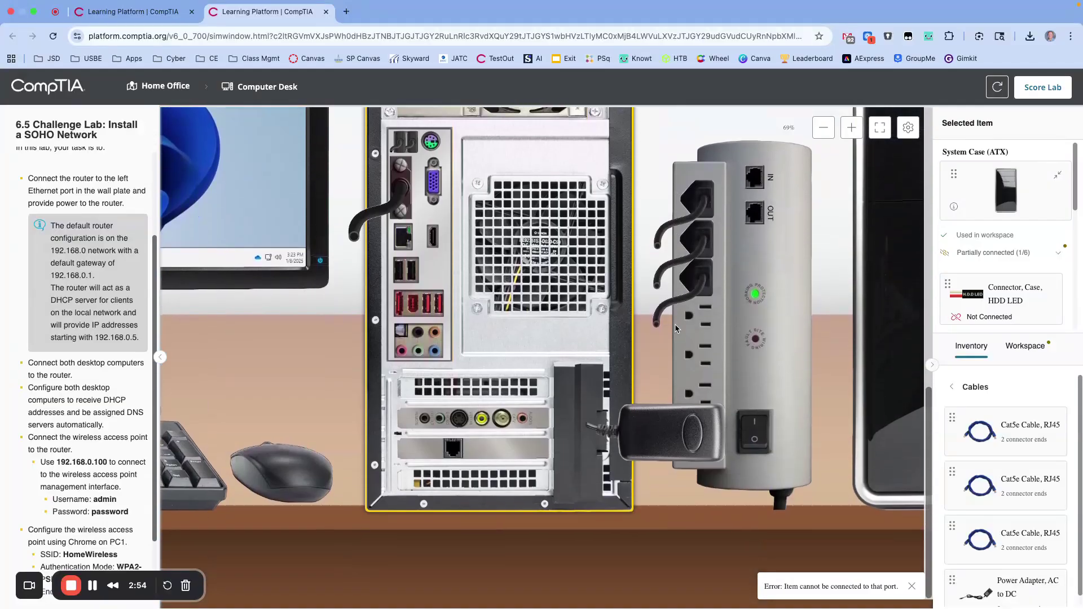
# Step: Run a Cat5e cable from the tower's network port to router LAN port 1
pyautogui.click(982, 432)
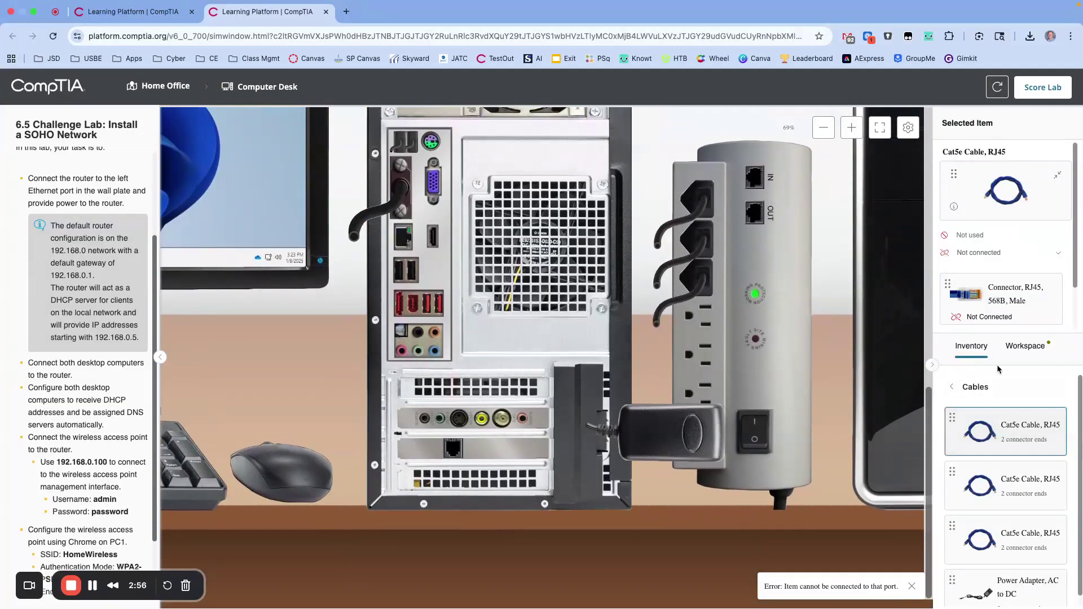
pyautogui.moveTo(986, 292); pyautogui.dragTo(525, 460)
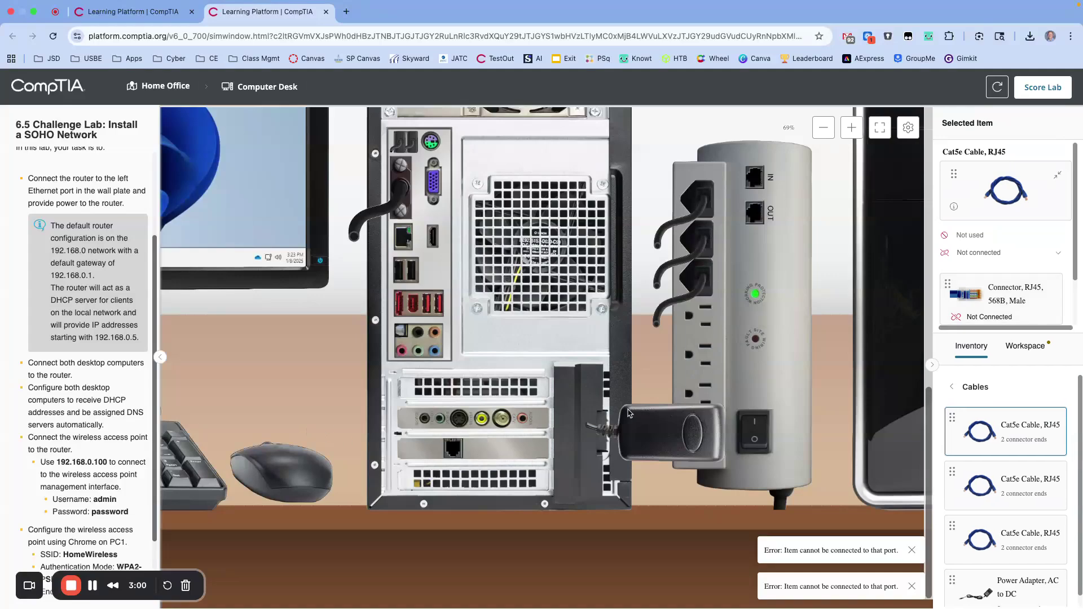
pyautogui.scroll(1, 641, 380)
pyautogui.moveTo(966, 294); pyautogui.dragTo(405, 273)
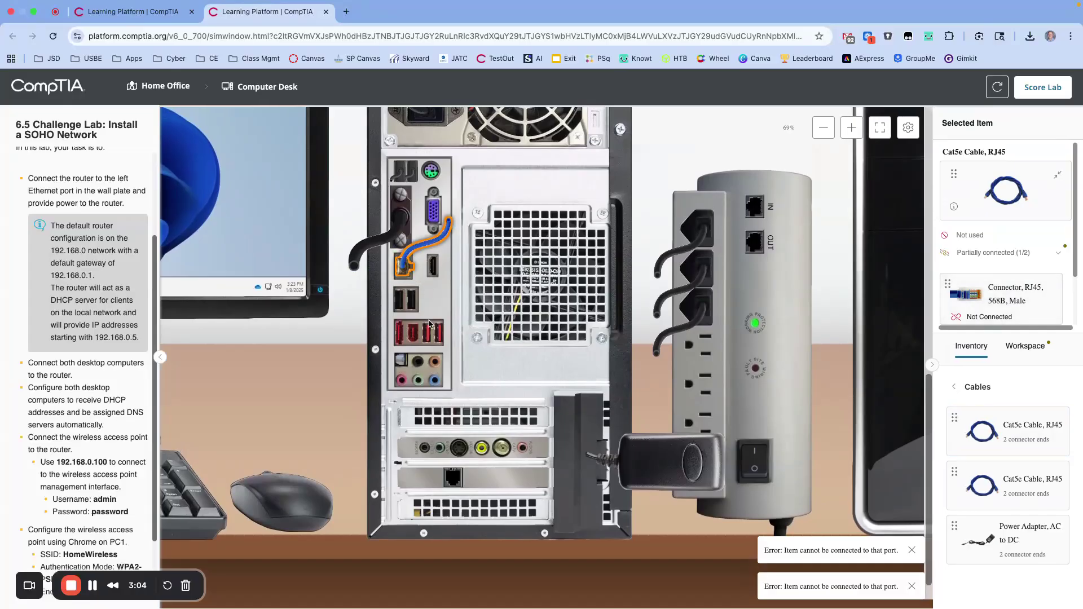
pyautogui.click(342, 381)
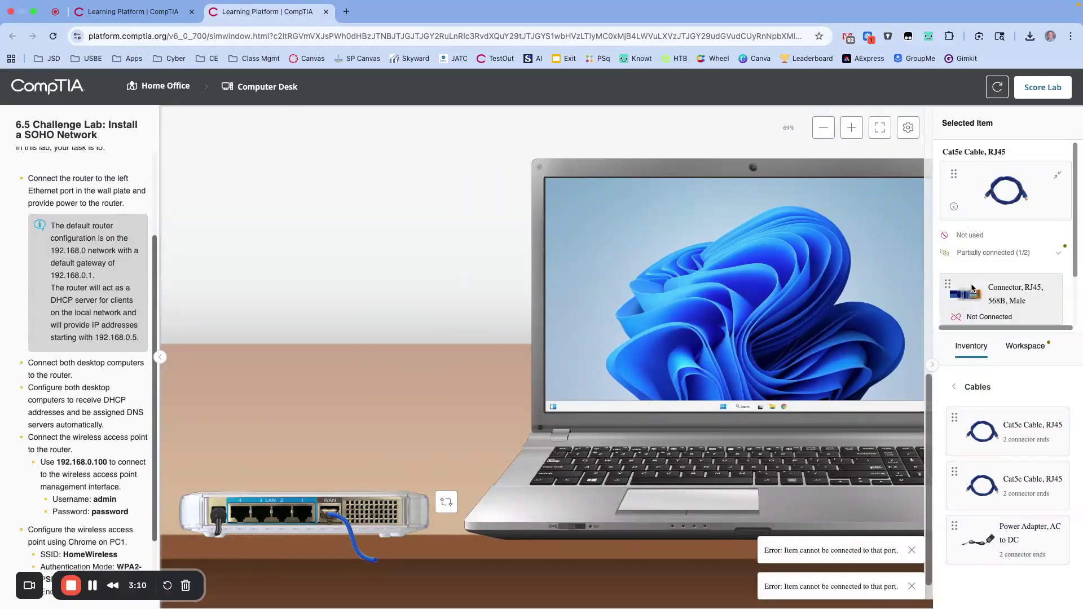
pyautogui.moveTo(975, 294); pyautogui.dragTo(304, 513)
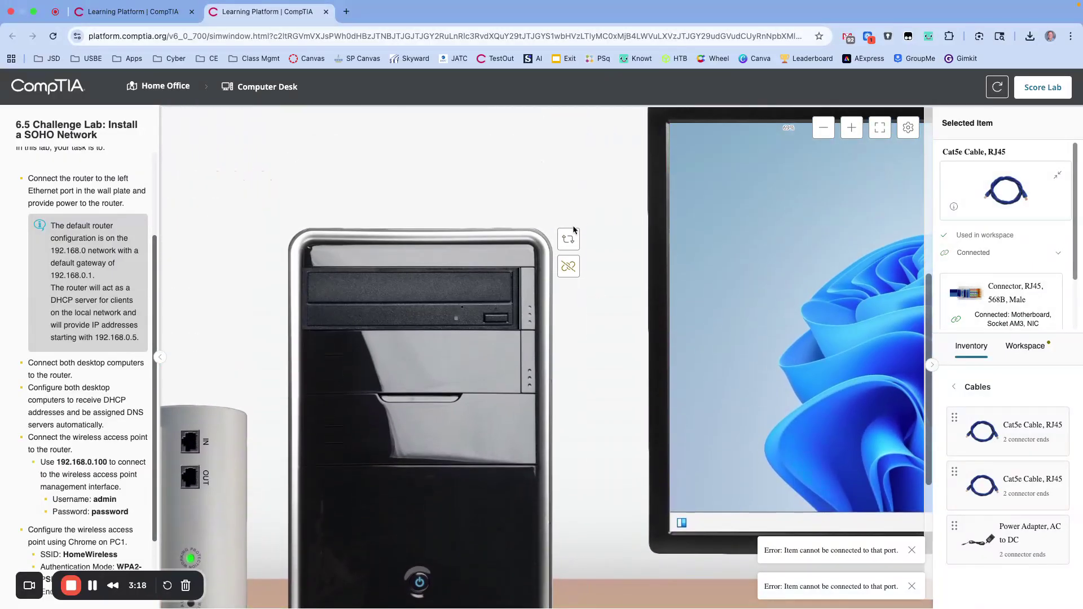
# Step: Turn the second tower to its back and cable its Ethernet port to a router LAN port with Cat5e
pyautogui.click(569, 237)
pyautogui.click(536, 287)
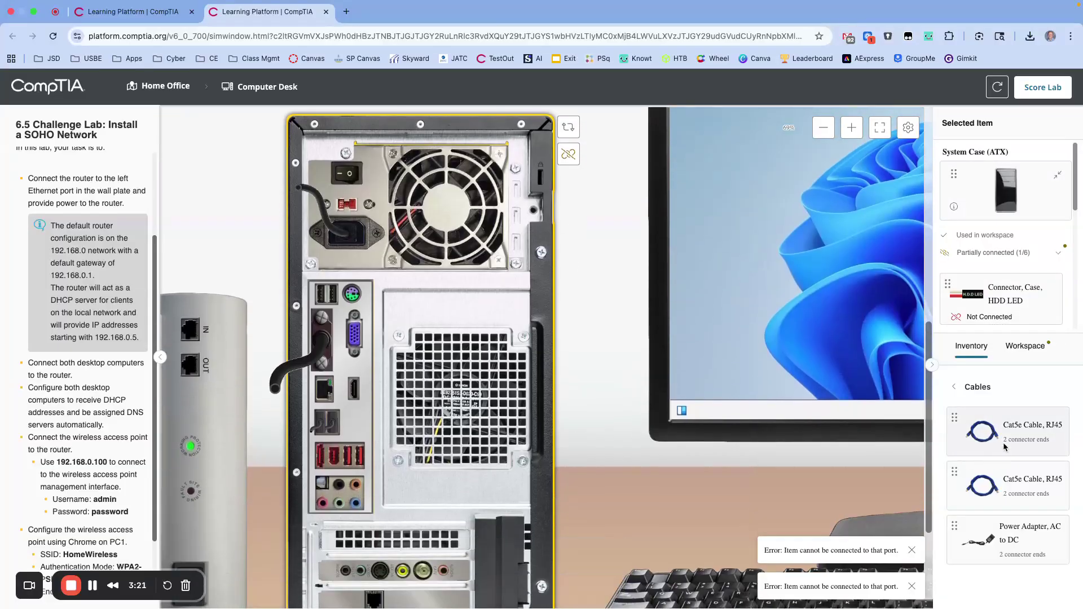
pyautogui.click(1006, 446)
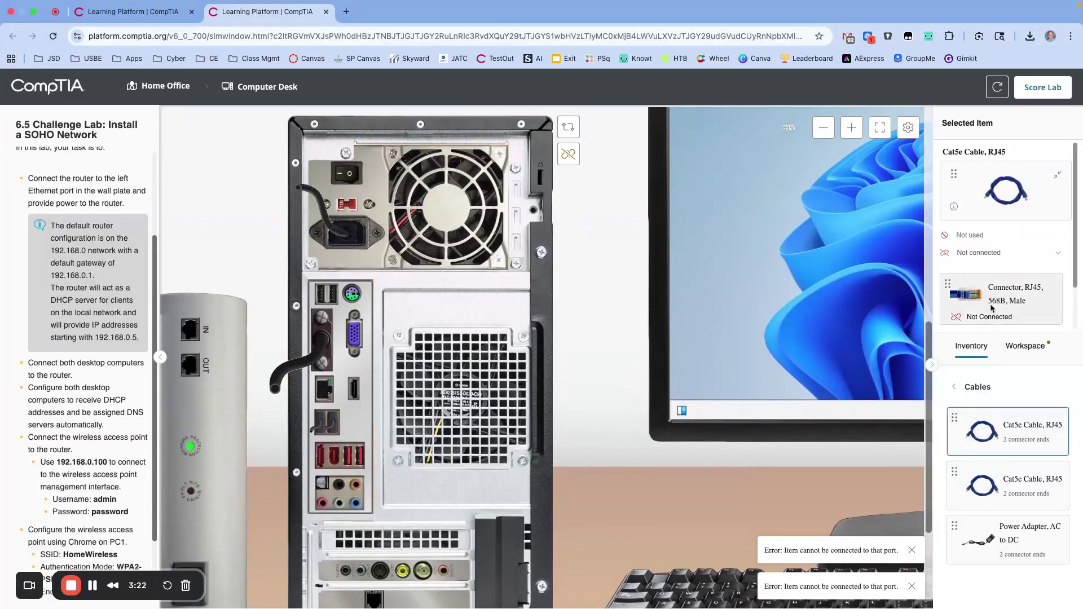
pyautogui.moveTo(989, 303); pyautogui.dragTo(324, 389)
pyautogui.hscroll(15, 436, 436)
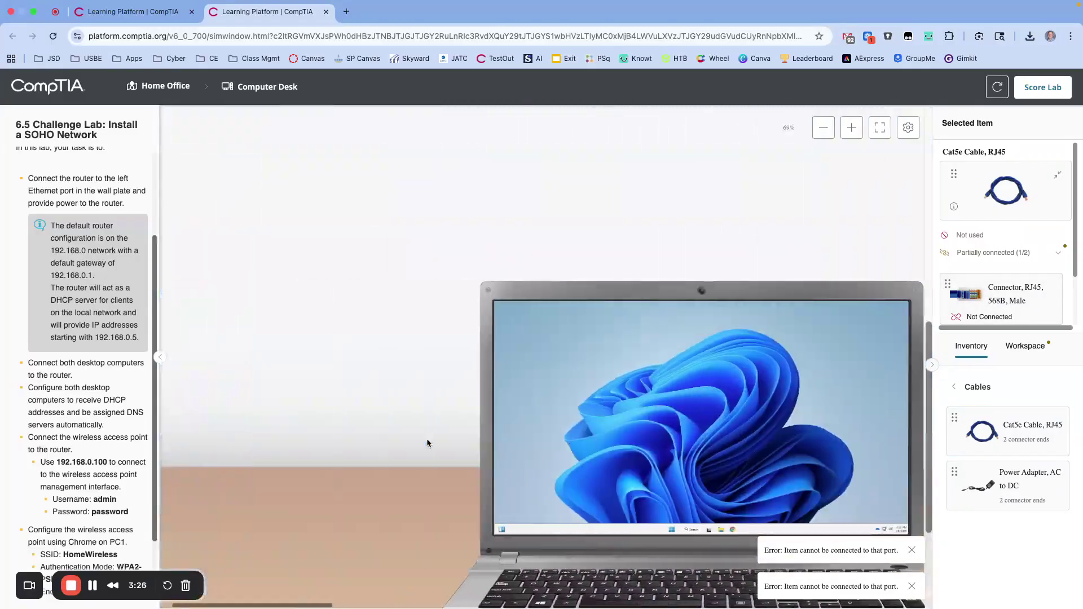
pyautogui.scroll(-5, 427, 444)
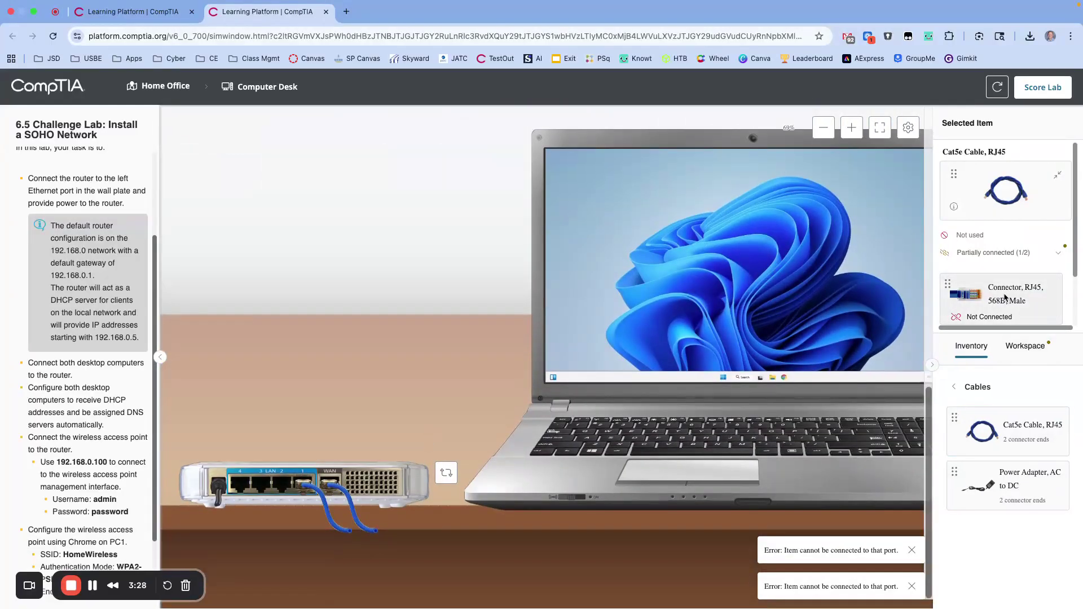
pyautogui.moveTo(1005, 297)
pyautogui.mouseDown()
pyautogui.moveTo(333, 497)
pyautogui.moveTo(282, 486)
pyautogui.mouseUp()
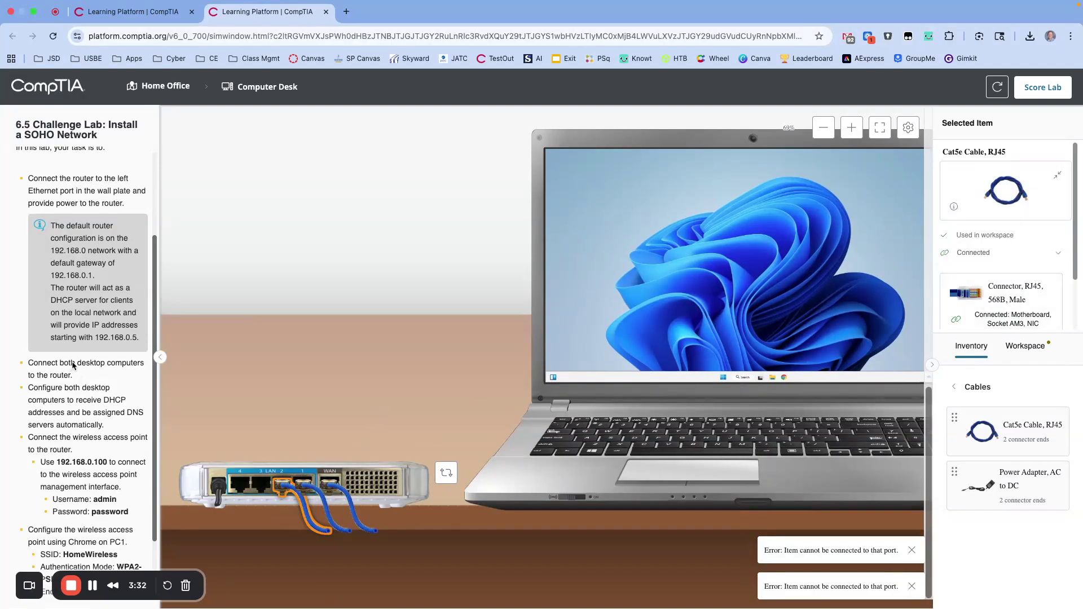
# Step: Open PC1's Windows desktop from its monitor
pyautogui.scroll(-3, 85, 412)
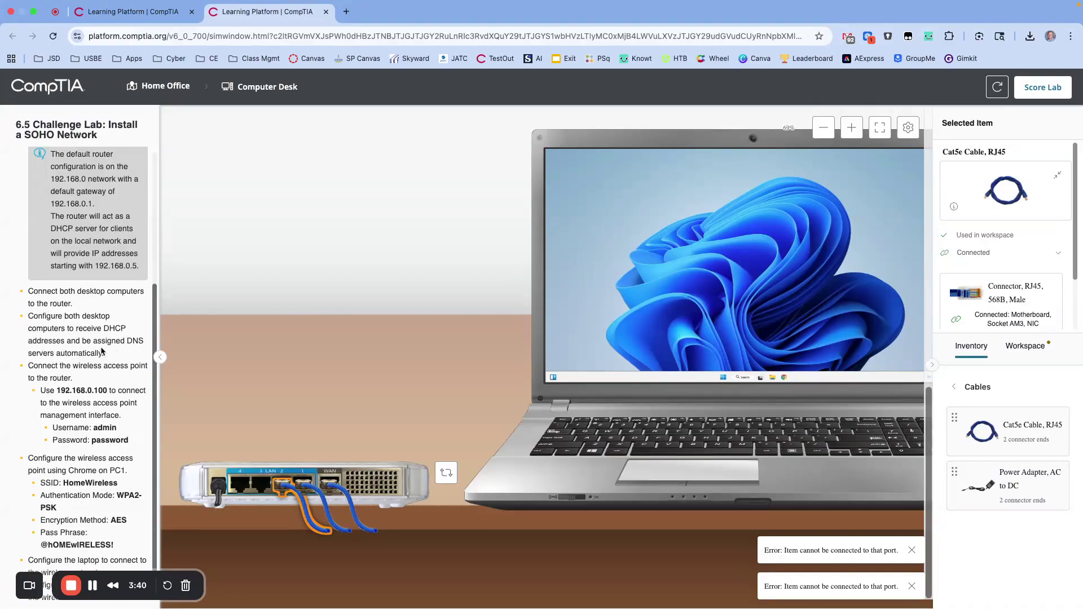
pyautogui.hscroll(10, 594, 326)
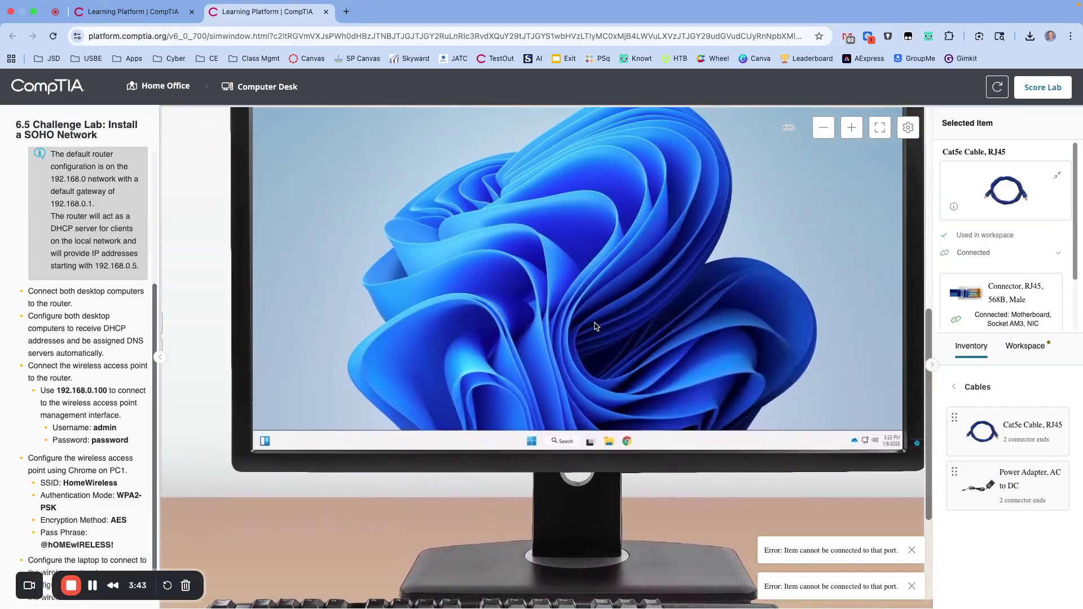
pyautogui.click(594, 326)
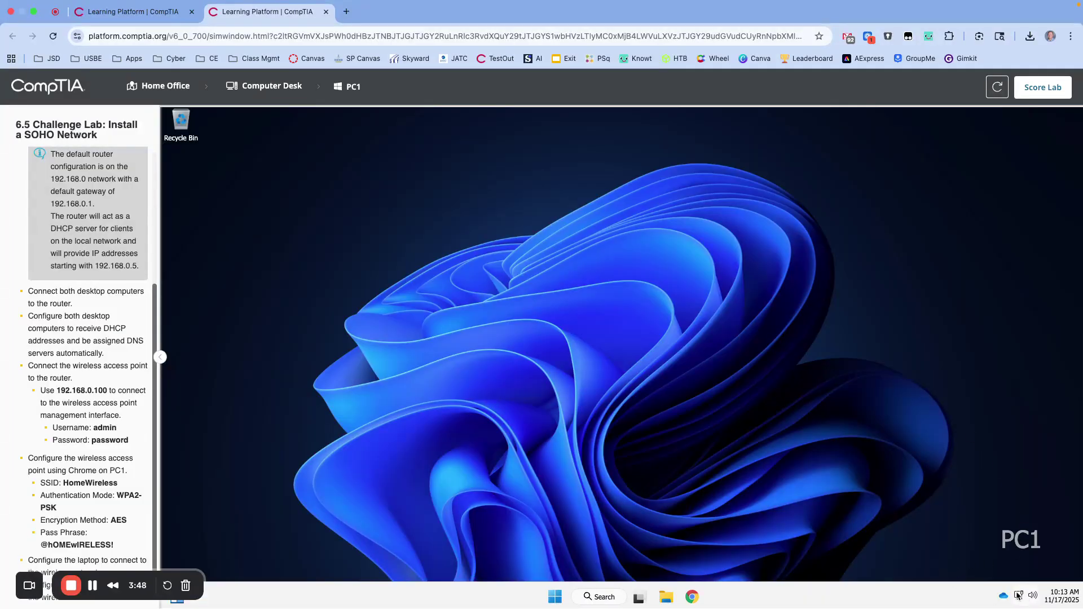
# Step: Open PC1's Ethernet settings under Network & internet in Windows Settings
pyautogui.moveTo(1019, 602)
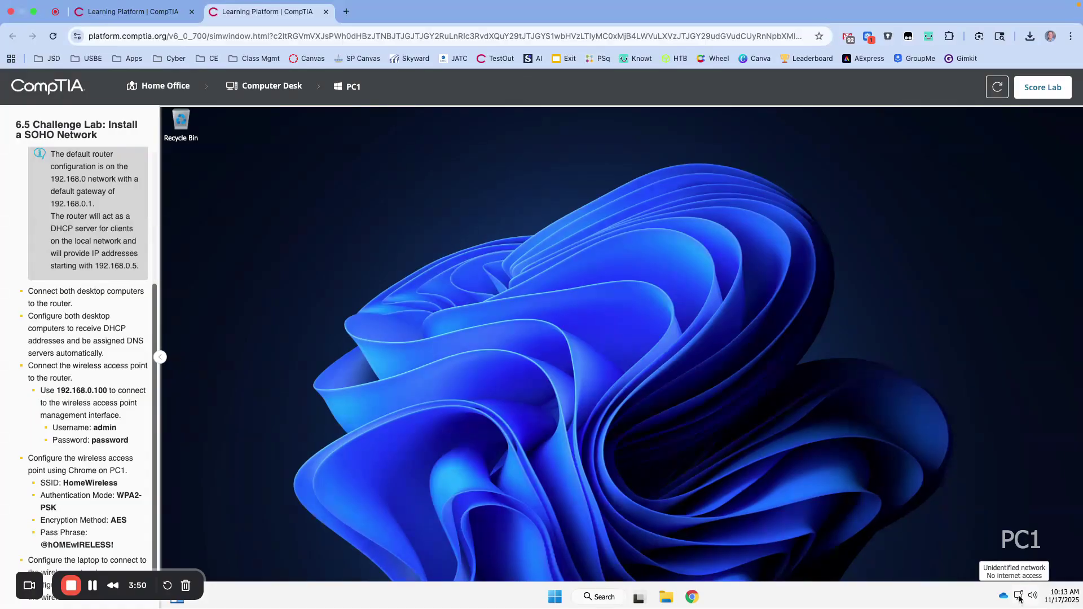
pyautogui.click(1020, 600)
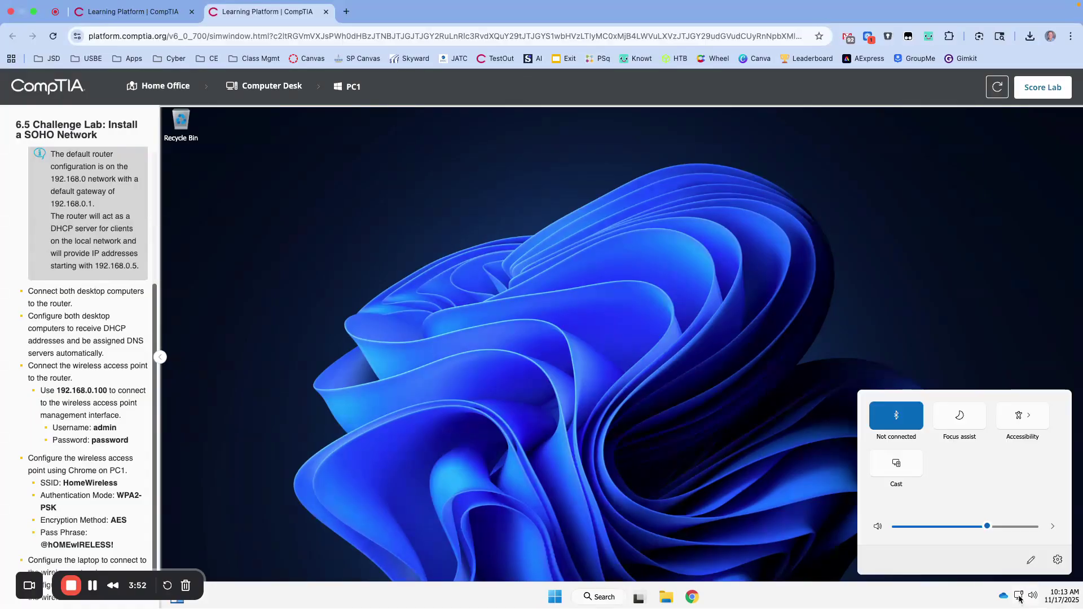
pyautogui.click(1058, 560)
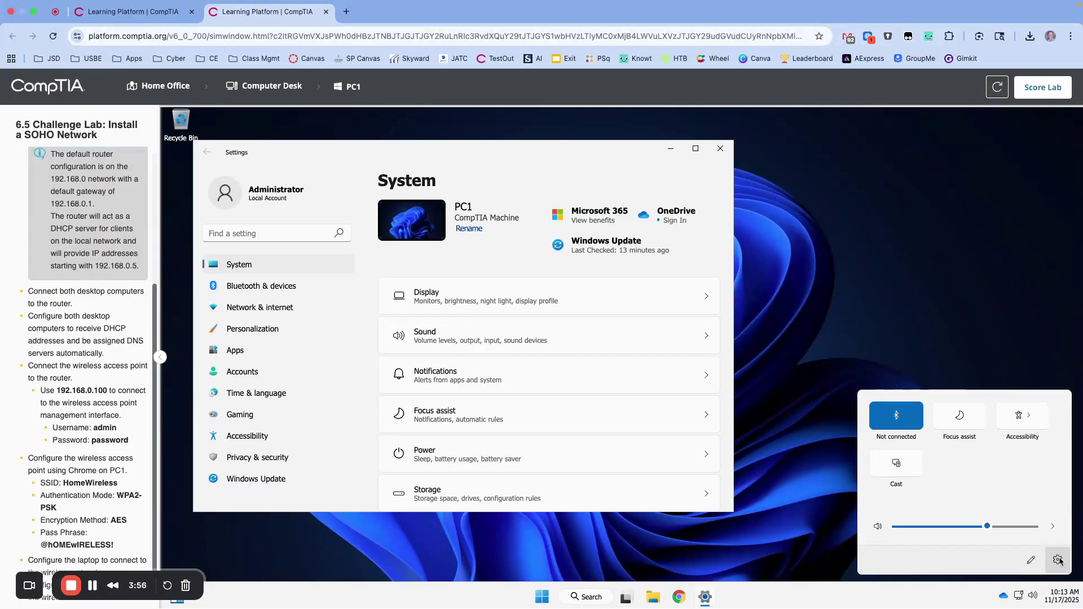
pyautogui.scroll(-5, 550, 309)
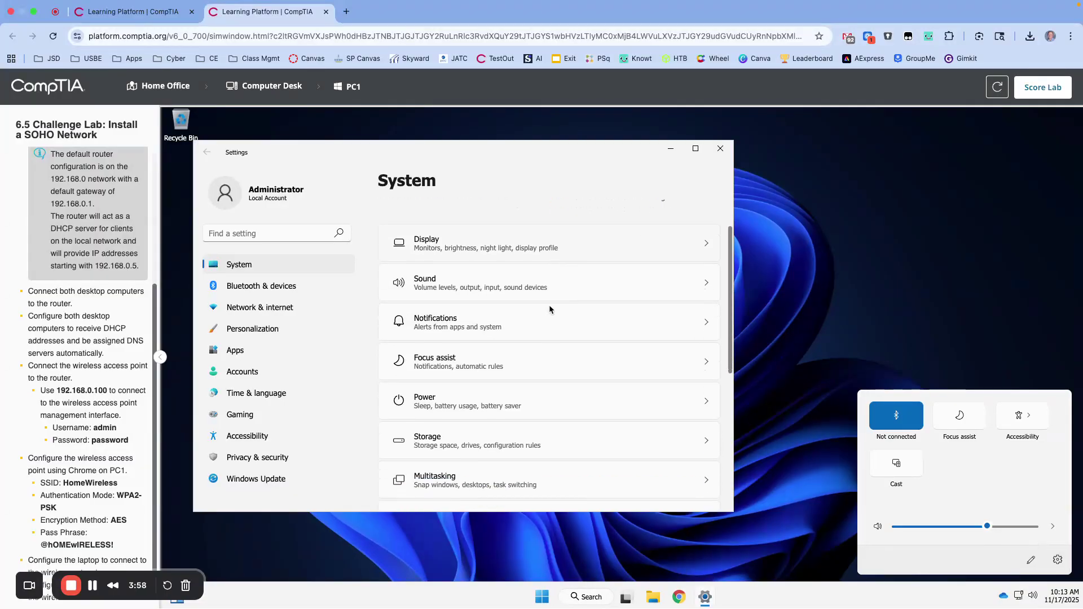
pyautogui.scroll(-3, 550, 305)
pyautogui.scroll(6, 549, 305)
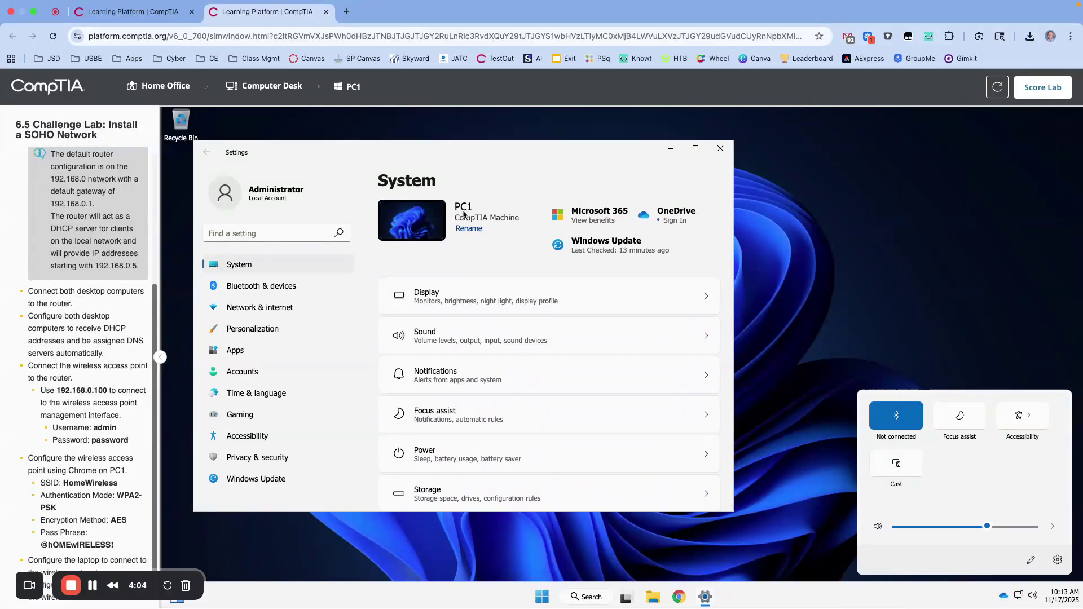
pyautogui.click(245, 313)
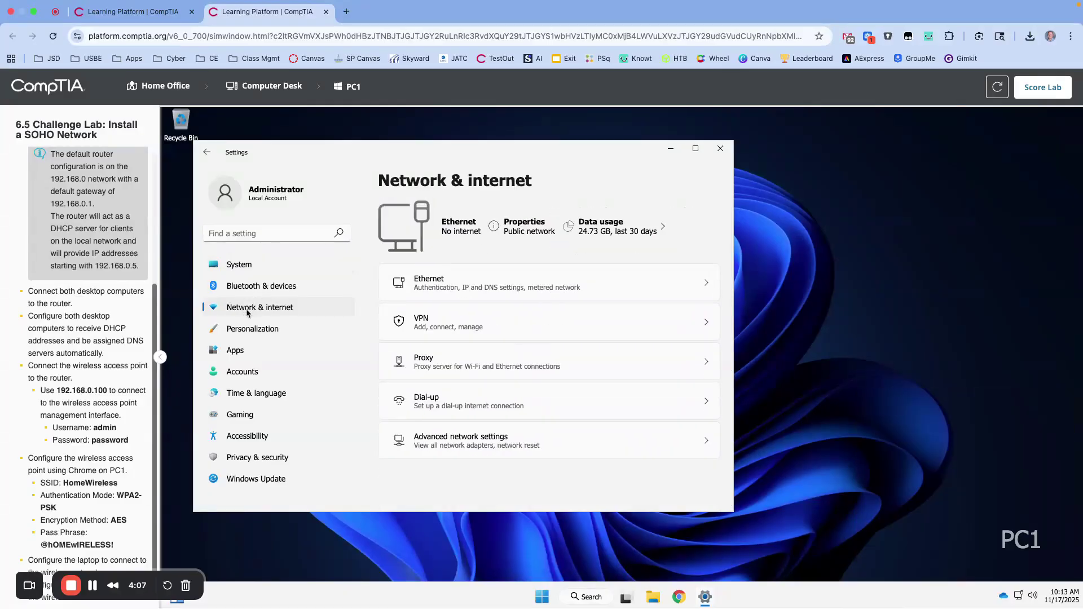
pyautogui.click(466, 288)
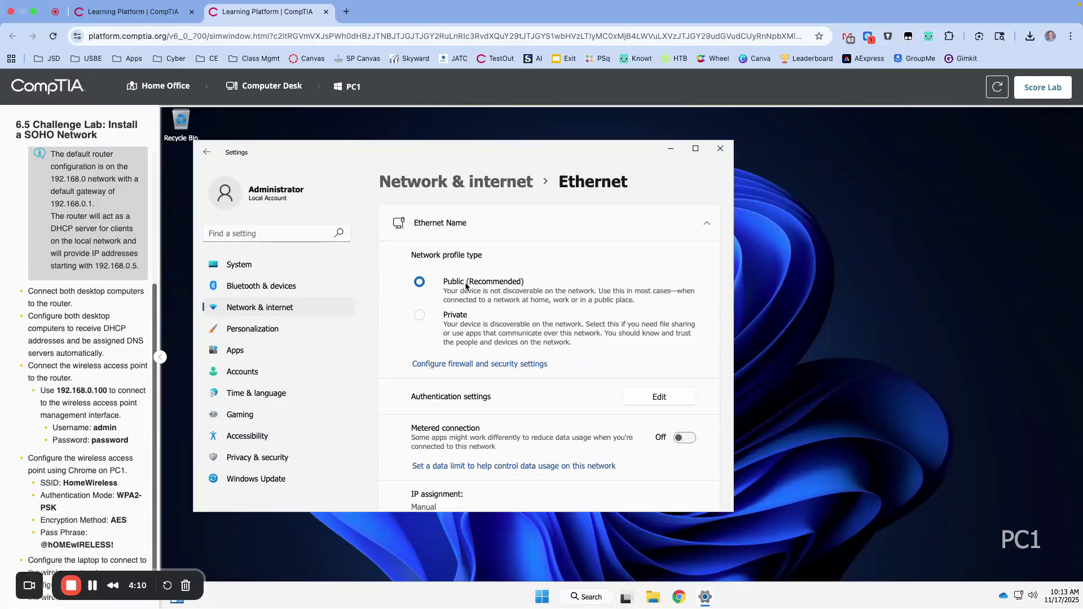
# Step: Change PC1's IP assignment to Automatic (DHCP), save, and return to the Computer Desk
pyautogui.scroll(-3, 564, 365)
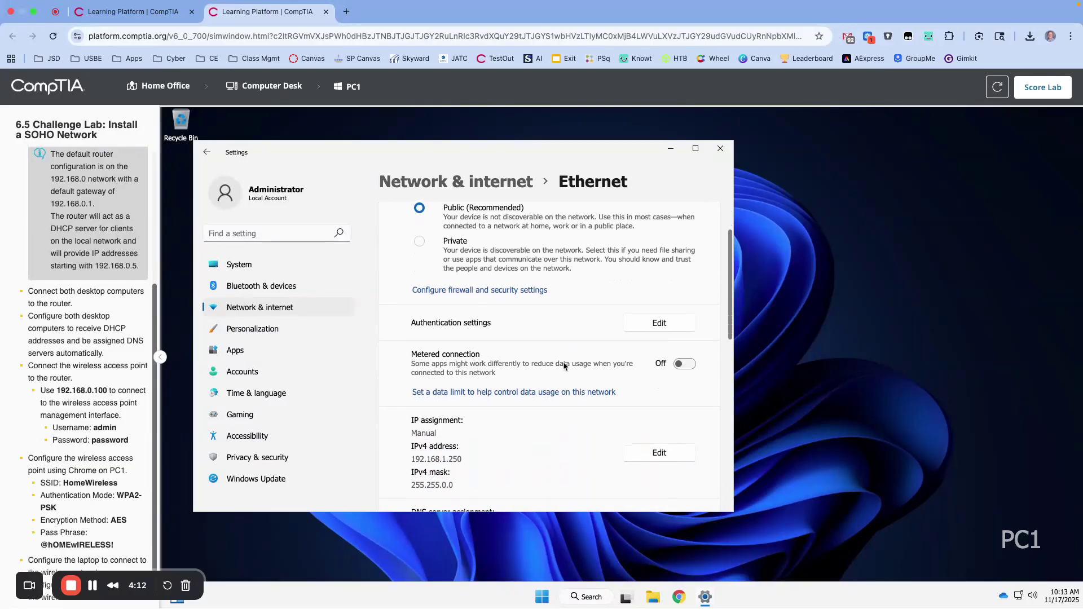
pyautogui.scroll(-1, 564, 365)
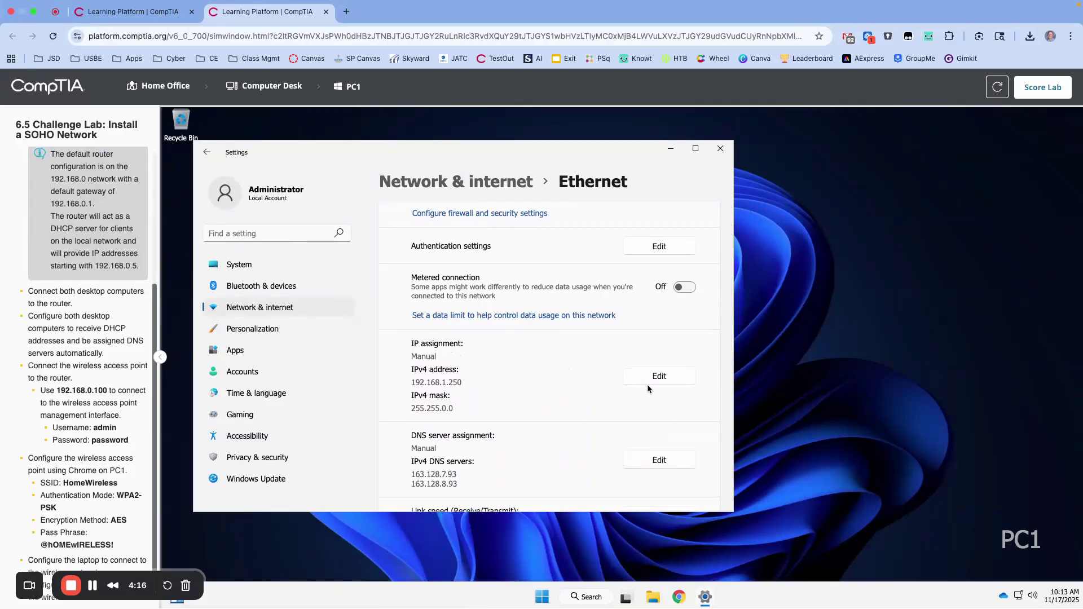
pyautogui.click(666, 378)
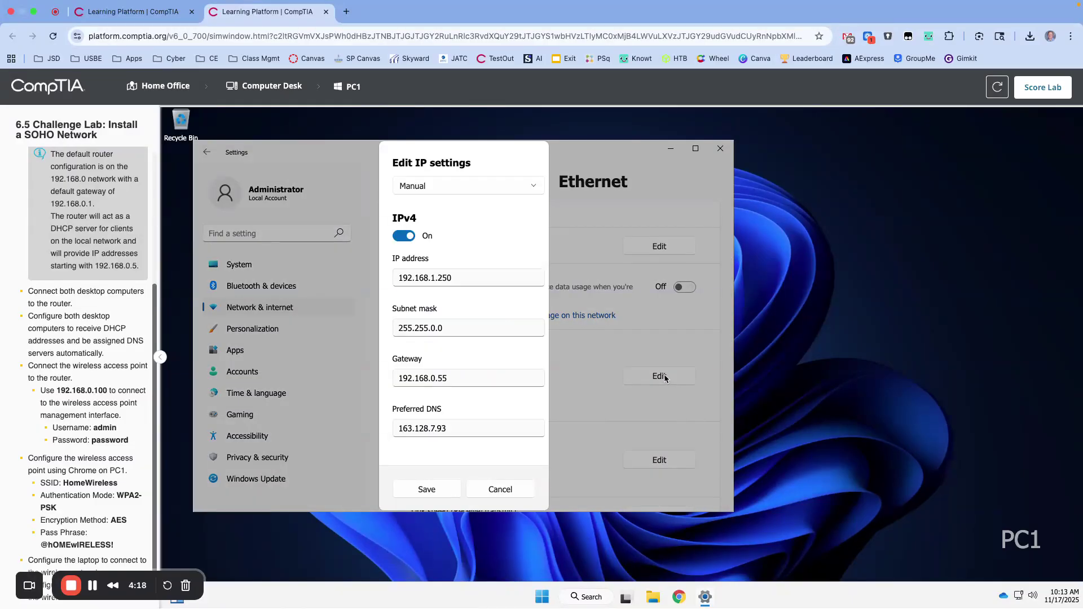
pyautogui.click(439, 187)
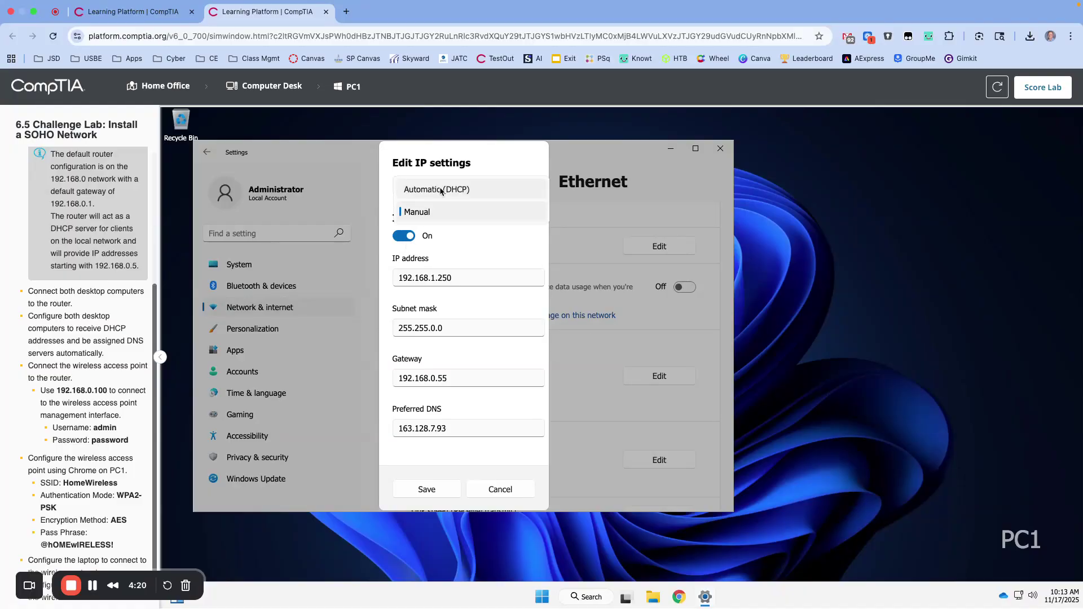
pyautogui.click(462, 191)
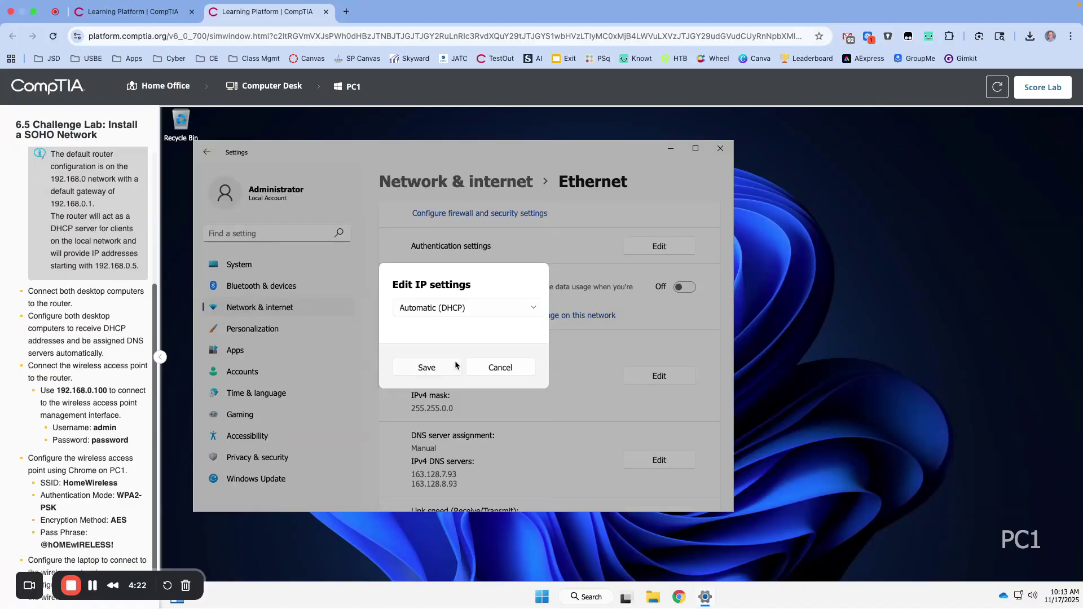
pyautogui.click(429, 368)
pyautogui.scroll(-5, 558, 431)
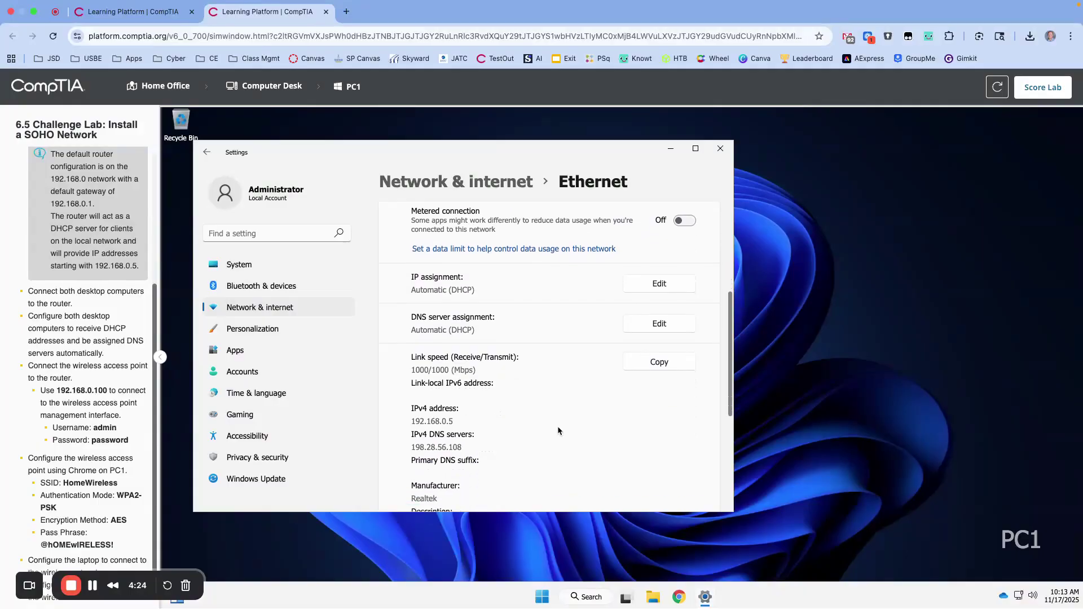
pyautogui.scroll(-1, 558, 431)
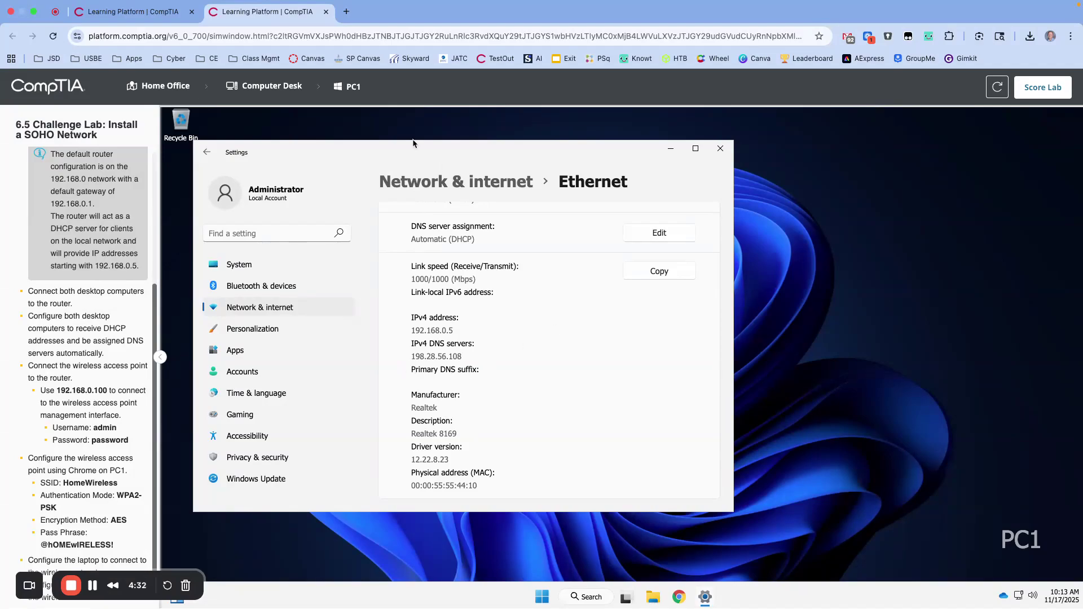
pyautogui.click(271, 87)
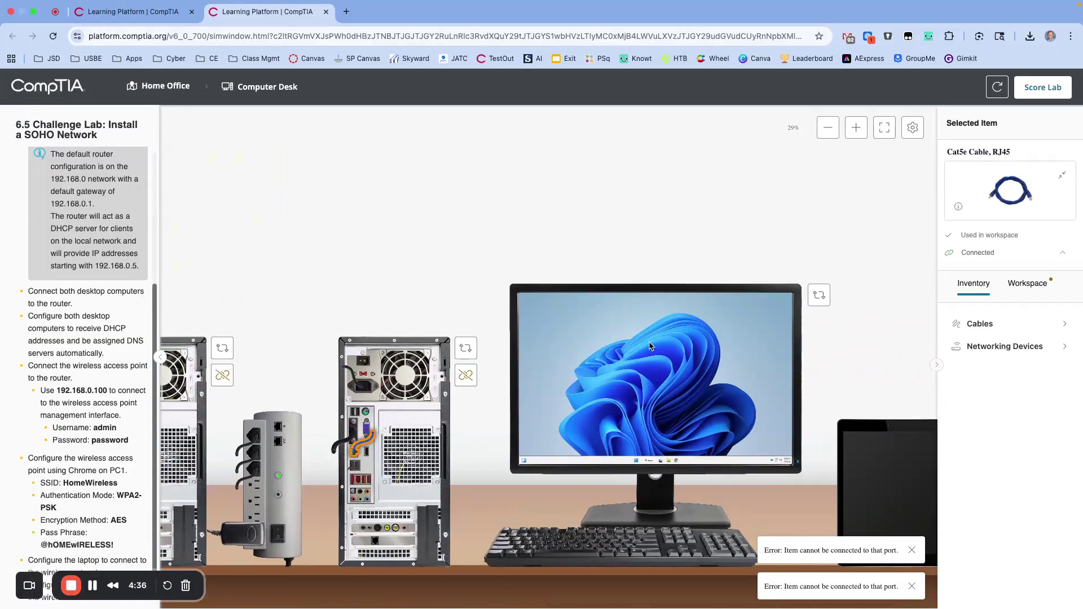
# Step: Open PC2's Ethernet settings under Network & internet in Windows Settings
pyautogui.click(650, 346)
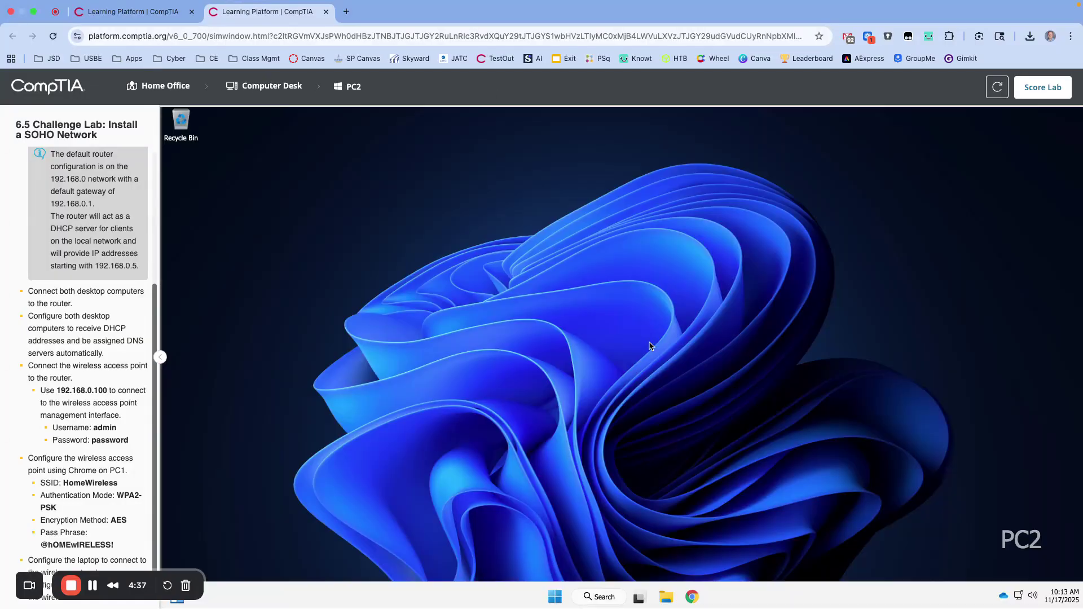
pyautogui.click(1019, 597)
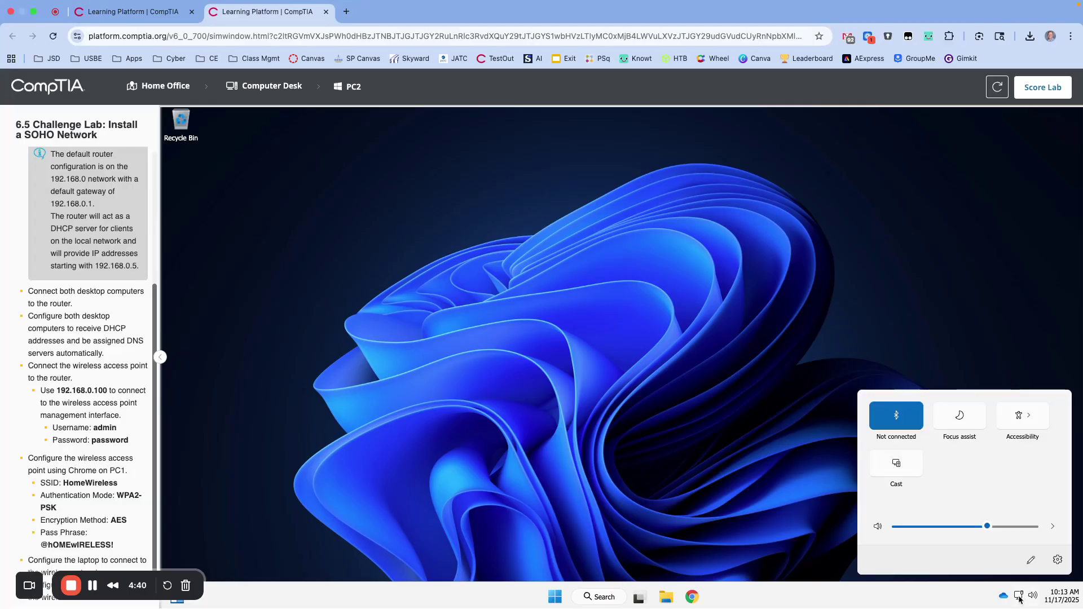
pyautogui.click(1058, 561)
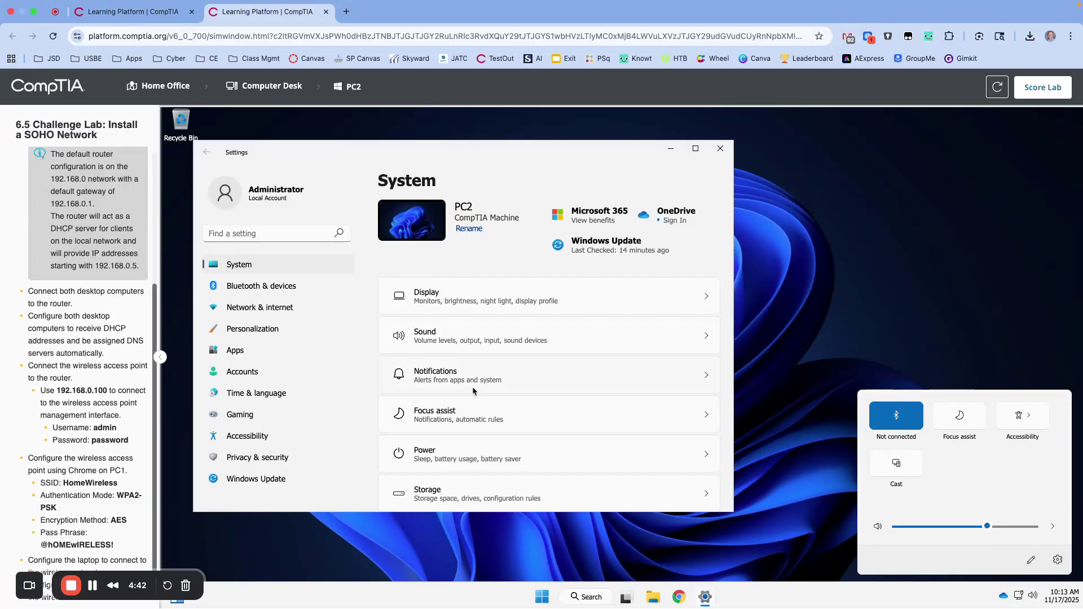
pyautogui.click(260, 310)
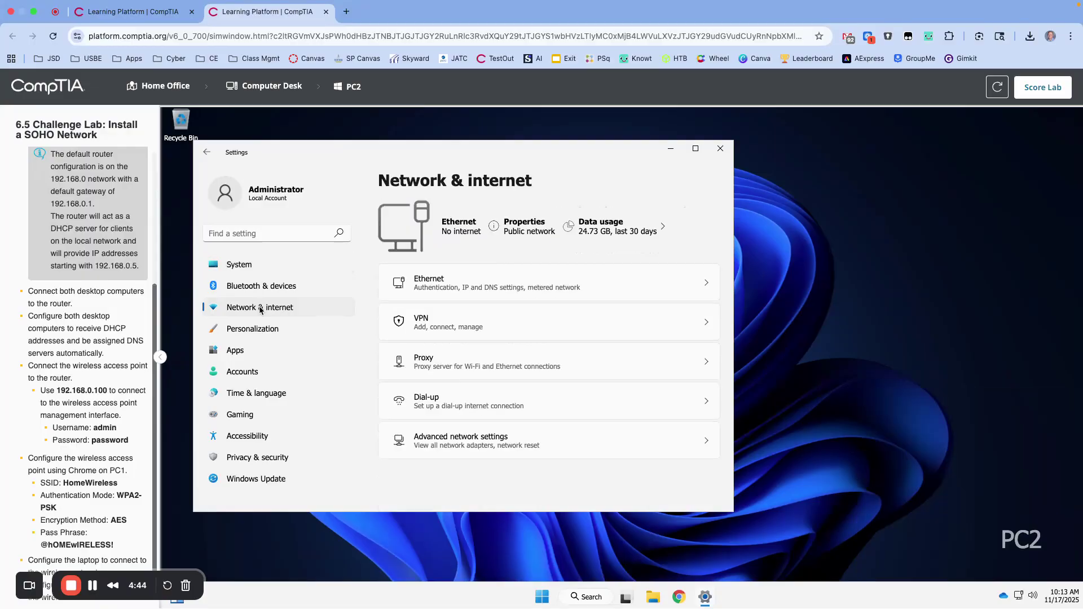
pyautogui.click(480, 289)
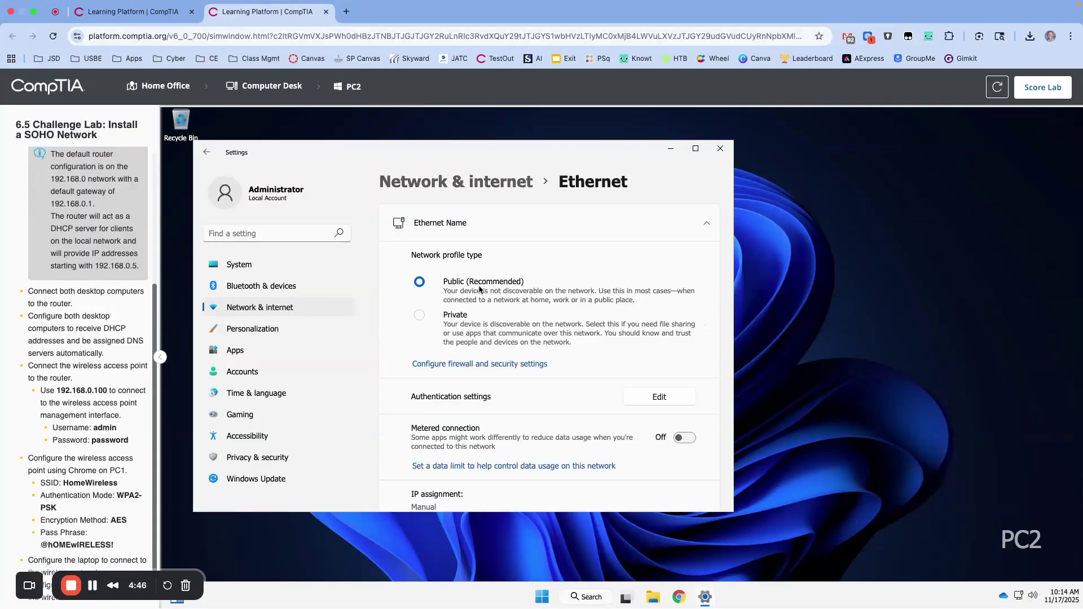
pyautogui.scroll(-5, 513, 404)
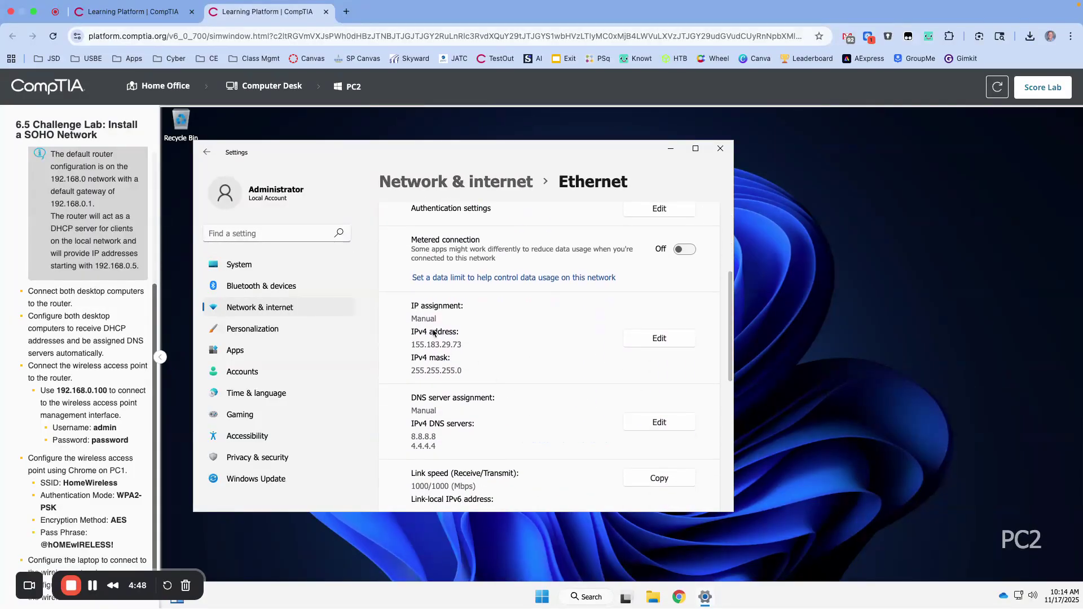
# Step: Change PC2's IP assignment to Automatic (DHCP), save, and return to the Computer Desk
pyautogui.click(674, 342)
pyautogui.click(421, 187)
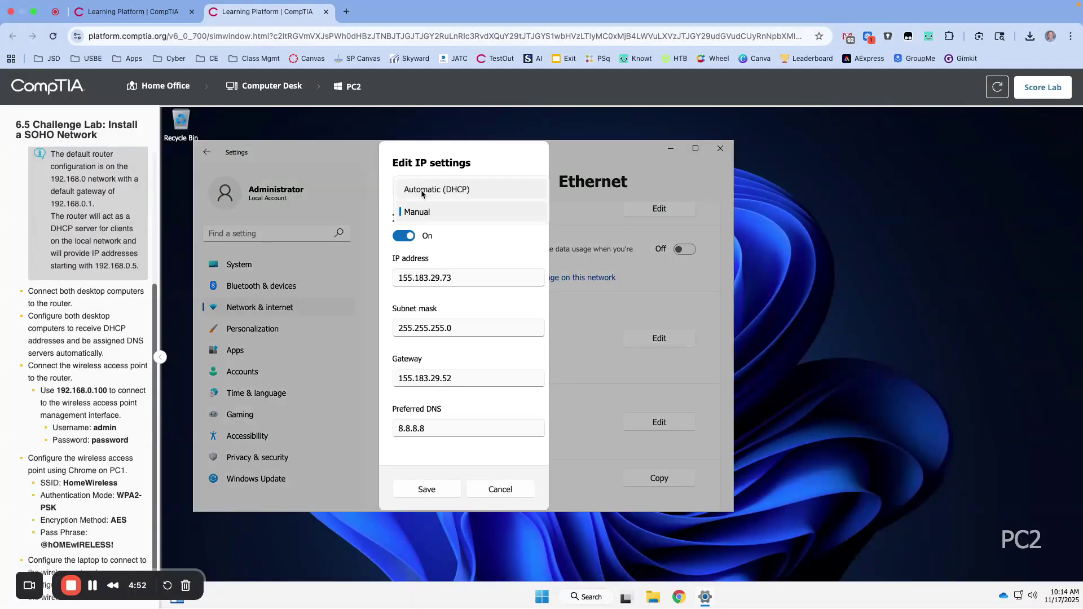
pyautogui.click(423, 192)
pyautogui.click(435, 369)
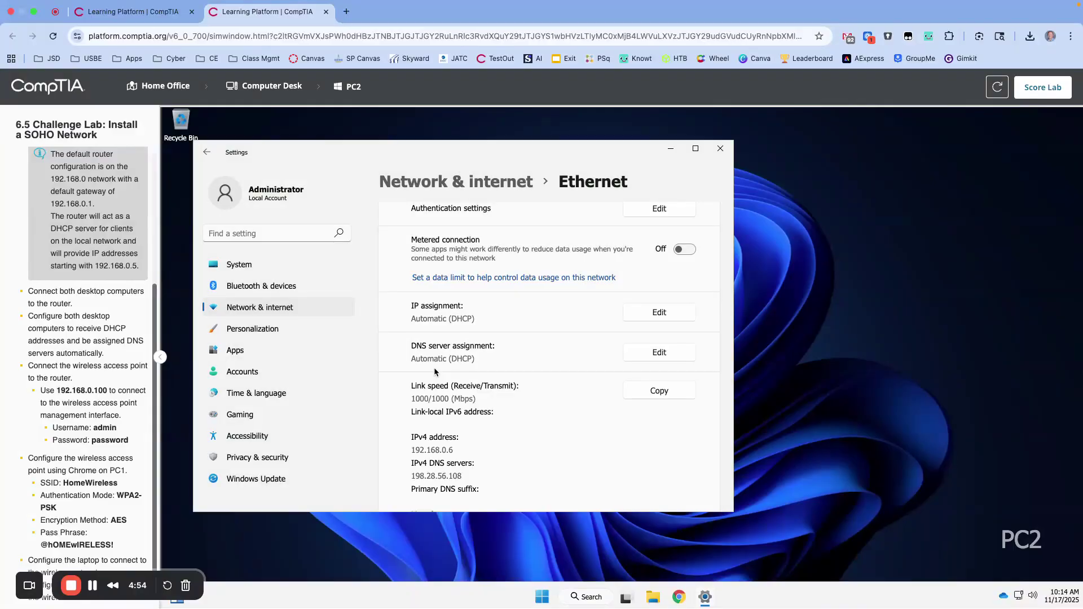
pyautogui.scroll(-2, 540, 455)
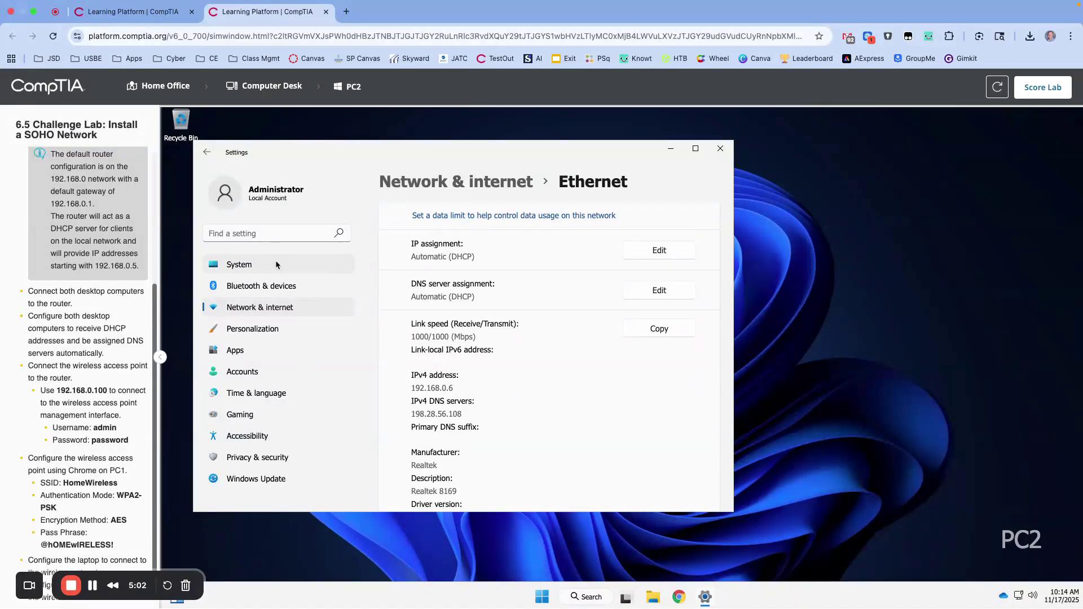
pyautogui.click(272, 86)
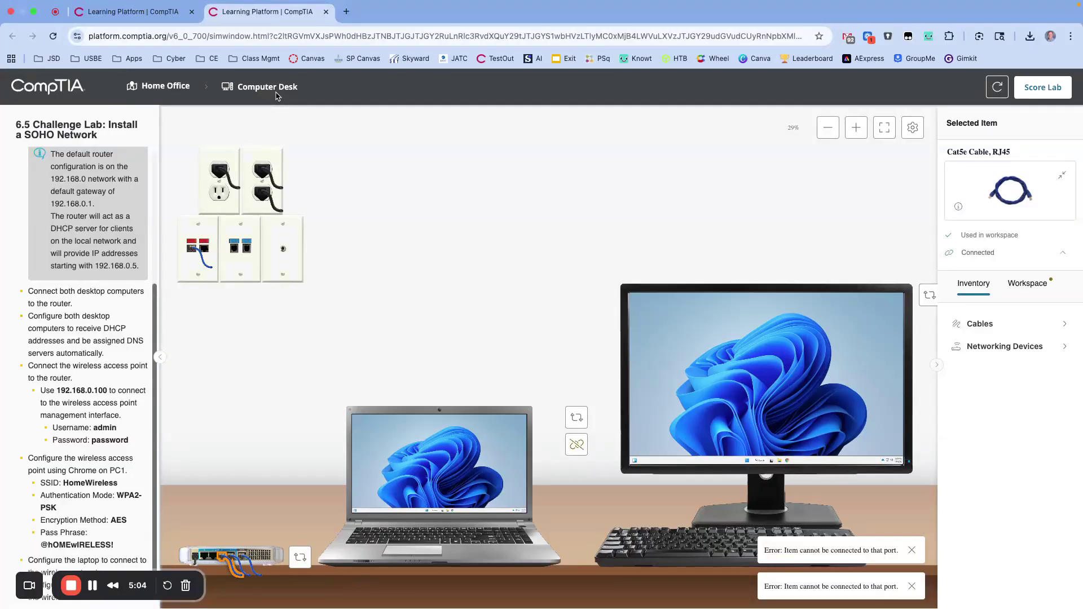
# Step: Place the Wireless Access Point from Networking Devices on the desk's left end
pyautogui.click(1007, 349)
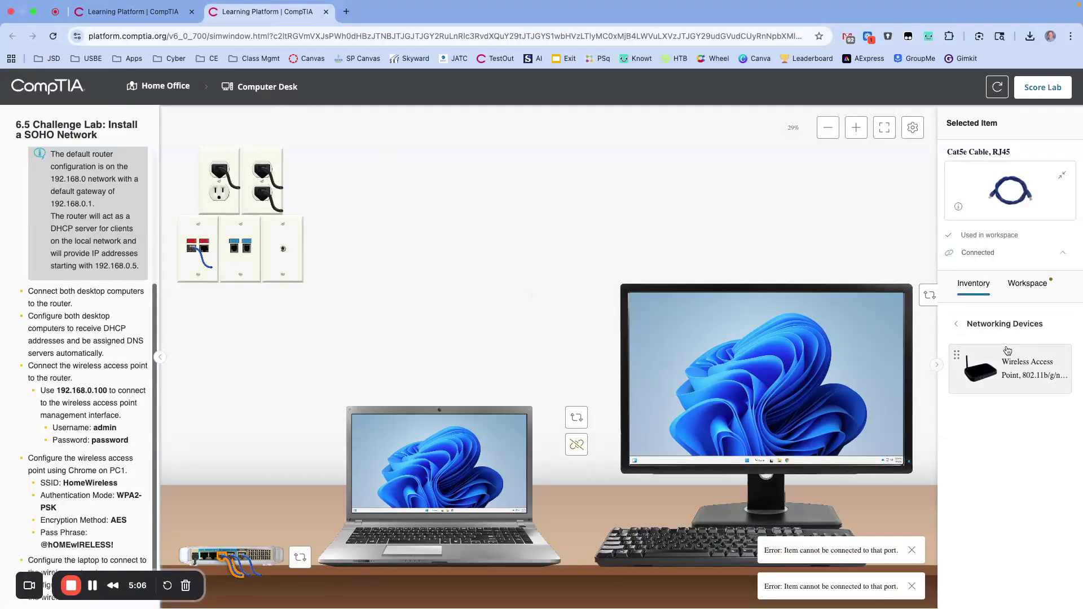
pyautogui.click(1009, 375)
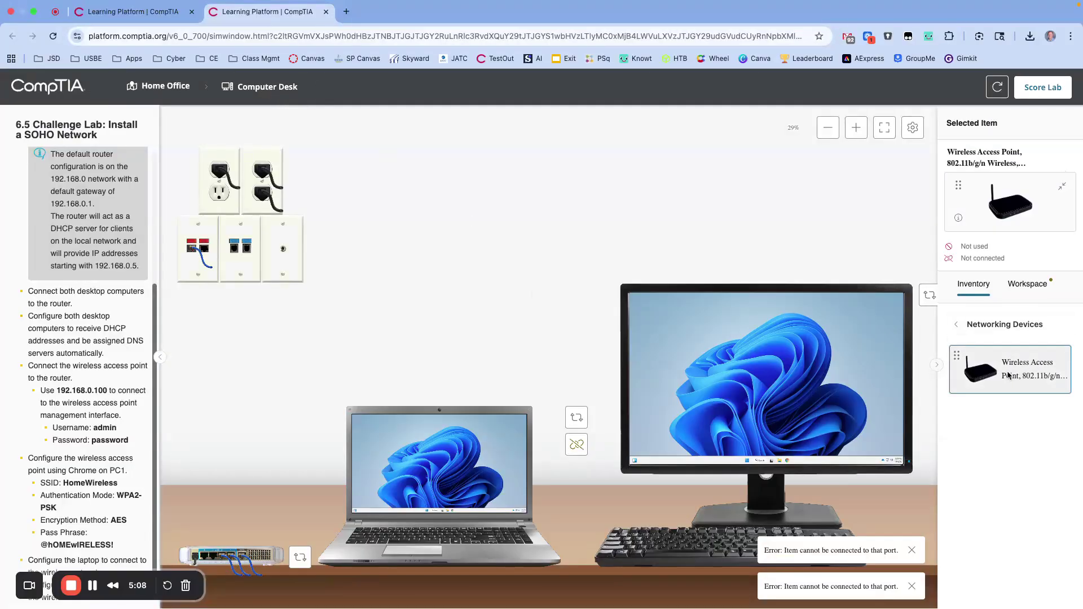
pyautogui.moveTo(996, 356); pyautogui.dragTo(211, 476)
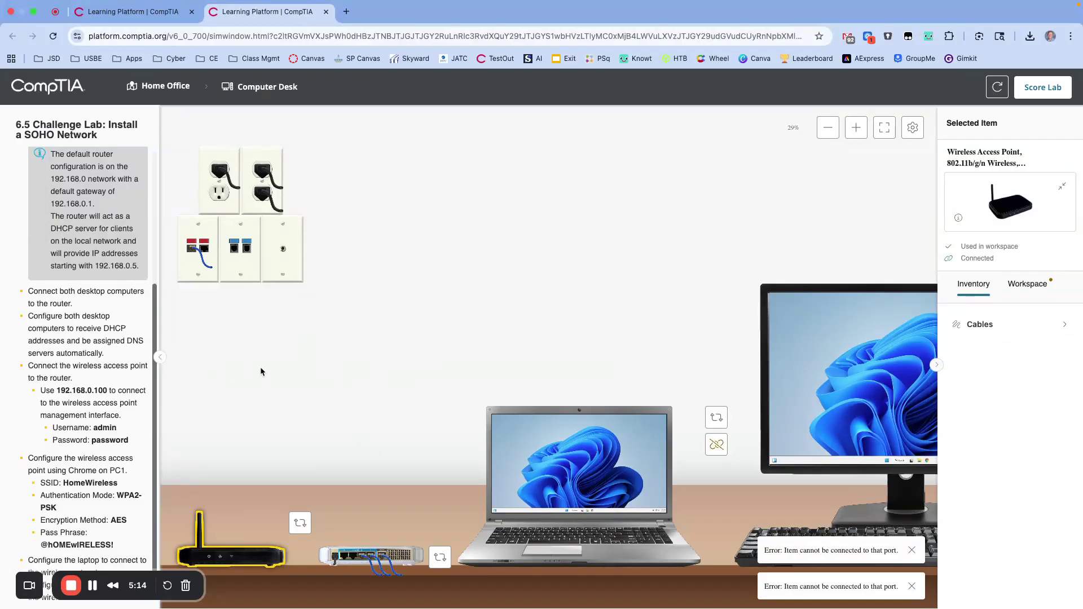
# Step: Turn the access point to show its back and zoom in on the workspace
pyautogui.click(305, 529)
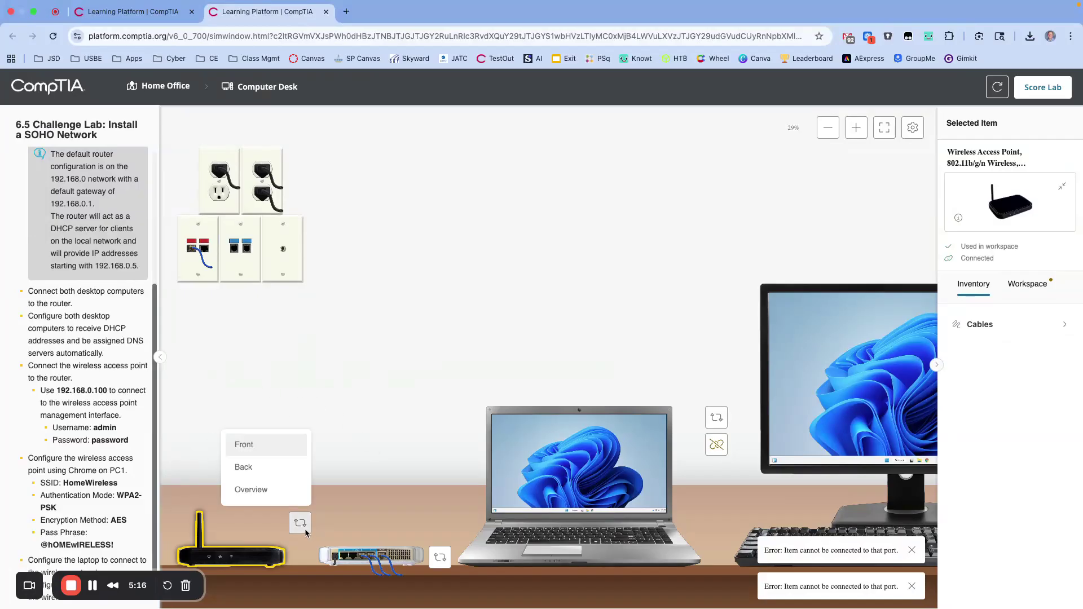
pyautogui.click(268, 469)
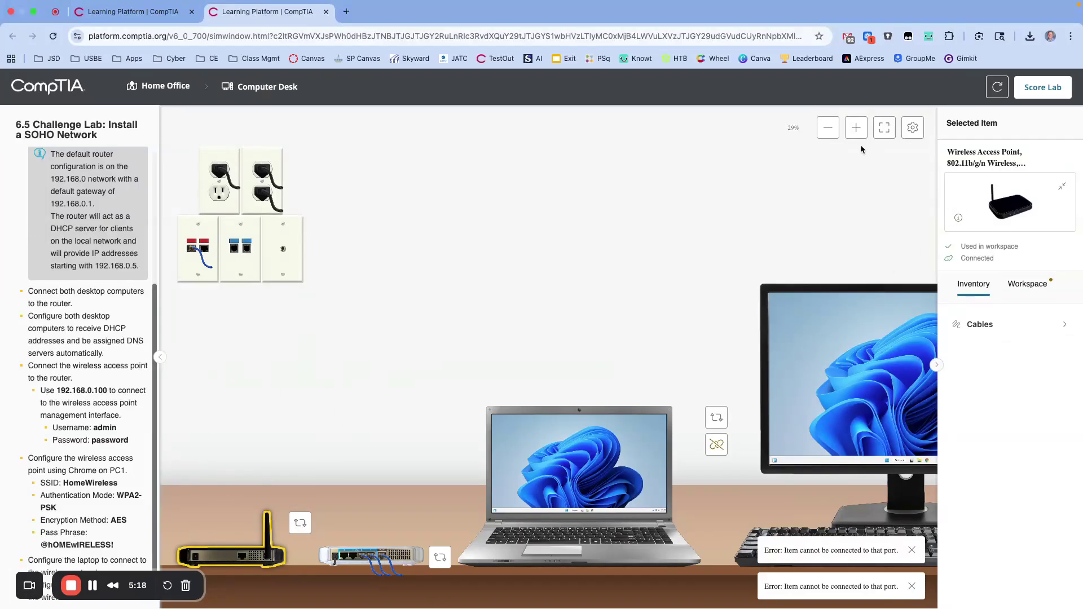
pyautogui.click(857, 128)
pyautogui.click(857, 127)
pyautogui.scroll(-3, 424, 398)
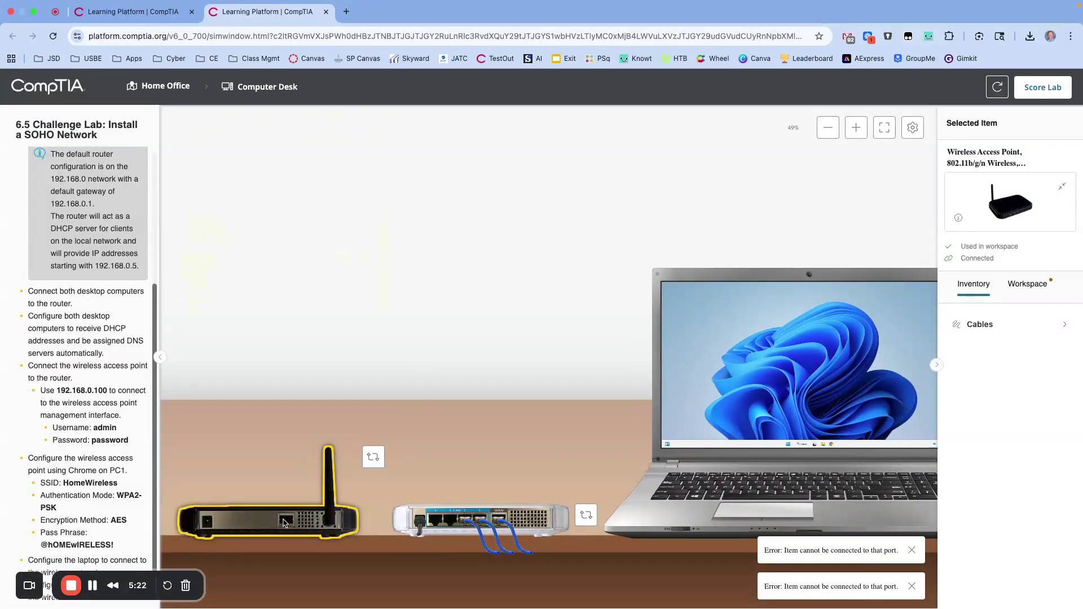
pyautogui.click(976, 325)
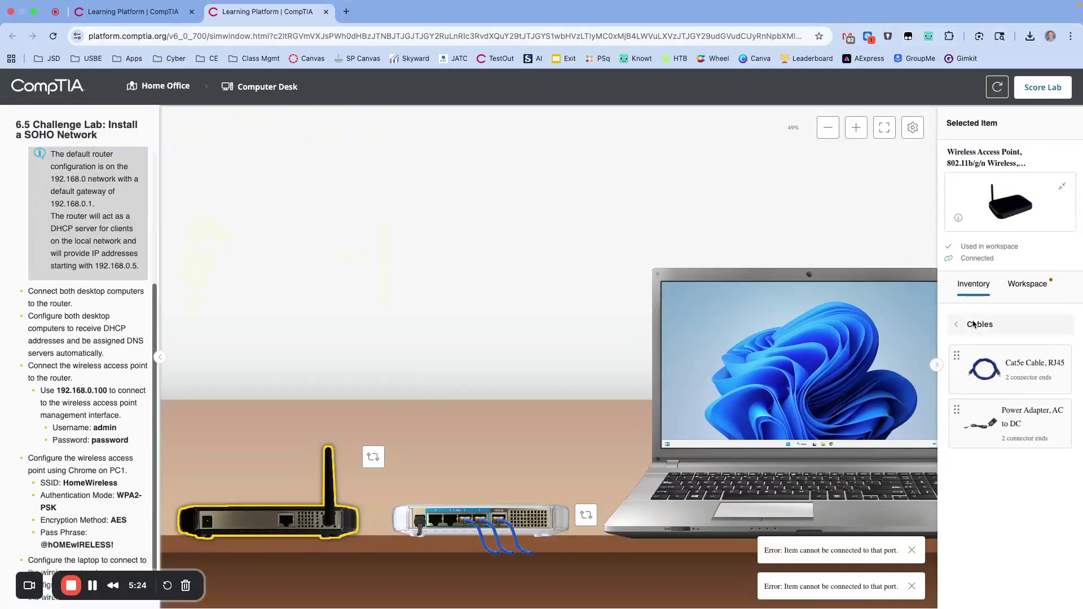
# Step: Connect a Cat5e cable between the router and the access point
pyautogui.click(985, 363)
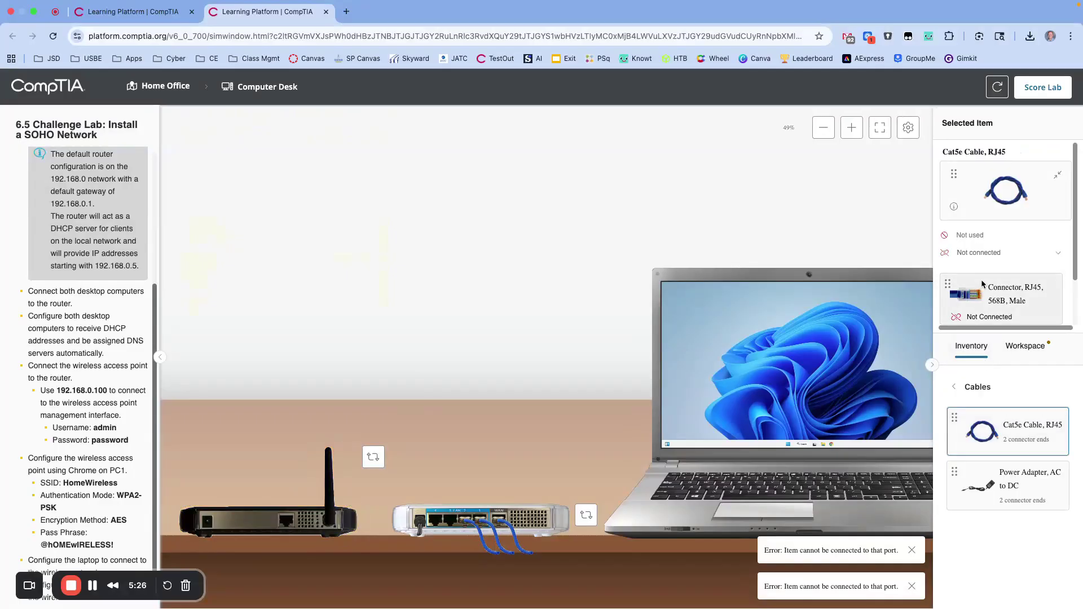
pyautogui.moveTo(980, 289); pyautogui.dragTo(452, 522)
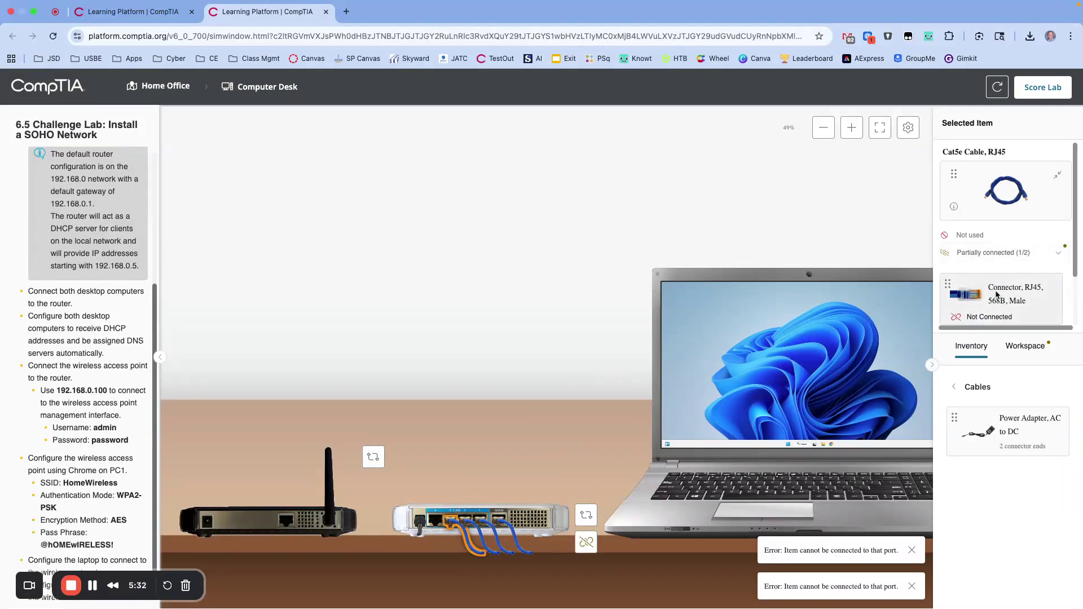
pyautogui.moveTo(966, 294)
pyautogui.mouseDown()
pyautogui.moveTo(178, 477)
pyautogui.moveTo(333, 527)
pyautogui.moveTo(287, 520)
pyautogui.mouseUp()
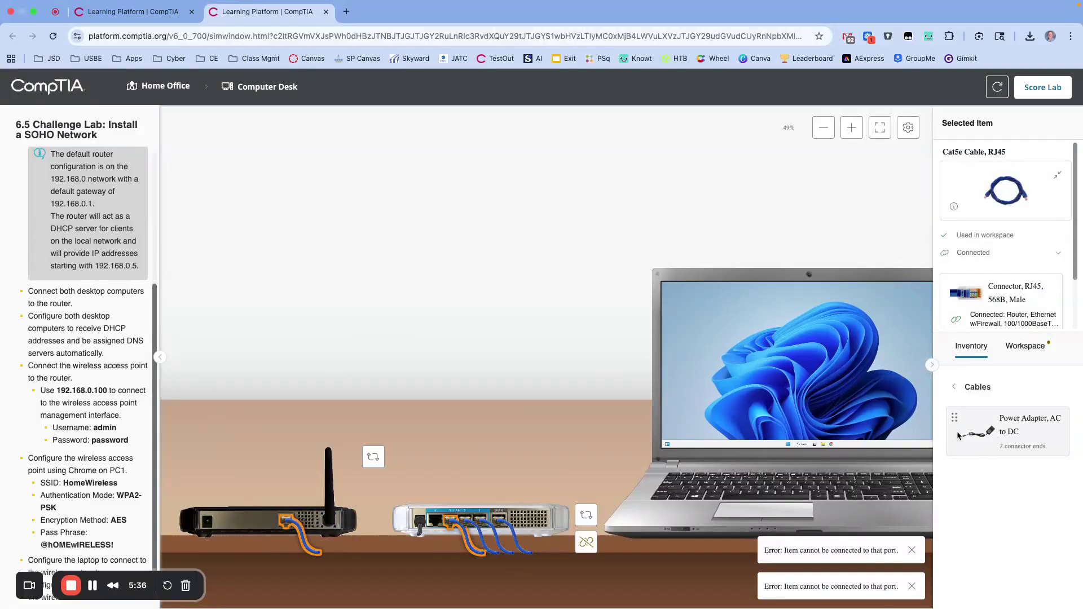
# Step: Power the access point with the AC-to-DC adapter plugged into the surge protector
pyautogui.click(1004, 435)
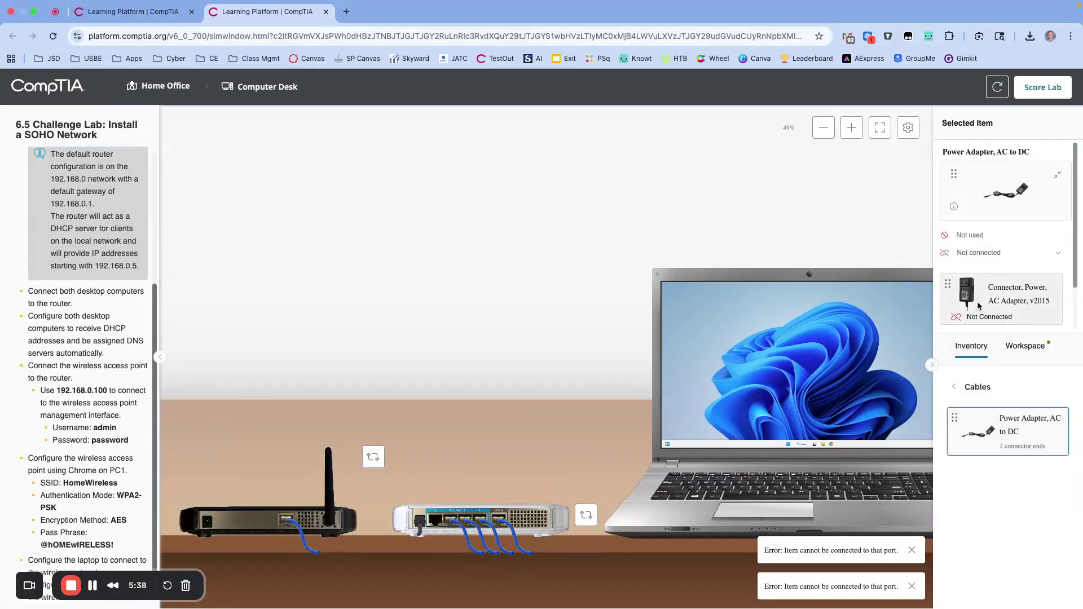
pyautogui.scroll(-2, 977, 301)
pyautogui.moveTo(965, 301); pyautogui.dragTo(207, 529)
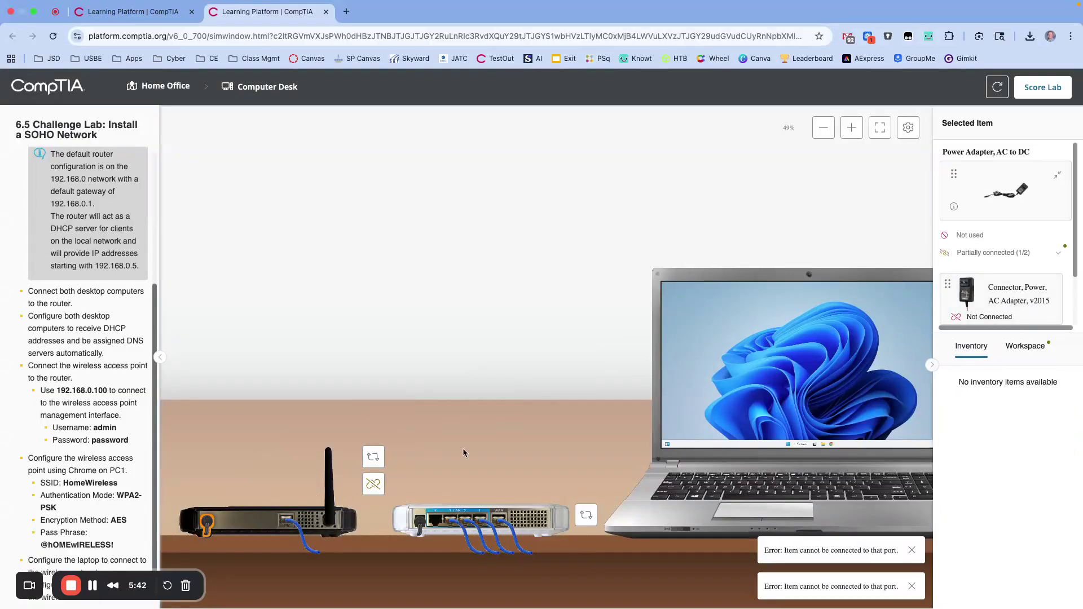
pyautogui.hscroll(10, 618, 411)
pyautogui.hscroll(10, 619, 412)
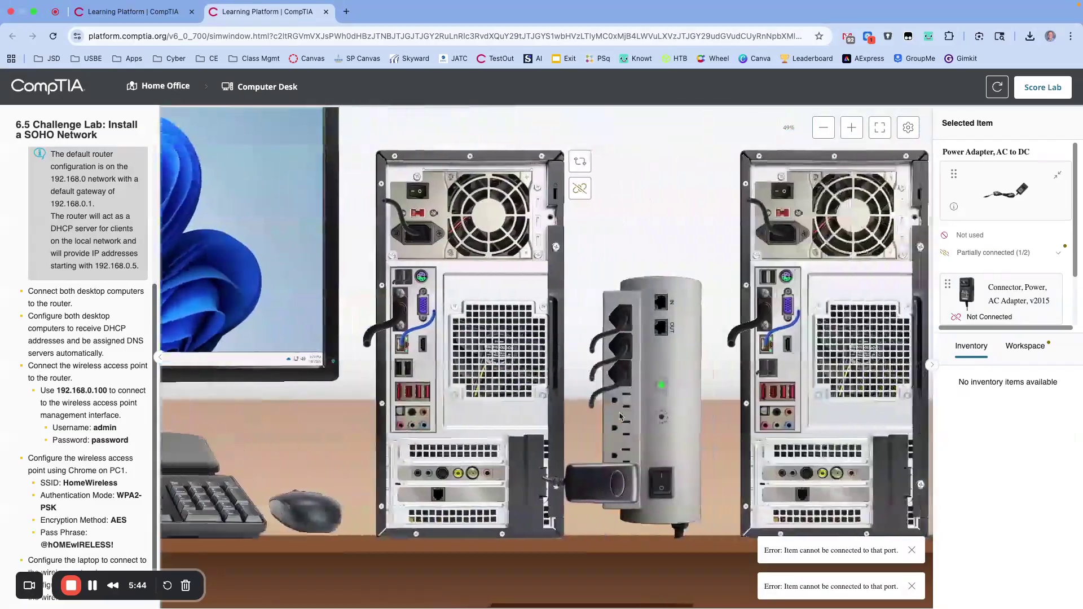
pyautogui.moveTo(967, 291); pyautogui.dragTo(593, 435)
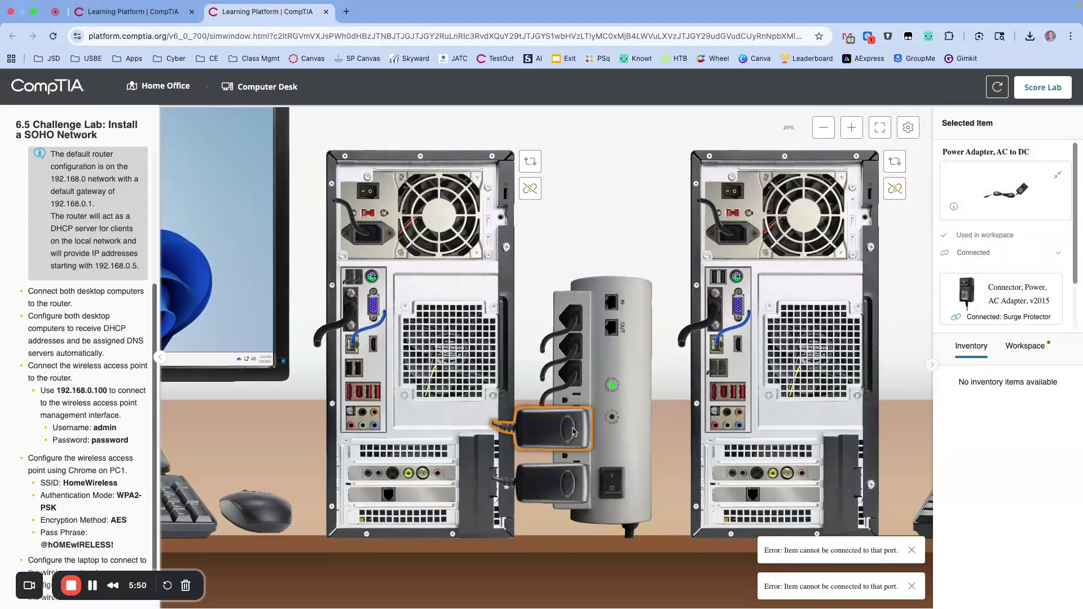
pyautogui.hscroll(-10, 613, 460)
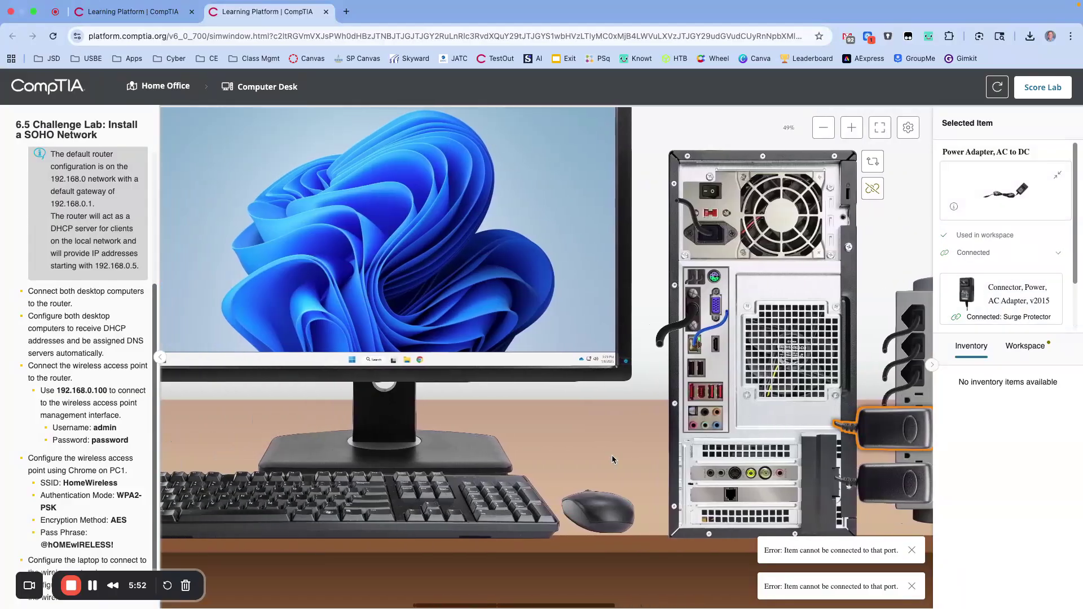
pyautogui.hscroll(-10, 613, 460)
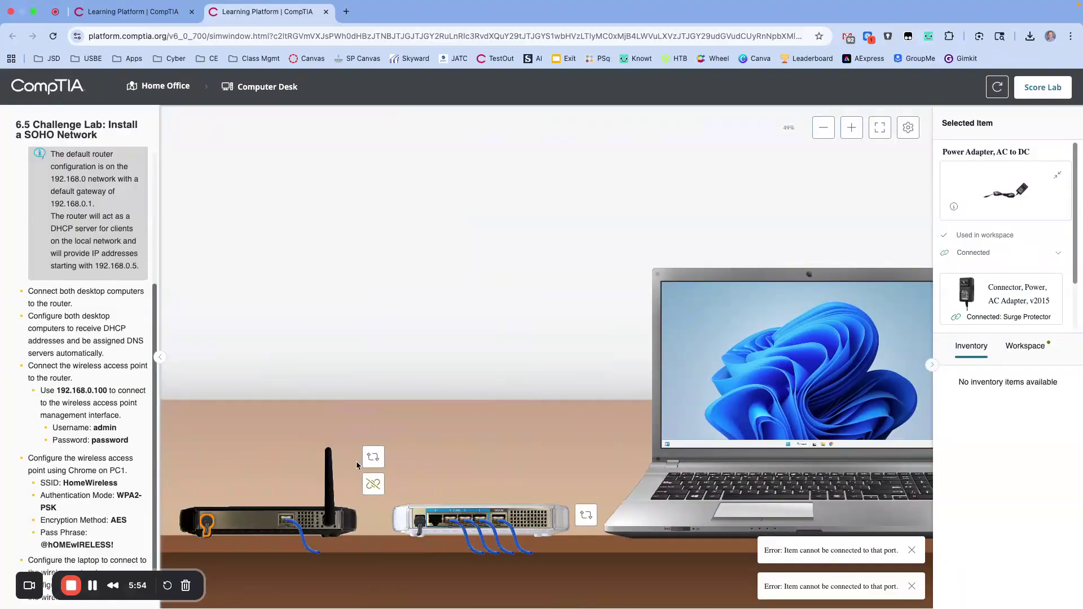
# Step: Turn both the access point and the router to face front
pyautogui.click(363, 461)
pyautogui.click(340, 485)
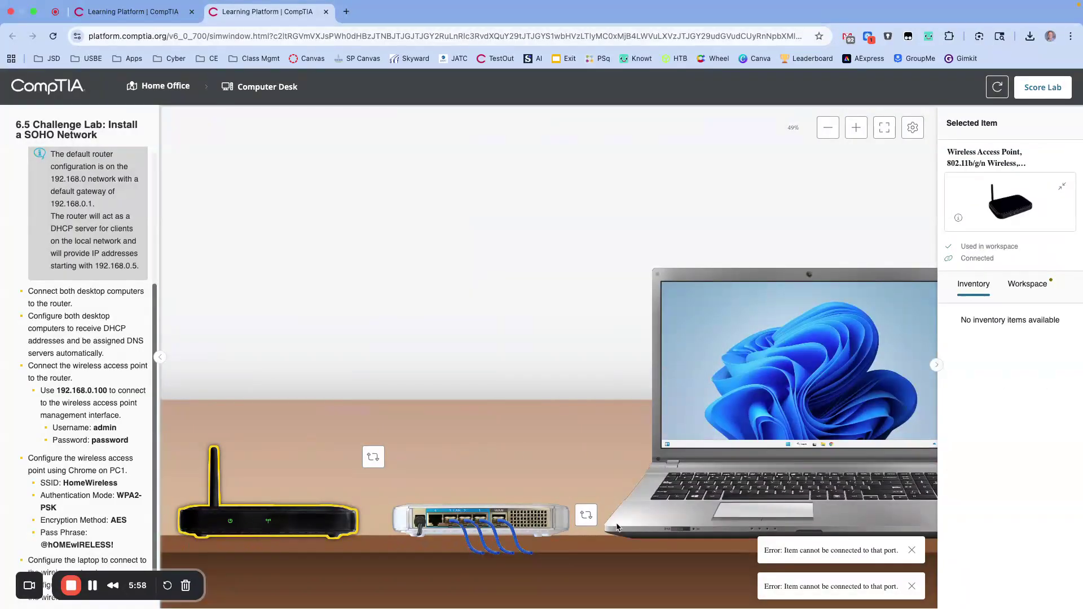
pyautogui.click(586, 515)
pyautogui.click(552, 541)
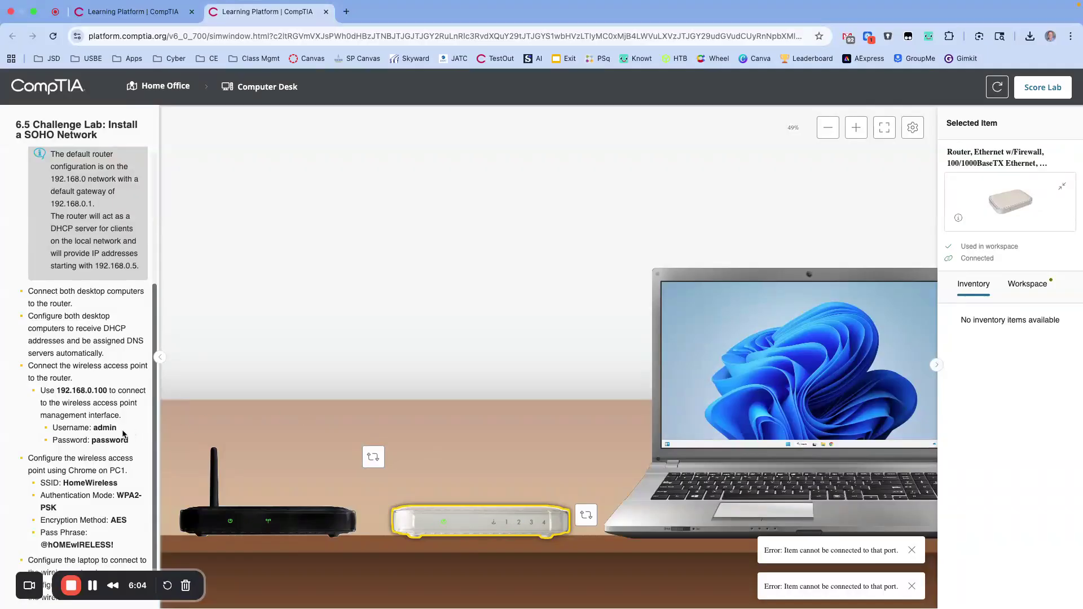
# Step: Copy the address 192.168.0.100 from the instructions and open PC1
pyautogui.scroll(-1, 124, 433)
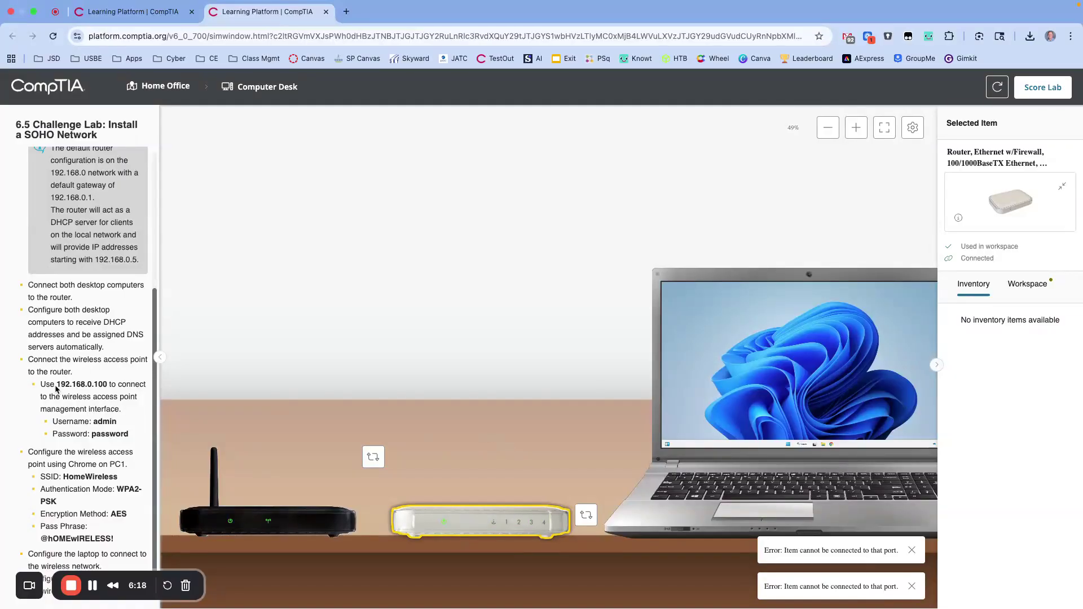
pyautogui.moveTo(56, 388); pyautogui.dragTo(108, 387)
pyautogui.hotkey('ctrl', 'c')
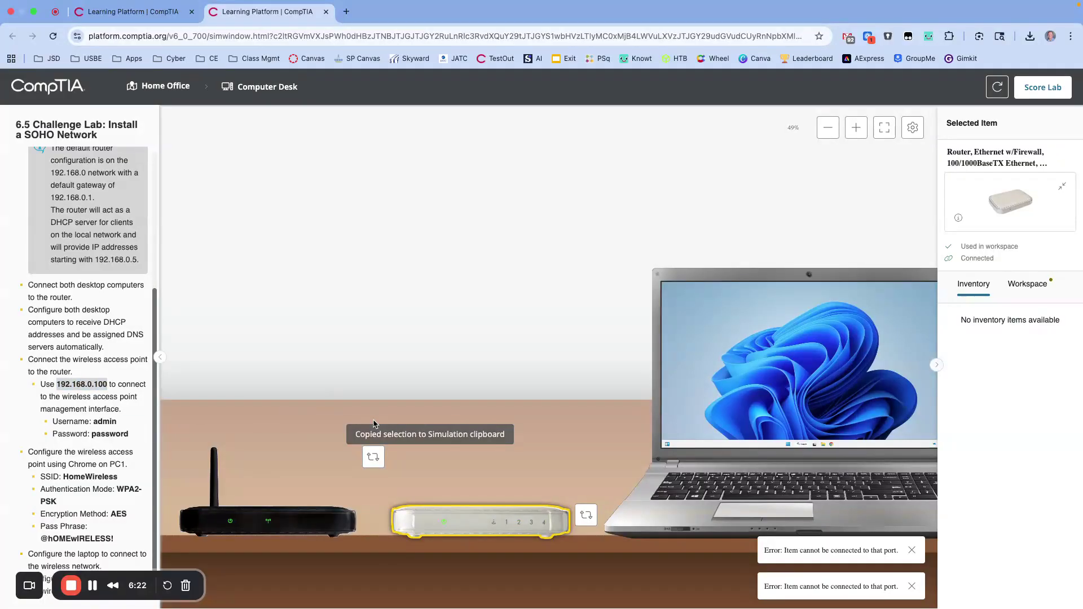
pyautogui.click(567, 381)
# Step: On PC1, launch Chrome and load the access point's page at 192.168.0.100
pyautogui.click(525, 265)
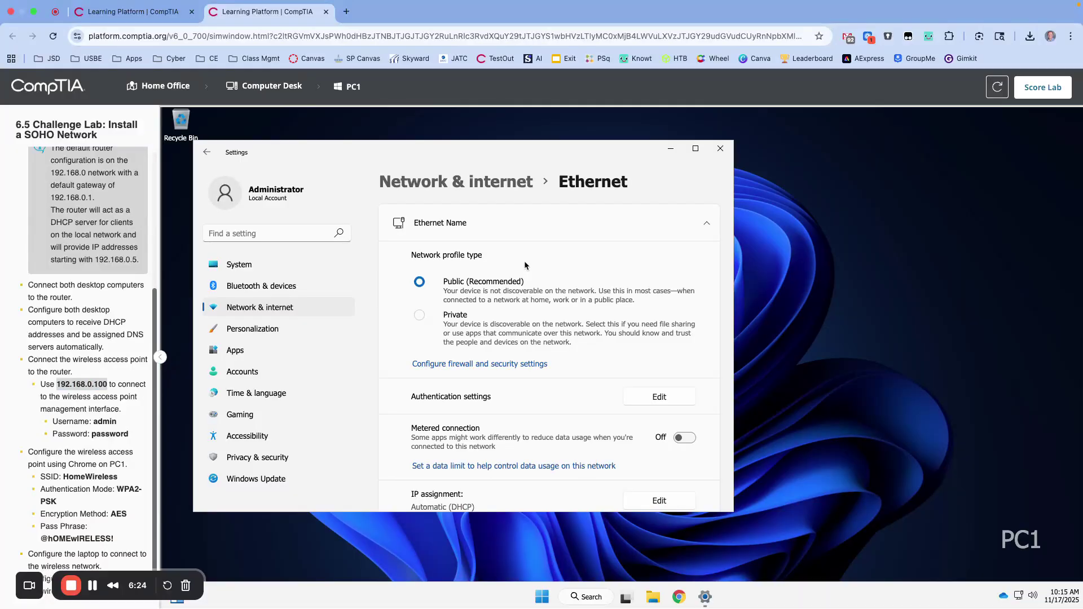
pyautogui.click(680, 598)
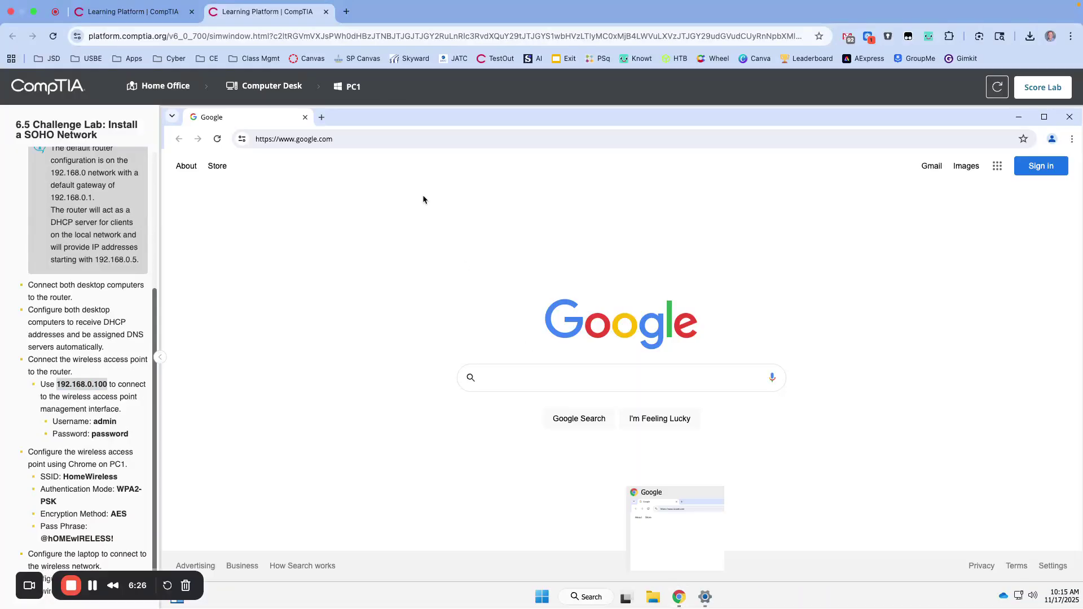
pyautogui.click(378, 137)
pyautogui.rightClick(377, 138)
pyautogui.click(421, 165)
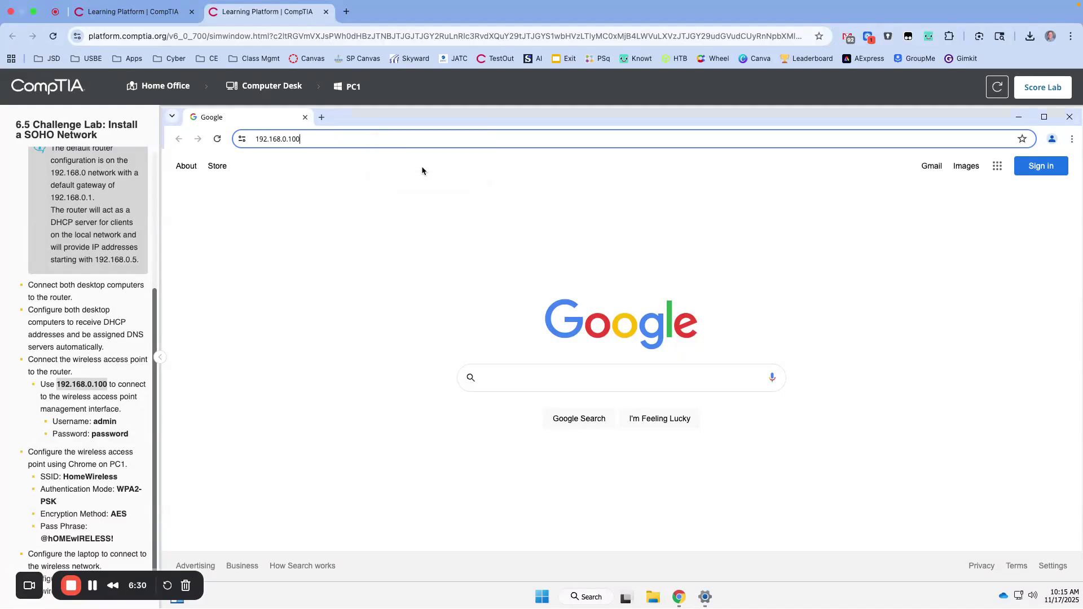
pyautogui.press('Return')
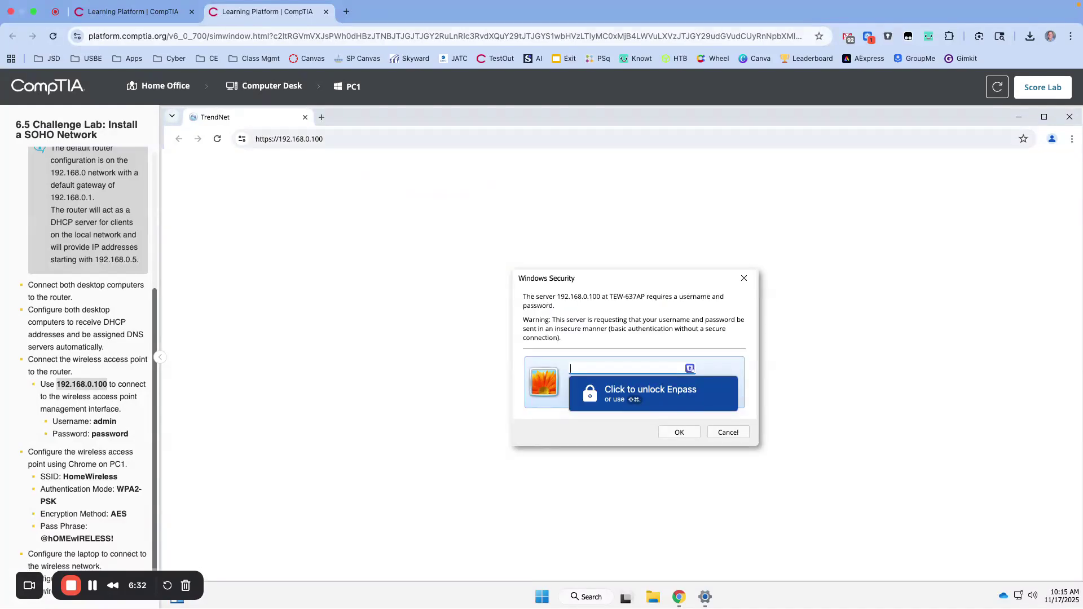
# Step: Log in to the access point with the admin username and the lab password
pyautogui.click(603, 368)
pyautogui.write('admin')
pyautogui.press('Tab')
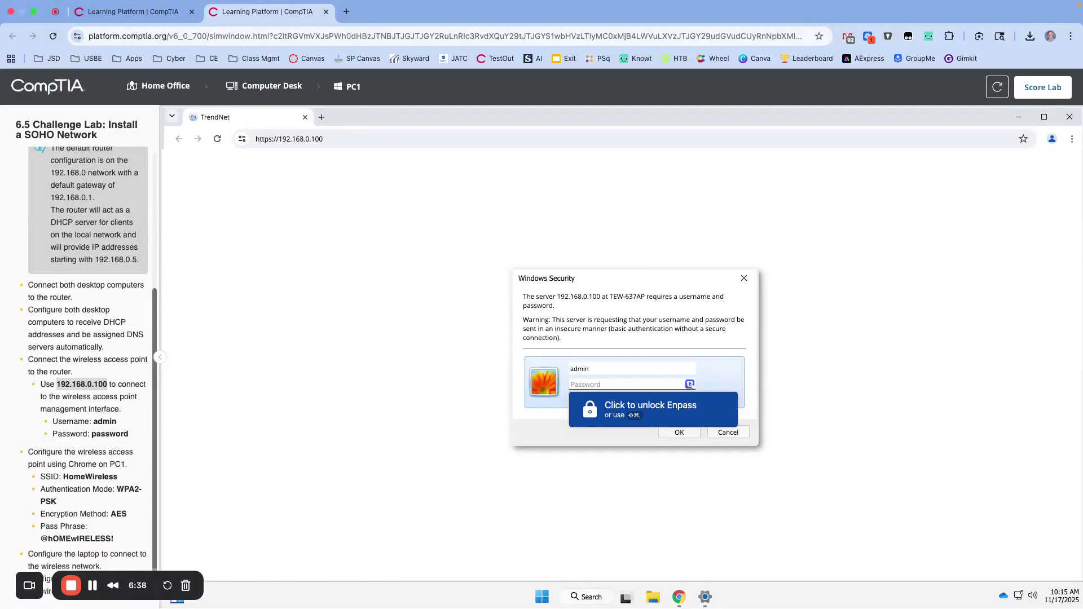
pyautogui.write('p')
pyautogui.press('Return')
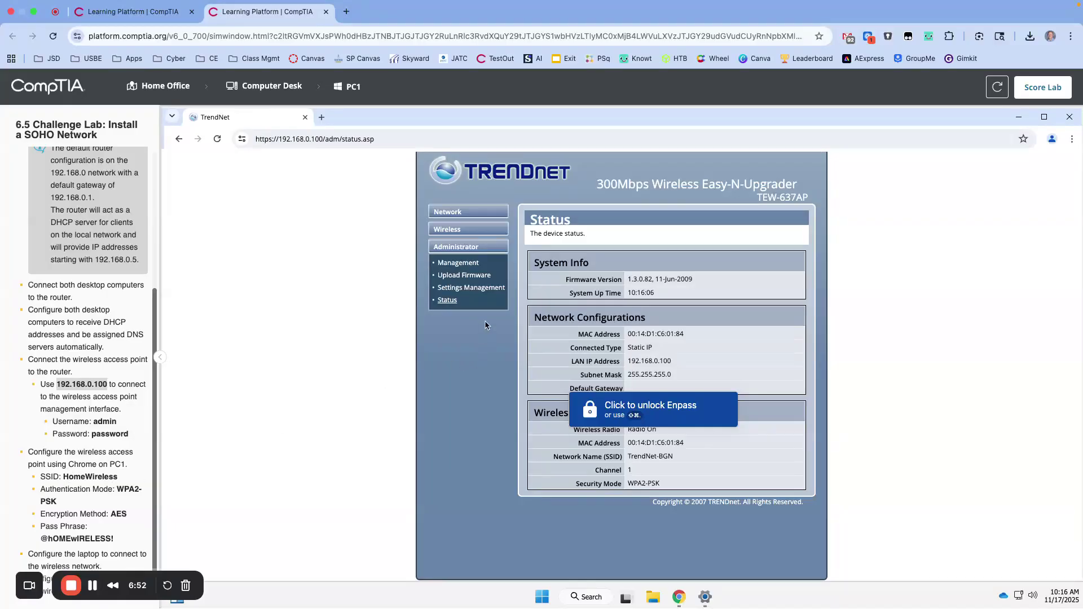
# Step: On Wireless > Basic, replace the SSID TrendNet-BGN with HomeWireless after trying RADIO OFF
pyautogui.click(449, 229)
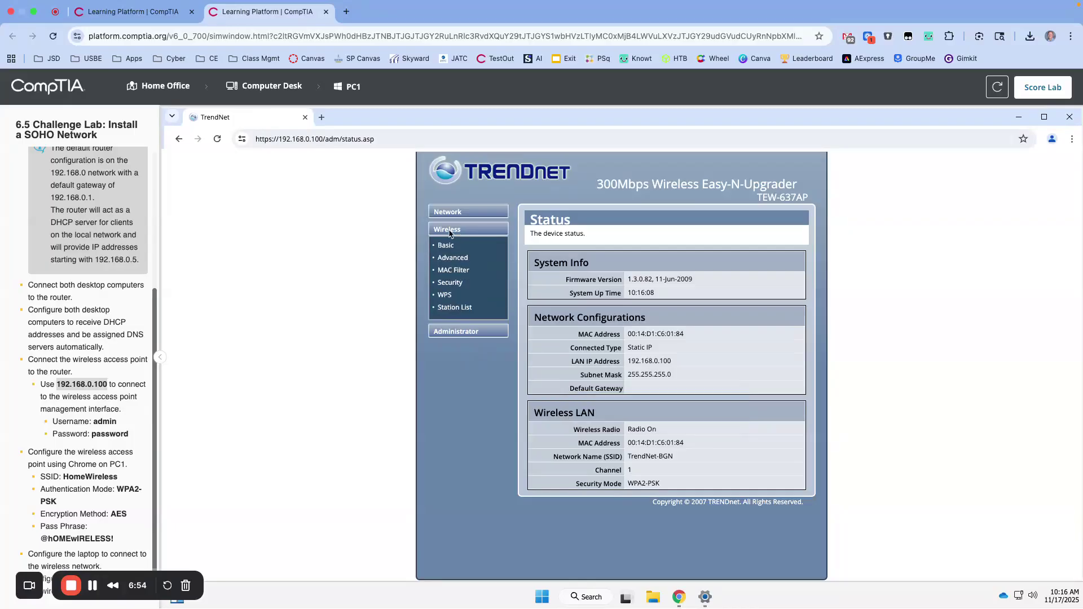
pyautogui.click(447, 246)
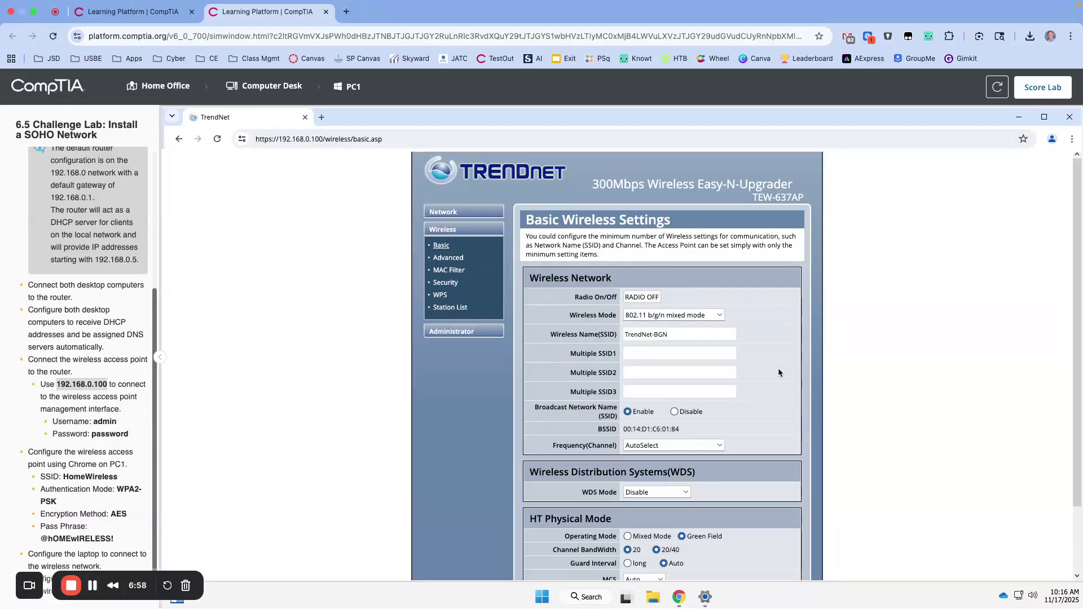
pyautogui.scroll(-2, 779, 373)
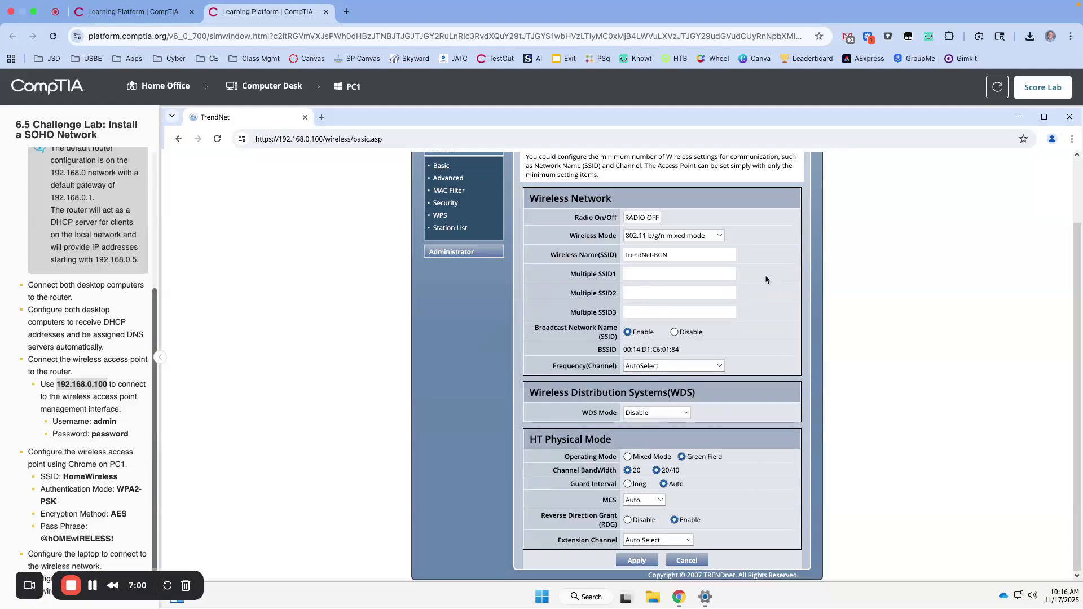
pyautogui.click(651, 222)
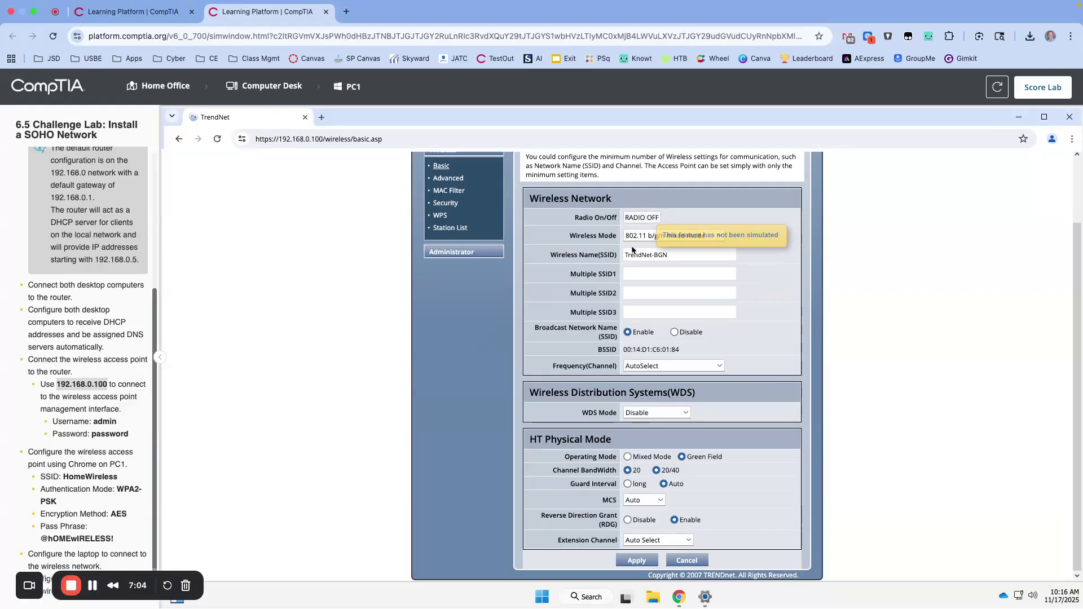
pyautogui.tripleClick(670, 259)
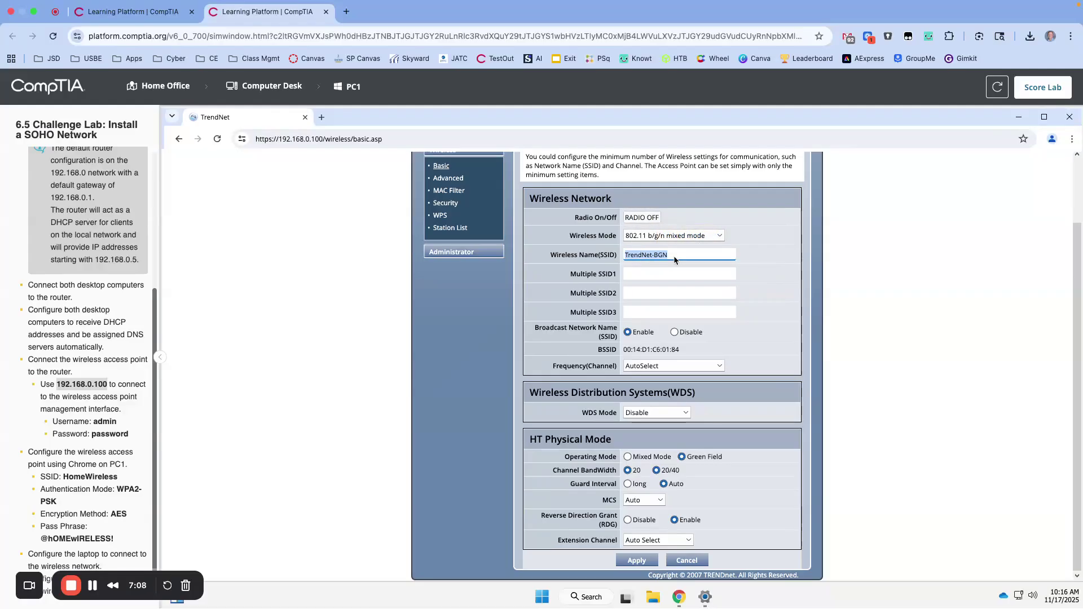
pyautogui.write('HomeWireless')
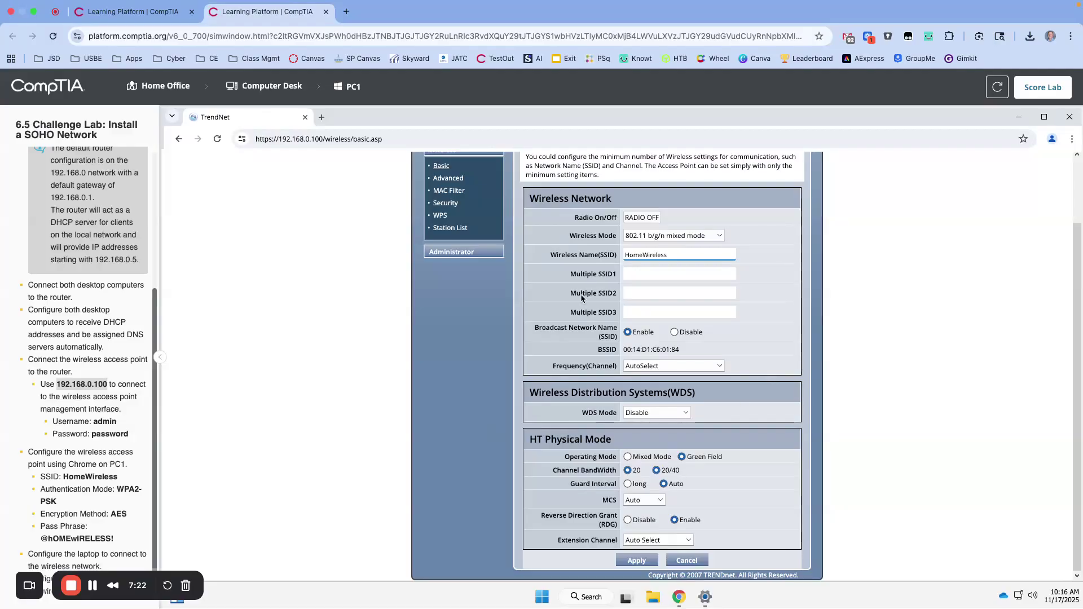
# Step: Check the network names offered under Wireless Security, then go back to Wireless > Basic
pyautogui.click(451, 178)
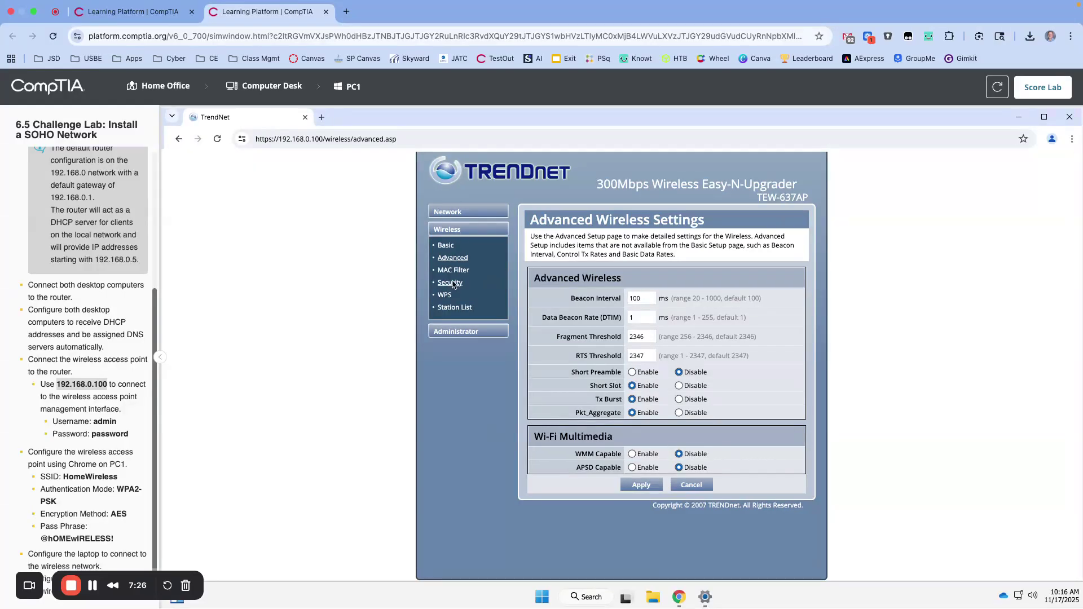
pyautogui.click(452, 283)
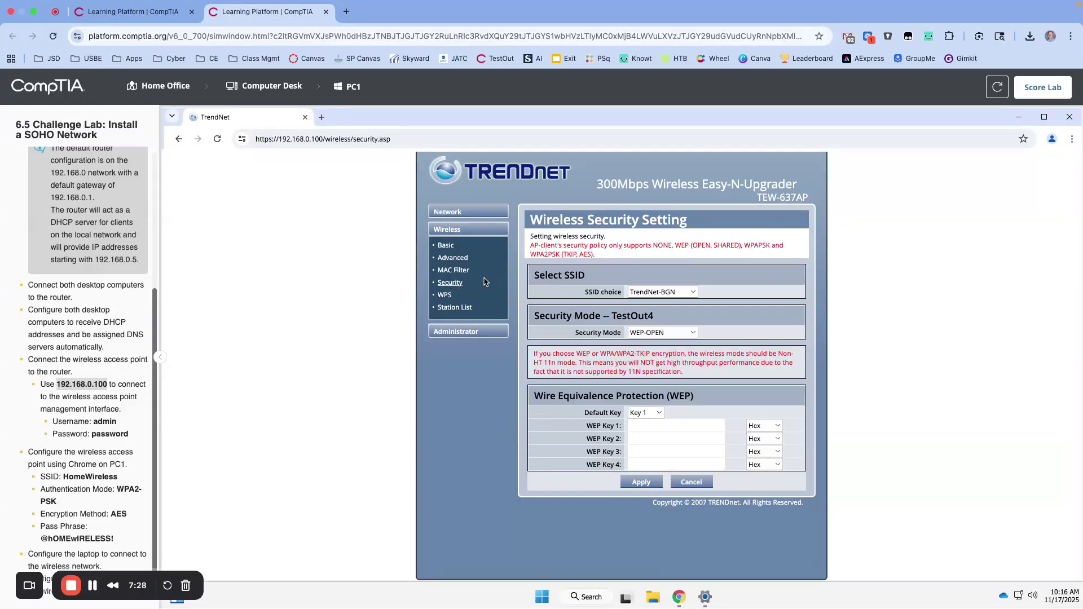
pyautogui.click(685, 293)
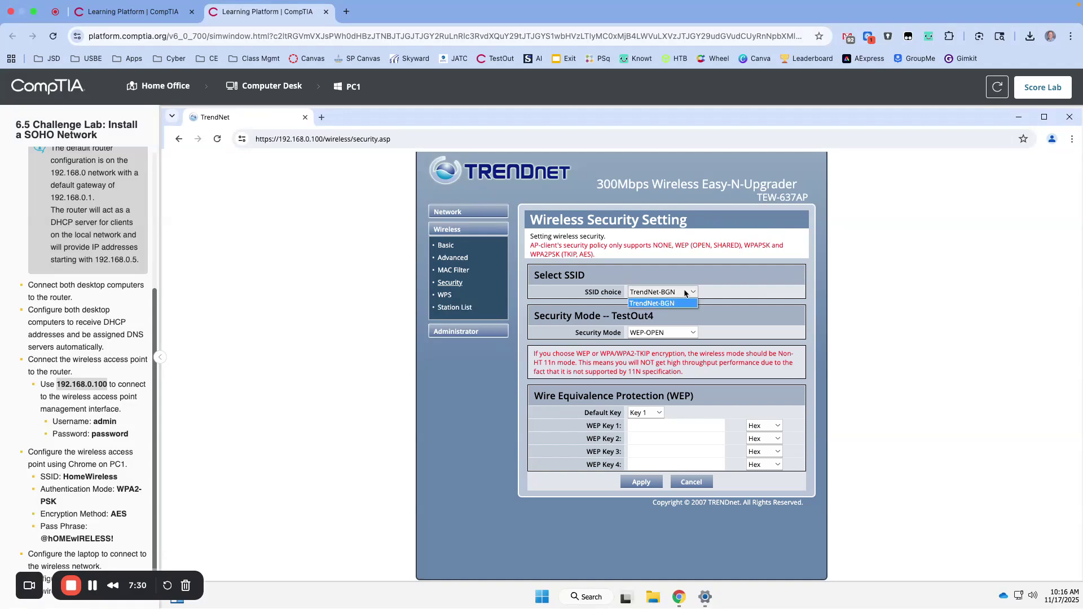
pyautogui.click(686, 293)
pyautogui.click(447, 248)
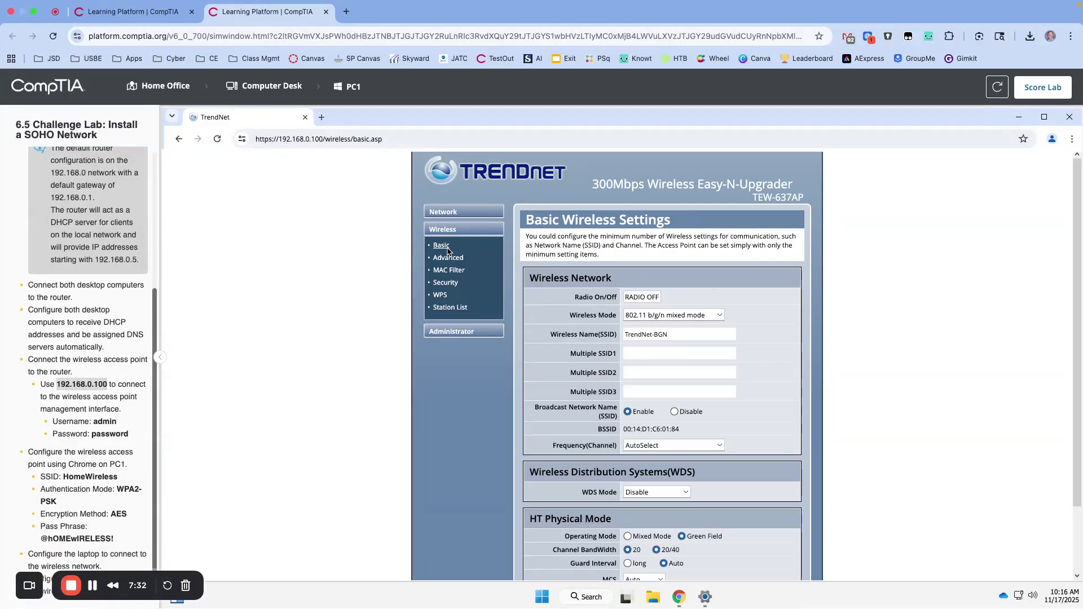
# Step: Re-enter HomeWireless as the Wireless Name (SSID) and apply it
pyautogui.tripleClick(689, 334)
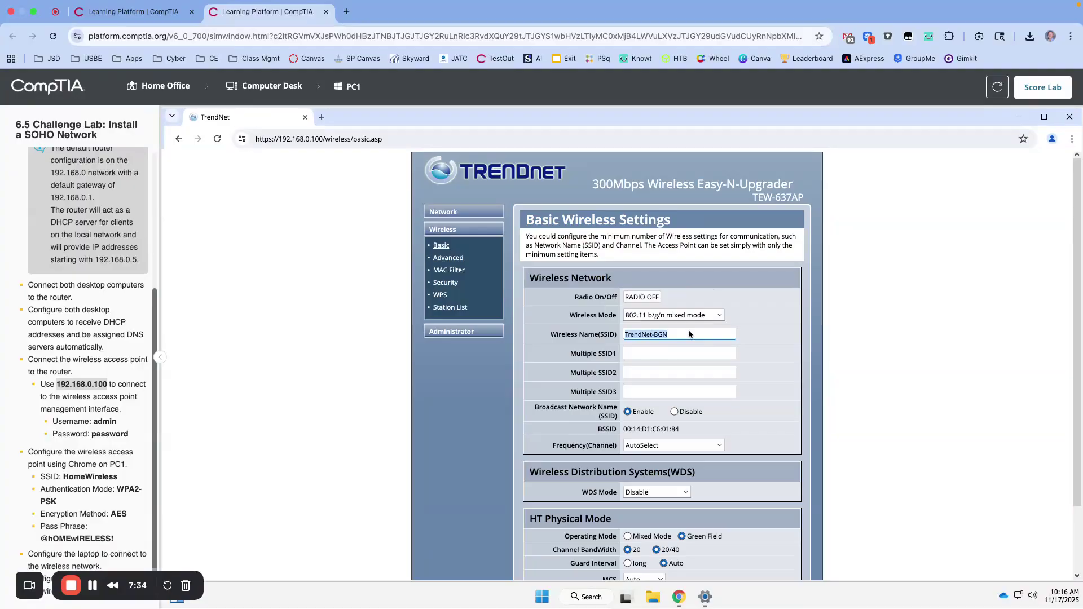
pyautogui.write('HomeWireless')
pyautogui.scroll(-3, 853, 398)
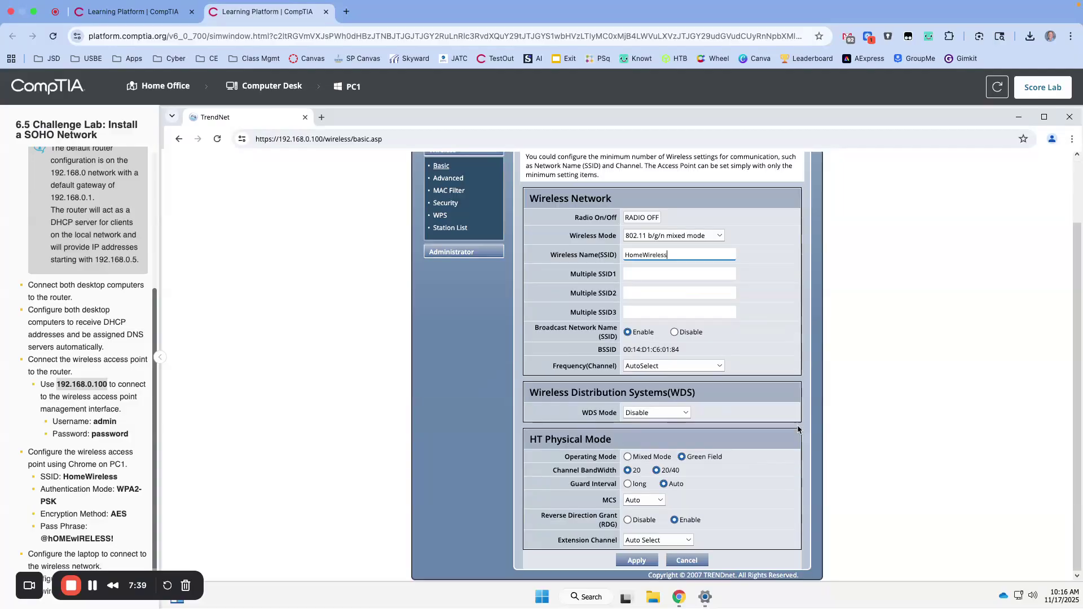
pyautogui.click(636, 565)
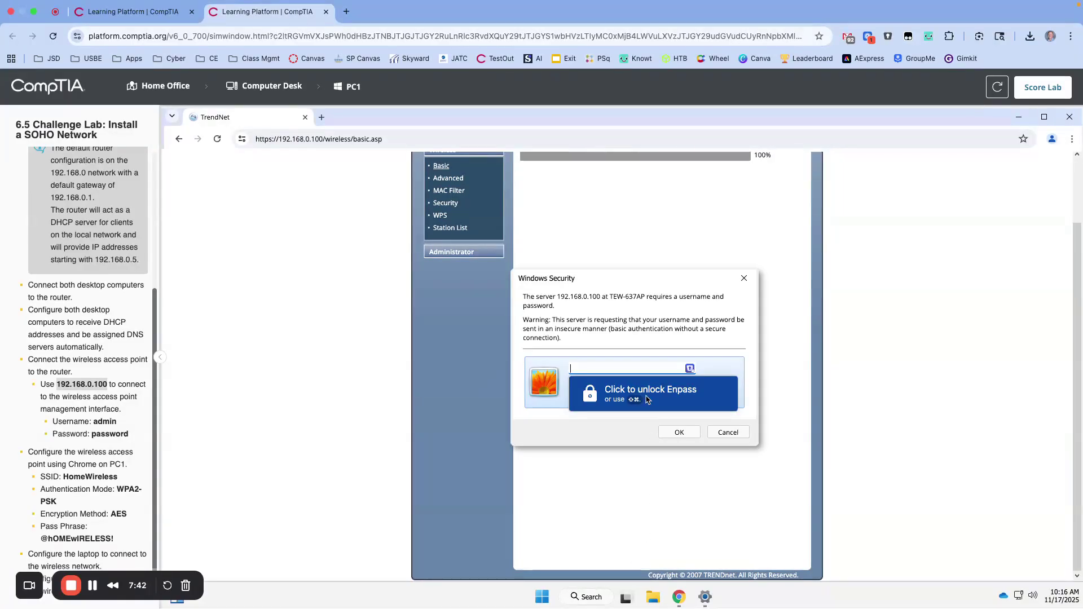
# Step: Log in again as admin to save the change and open Wireless > Security
pyautogui.write('admin')
pyautogui.press('Tab')
pyautogui.write('password')
pyautogui.press('Return')
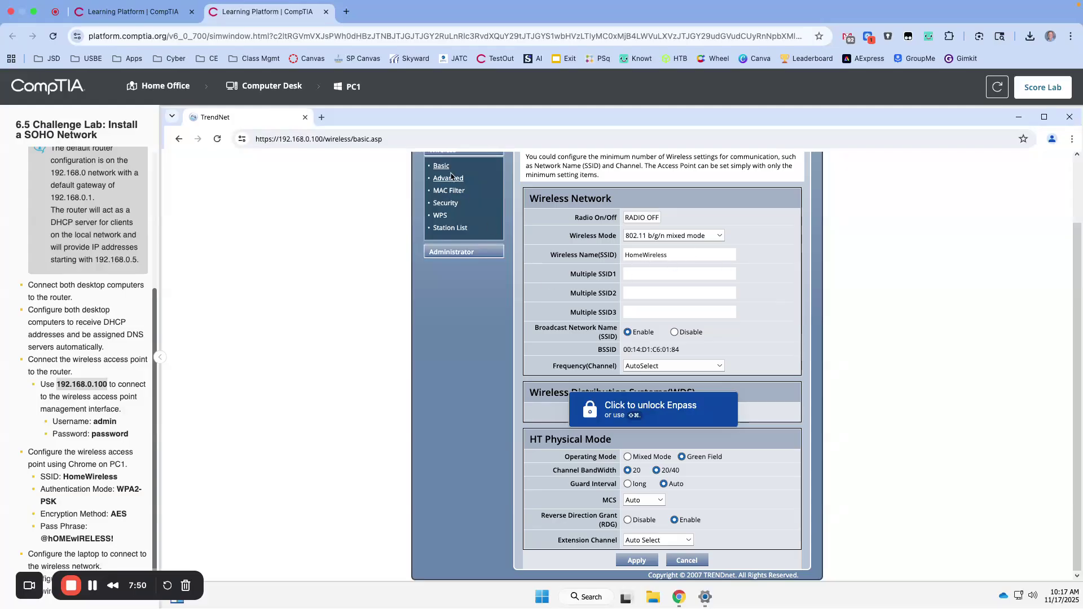
pyautogui.click(443, 203)
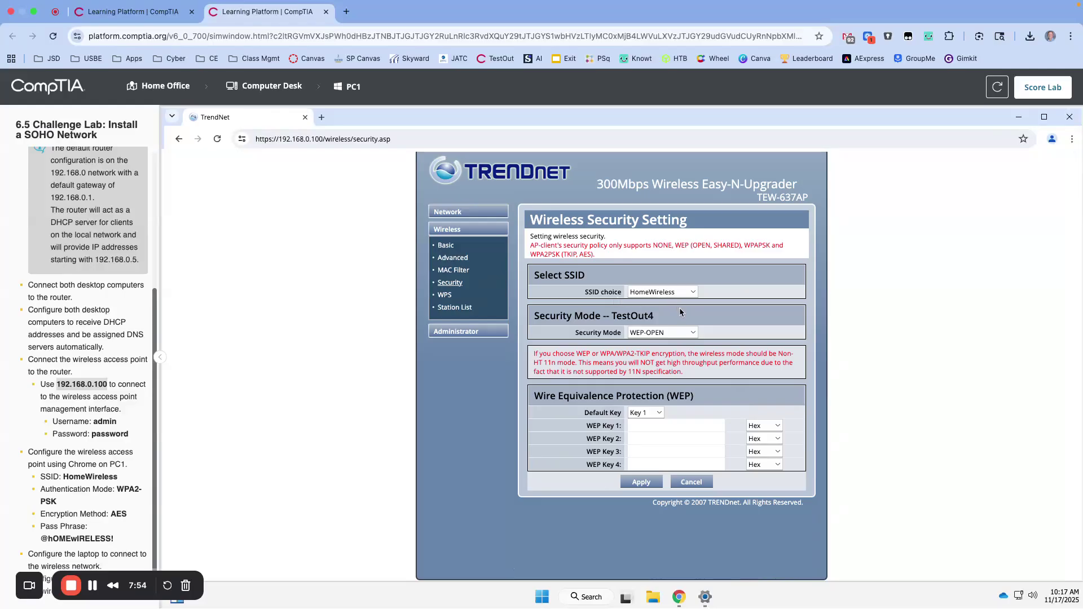
# Step: Set security to WPA2-PSK with AES, paste the lab's pass phrase, and apply
pyautogui.click(679, 333)
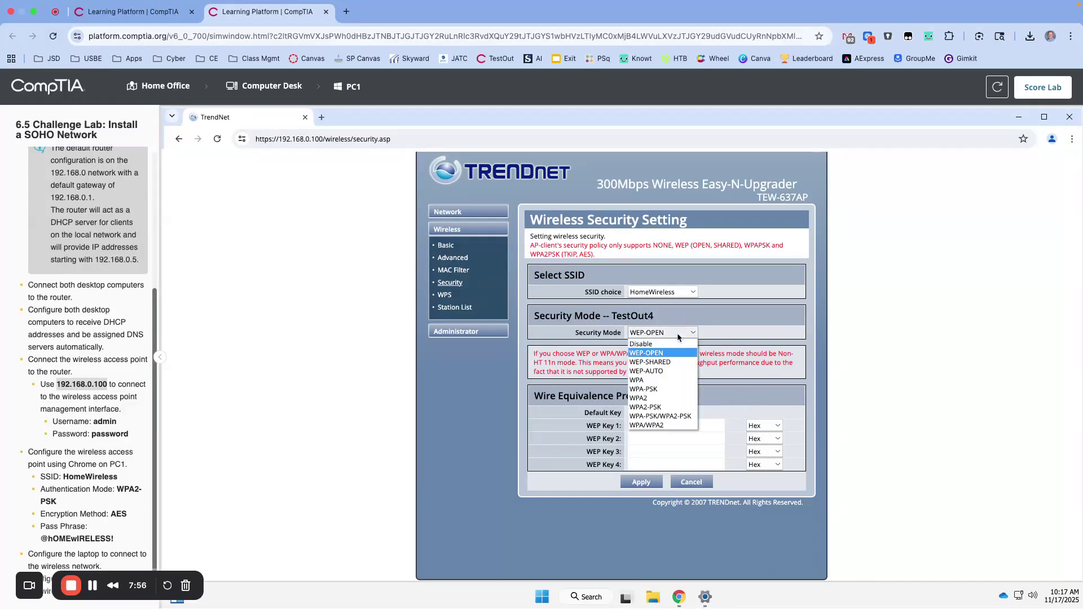
pyautogui.click(668, 408)
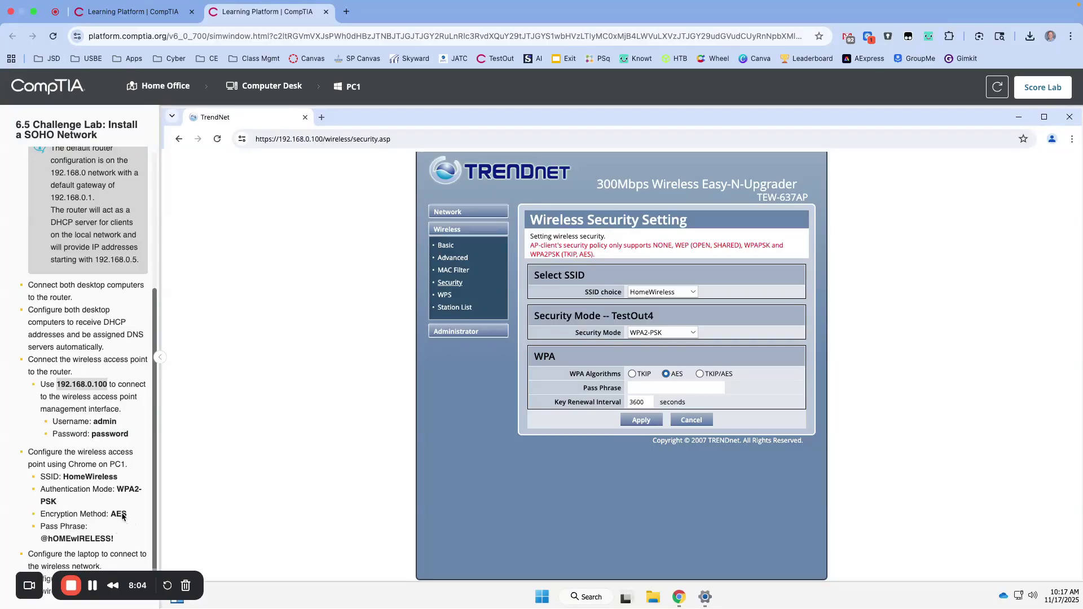
pyautogui.moveTo(41, 543); pyautogui.dragTo(133, 543)
pyautogui.hotkey('ctrl', 'c')
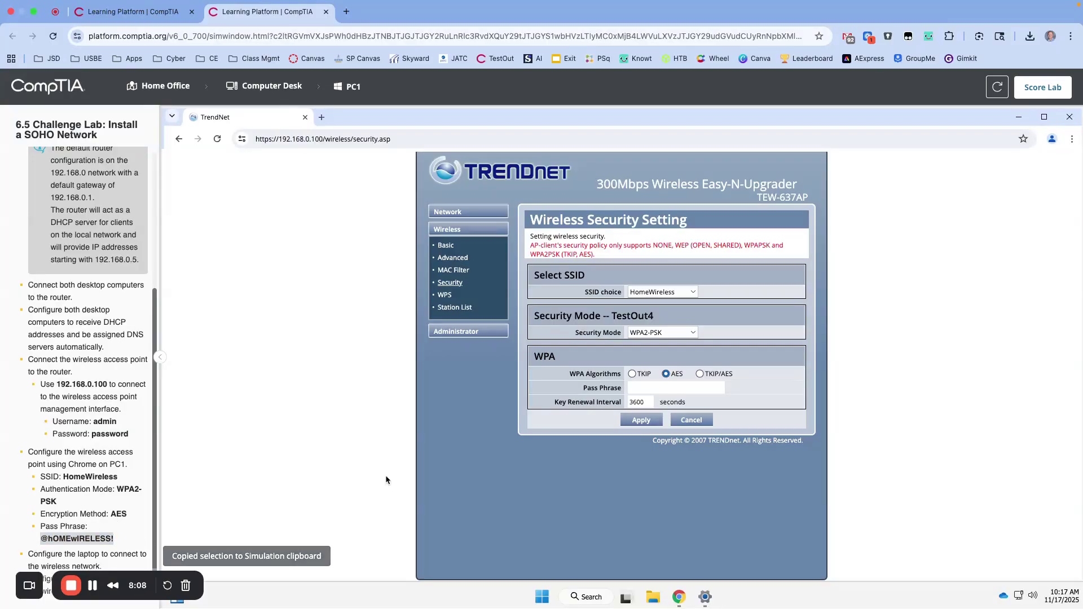
pyautogui.click(644, 392)
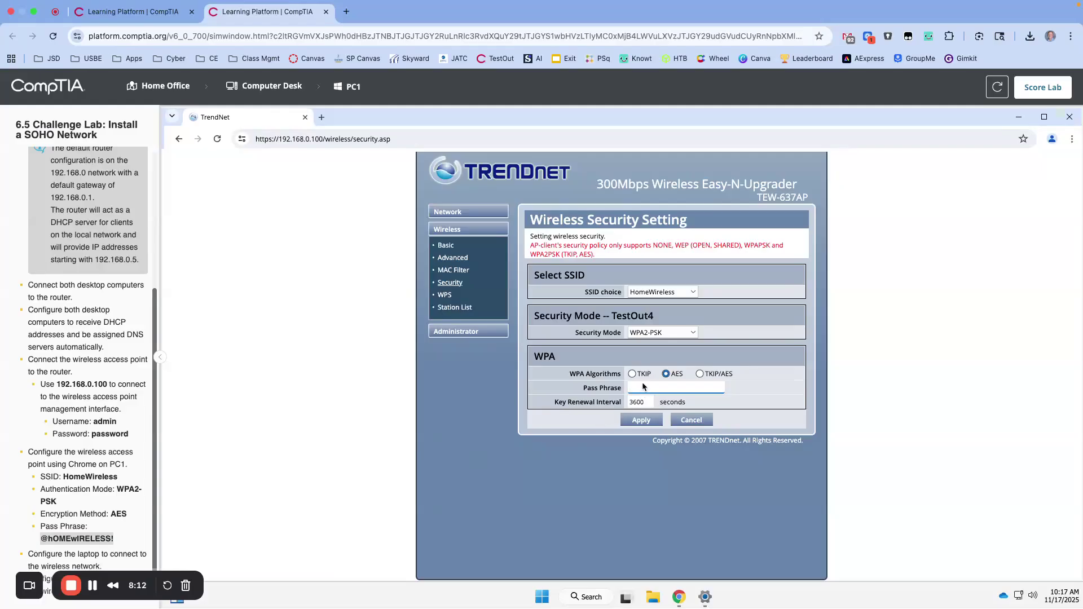
pyautogui.hotkey('ctrl', 'v')
pyautogui.click(641, 421)
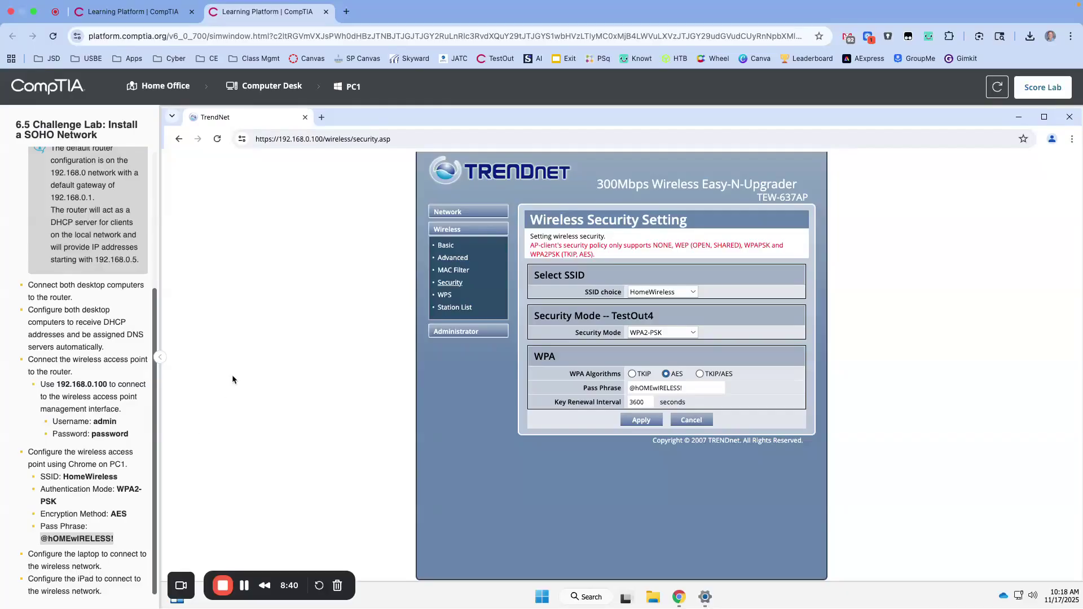
# Step: From Computer Desk, zoom in, switch on the laptop's front wireless switch, and open Laptop1's desktop
pyautogui.click(257, 88)
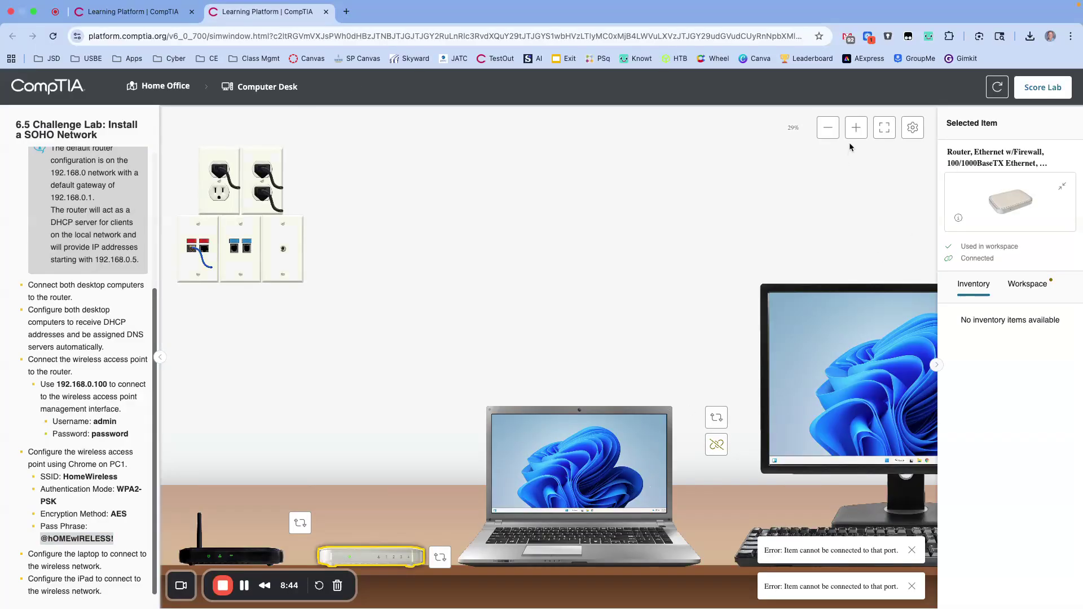
pyautogui.click(856, 127)
pyautogui.scroll(-10, 625, 417)
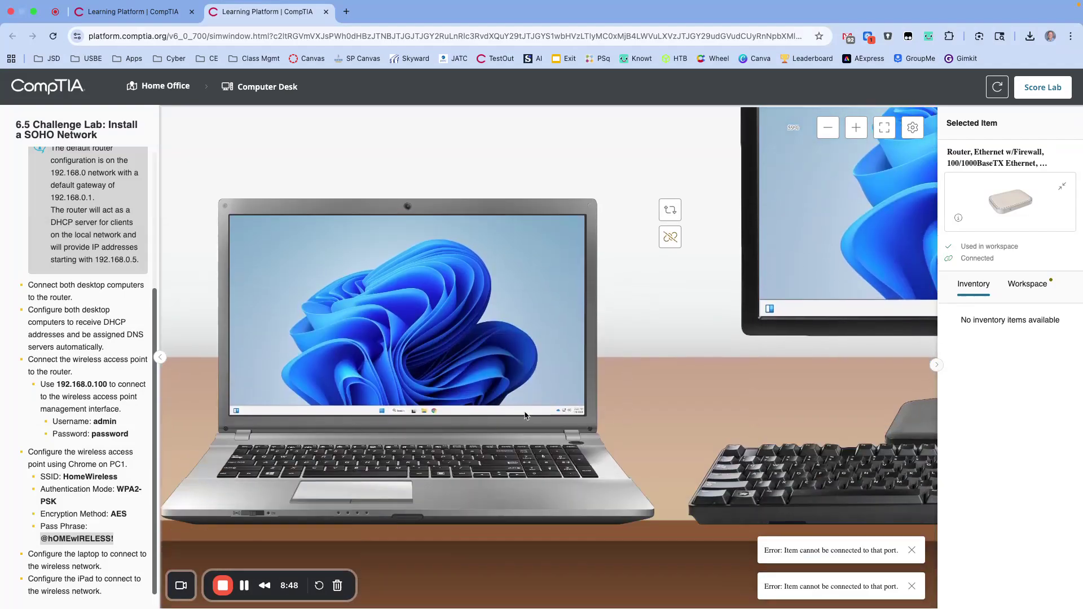
pyautogui.hscroll(-5, 478, 417)
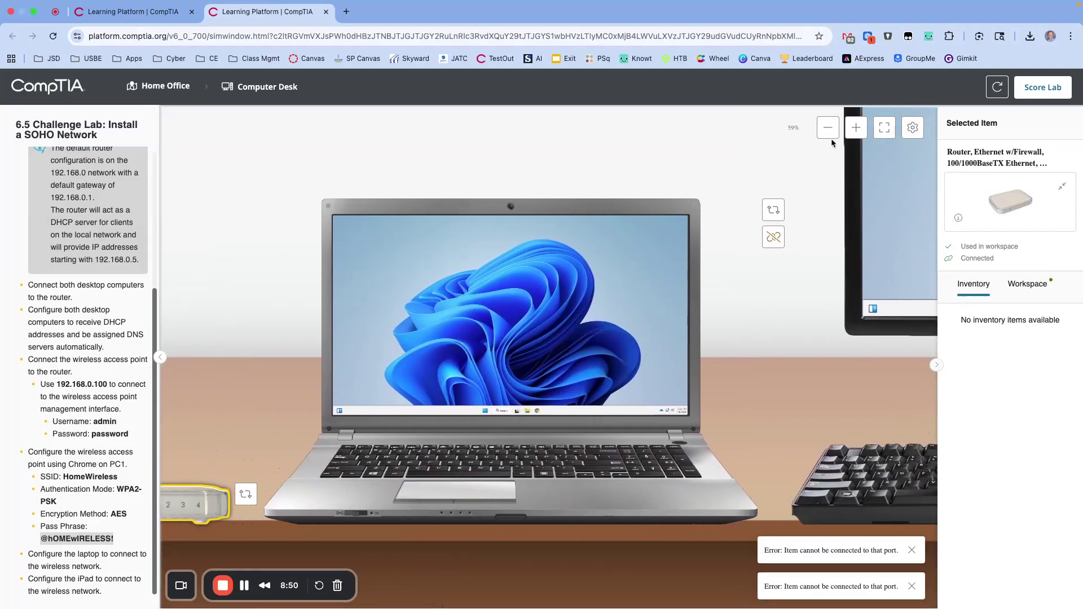
pyautogui.click(856, 128)
pyautogui.scroll(-5, 591, 384)
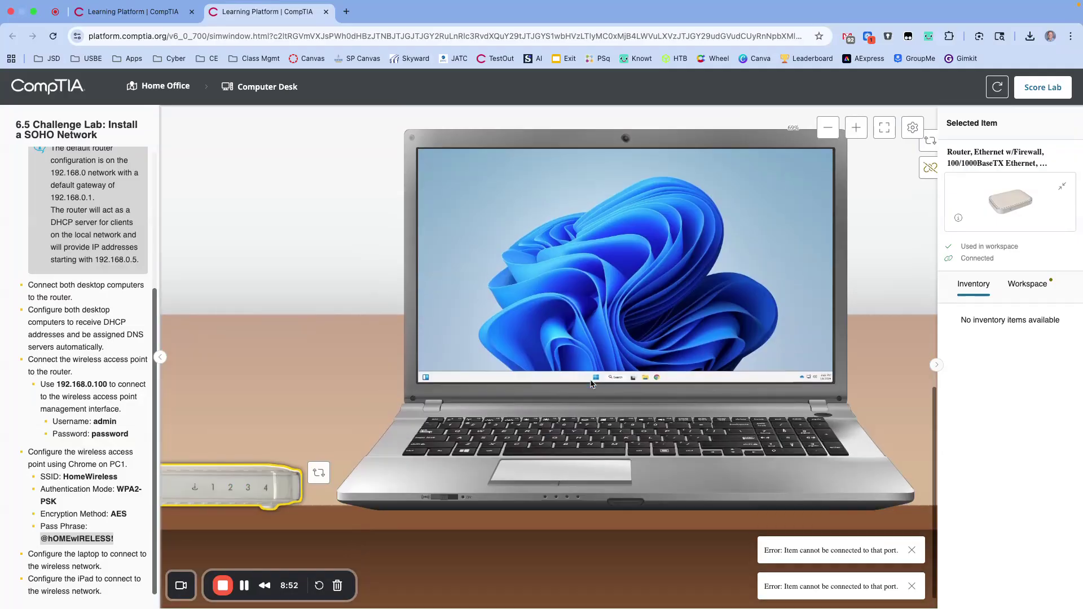
pyautogui.click(453, 500)
pyautogui.click(635, 270)
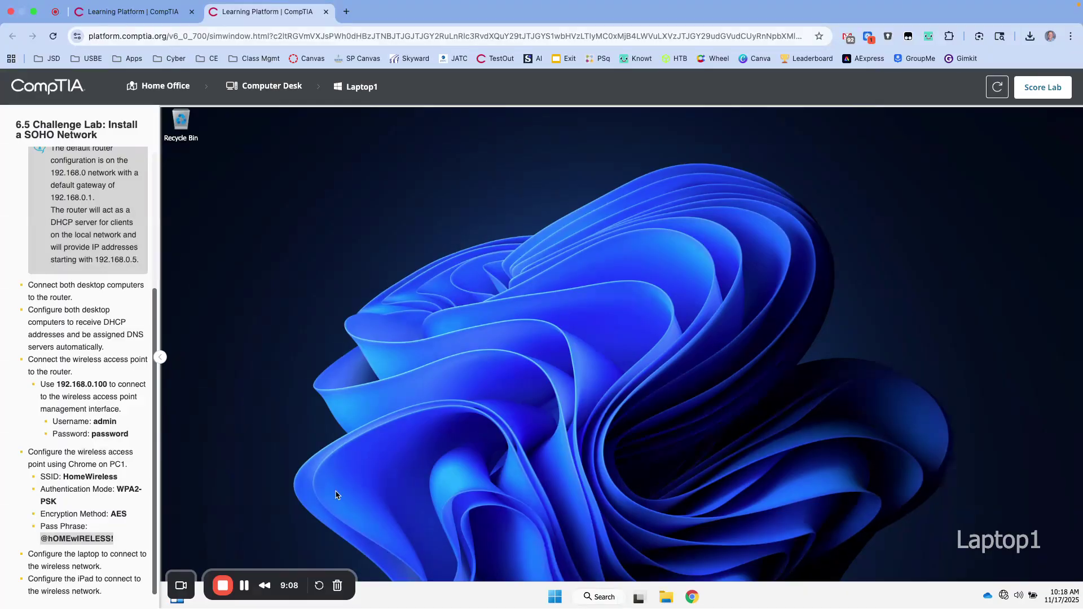
# Step: Connect Laptop1 to HomeWireless with the pasted security key, then test briefly in Chrome
pyautogui.click(1005, 597)
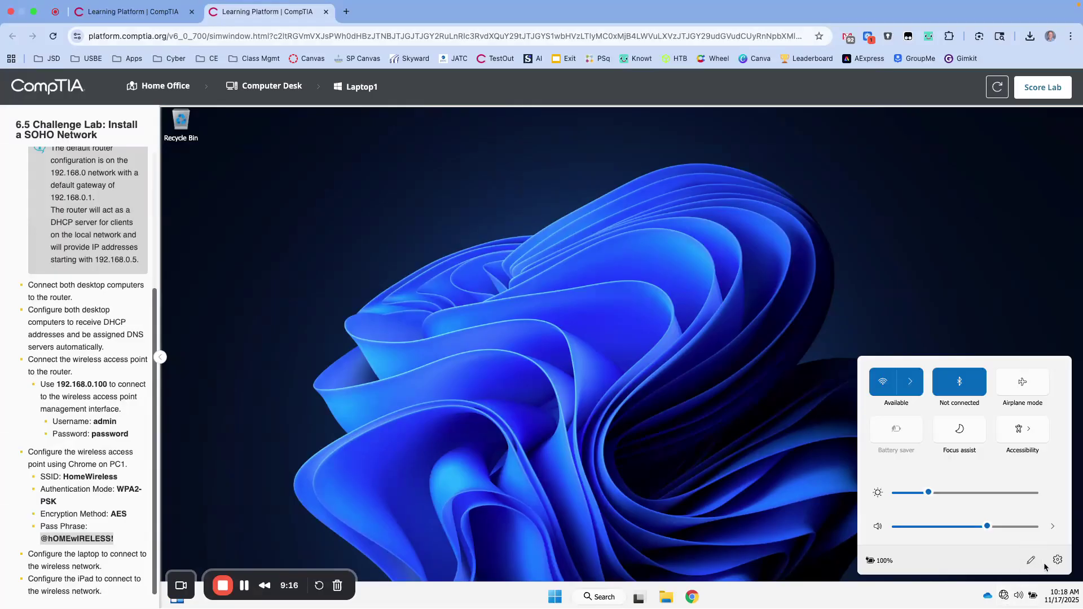
pyautogui.click(913, 383)
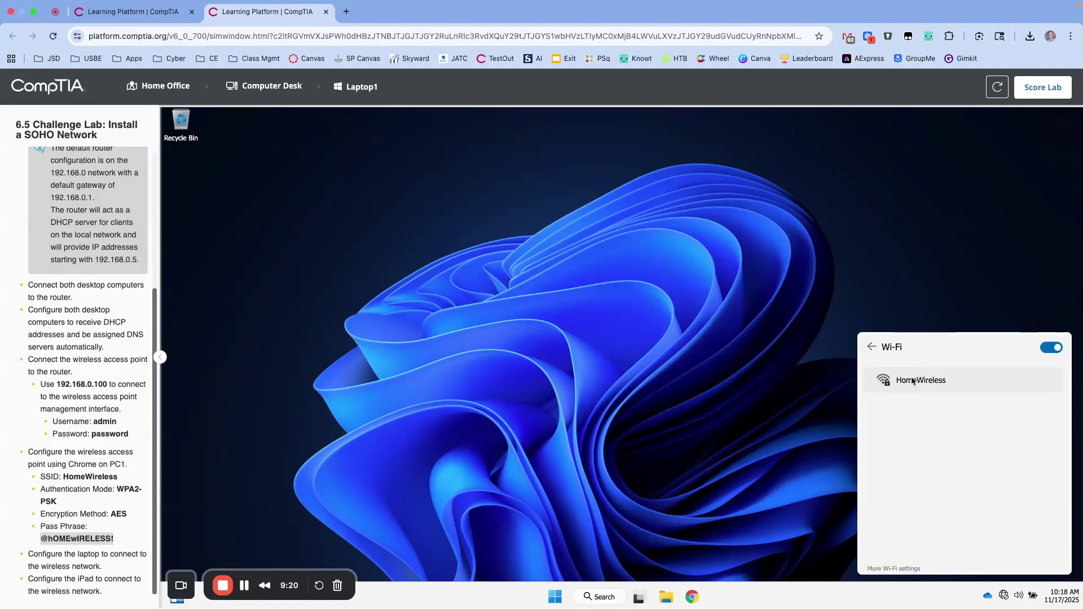
pyautogui.click(915, 383)
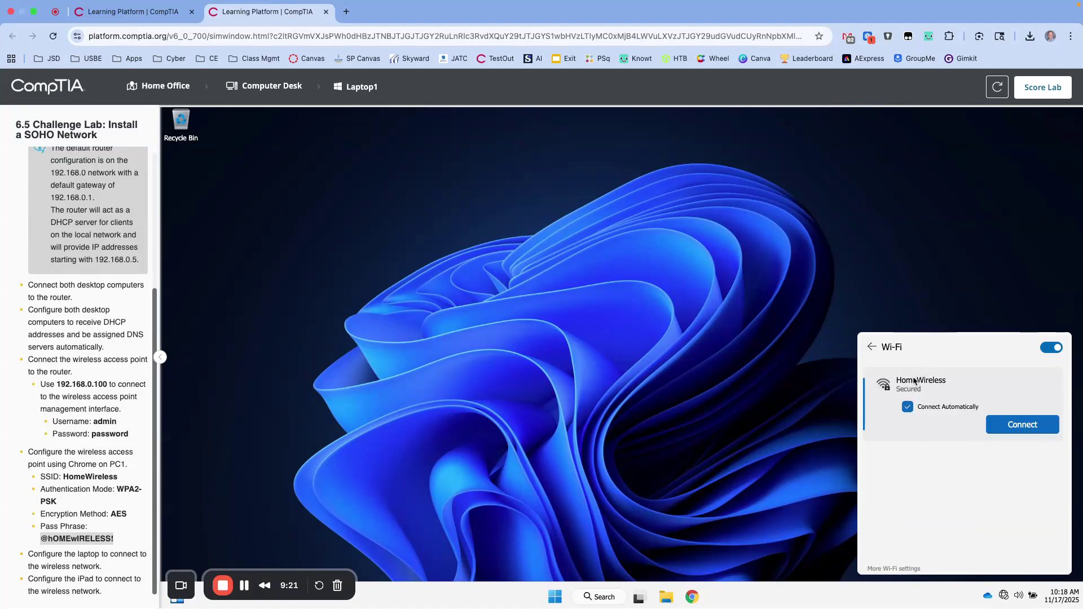
pyautogui.click(1011, 426)
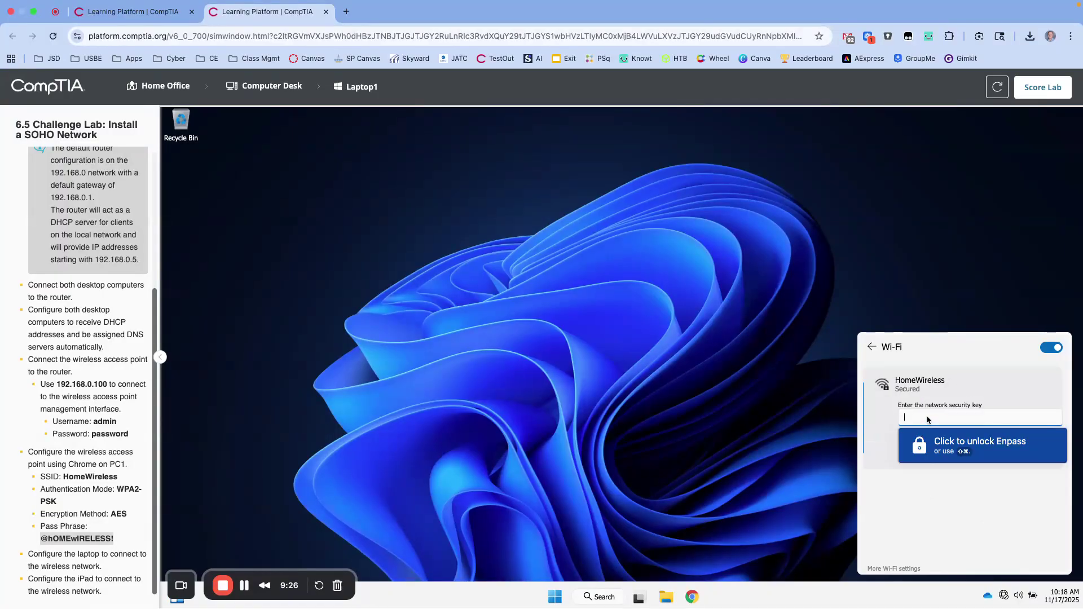
pyautogui.press('super+v')
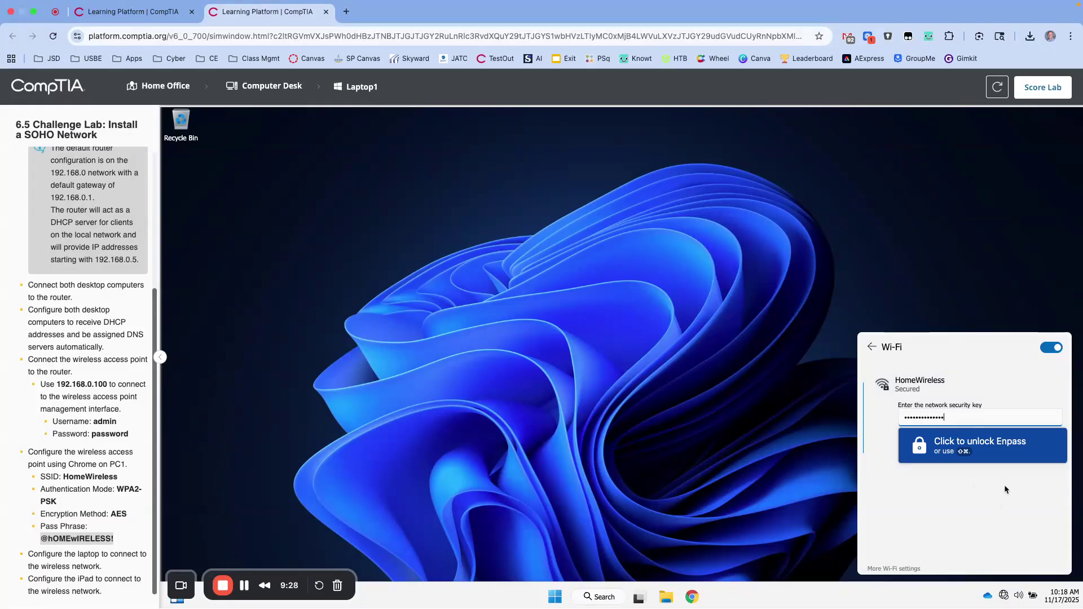
pyautogui.click(954, 453)
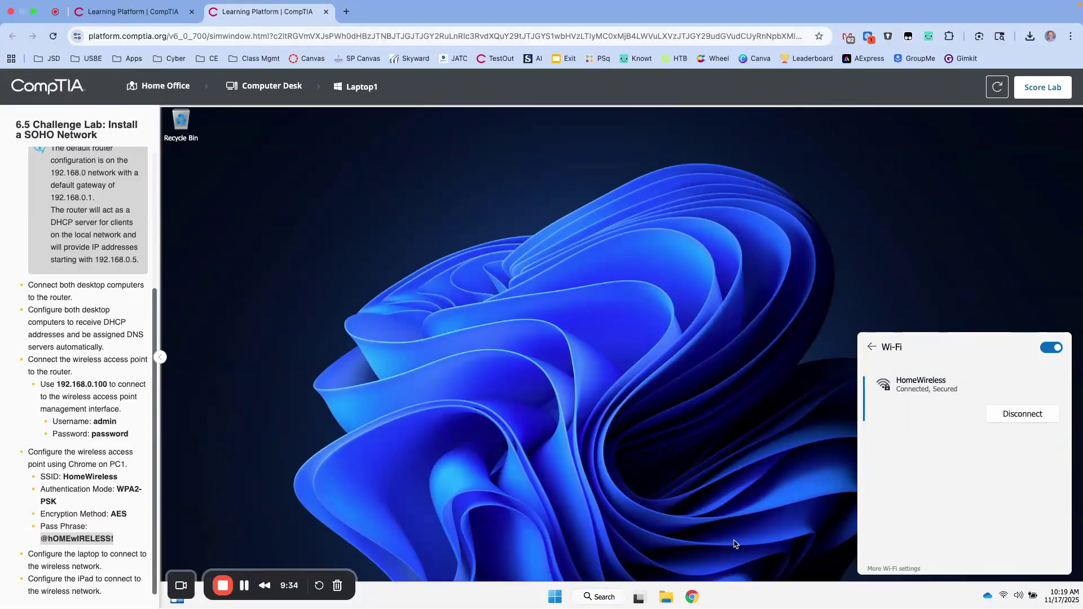
pyautogui.click(698, 601)
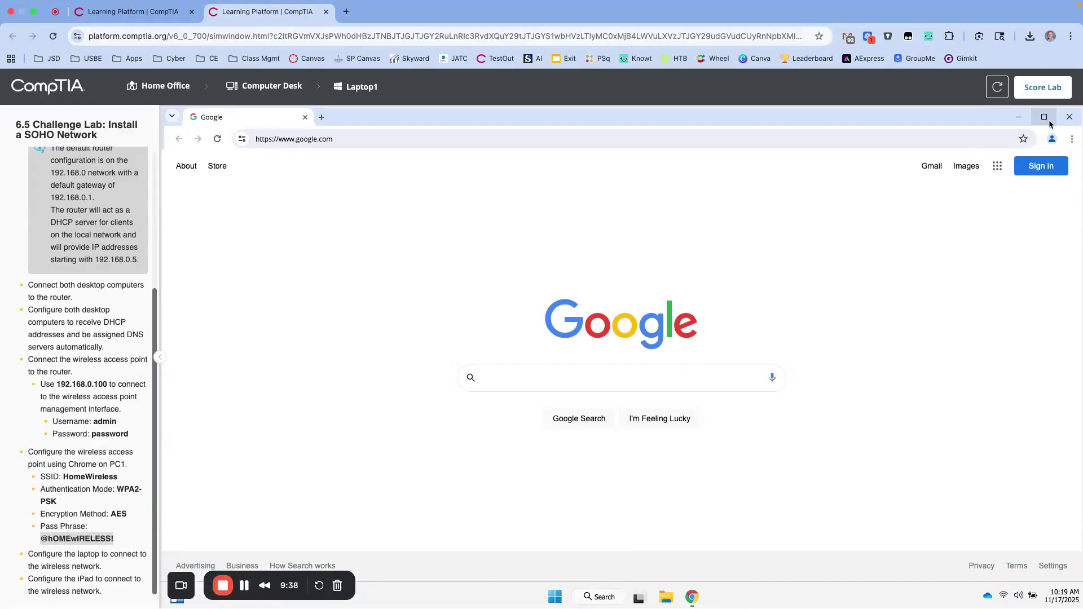
pyautogui.click(1070, 118)
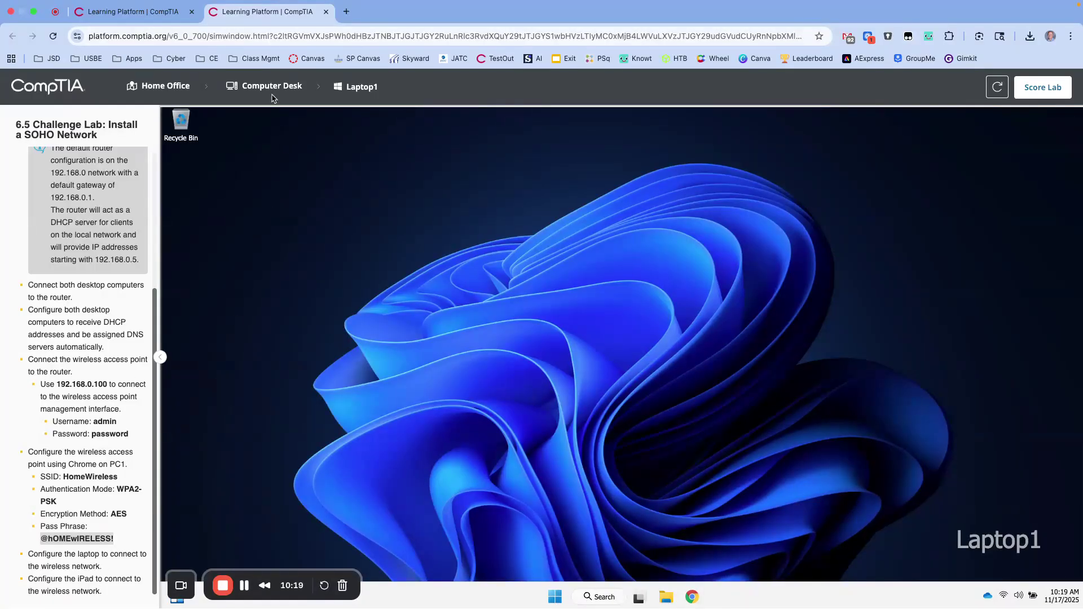
# Step: Back on Computer Desk, select the iPad, dismiss its error messages, and open its screen
pyautogui.click(272, 90)
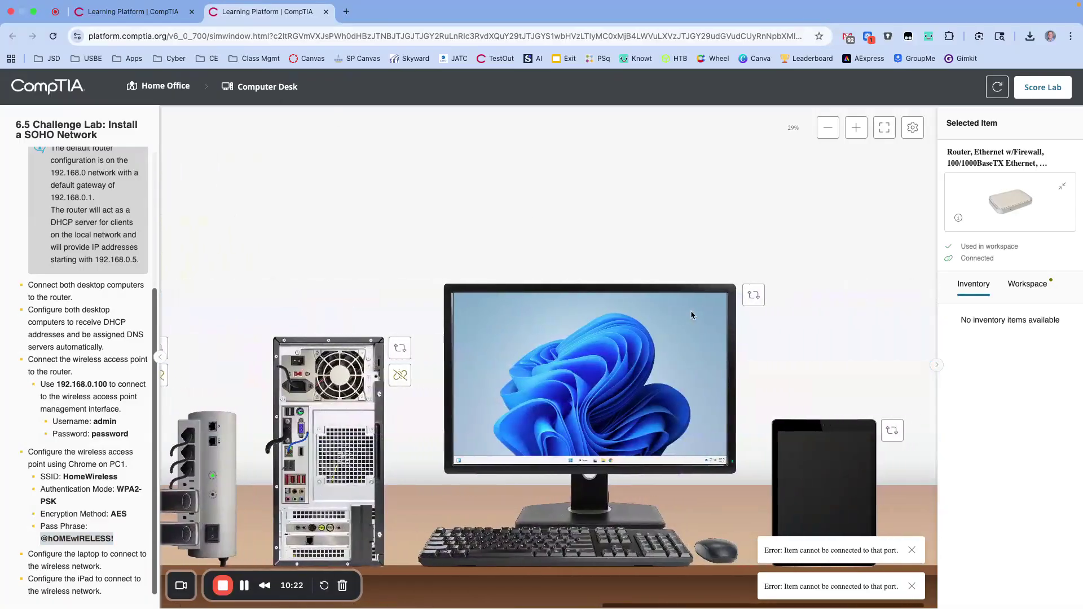
pyautogui.click(803, 455)
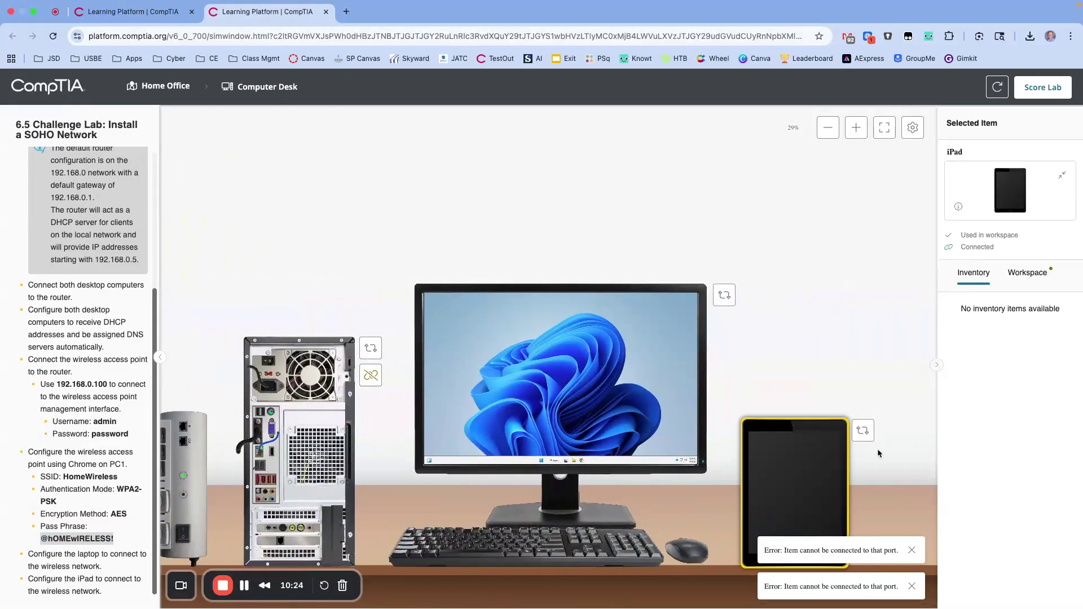
pyautogui.click(912, 550)
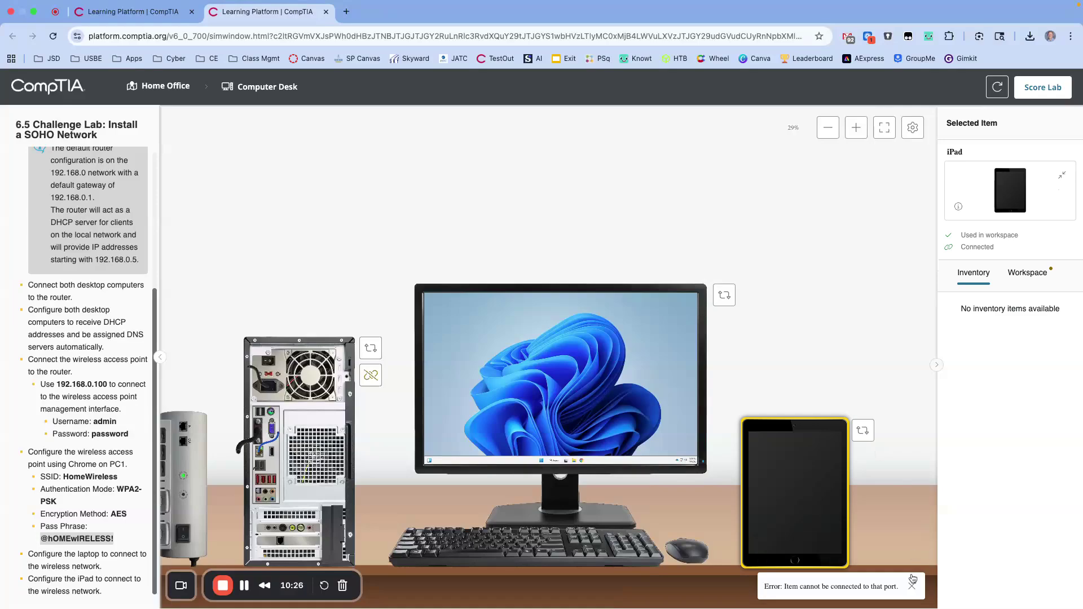
pyautogui.click(912, 587)
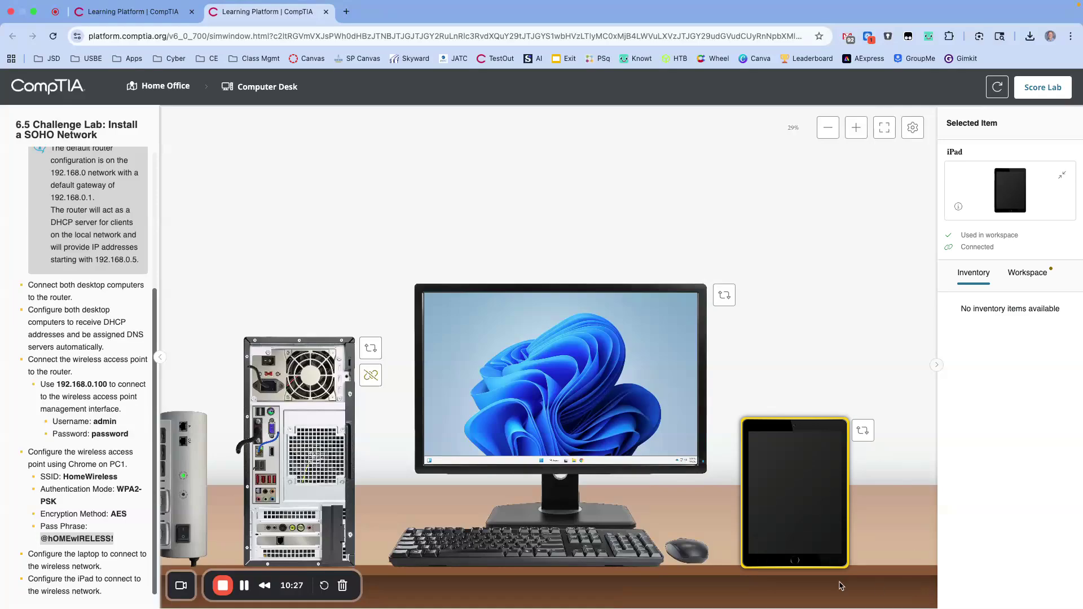
pyautogui.doubleClick(796, 562)
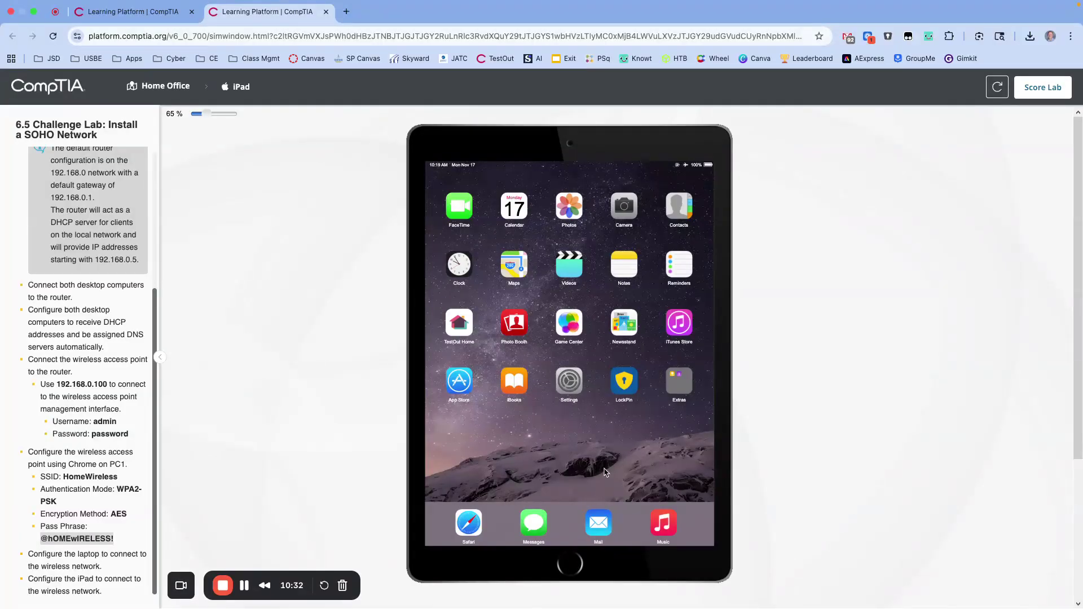
# Step: In iPad Settings > Wi-Fi, join HomeWireless with the pasted password and return home
pyautogui.click(571, 383)
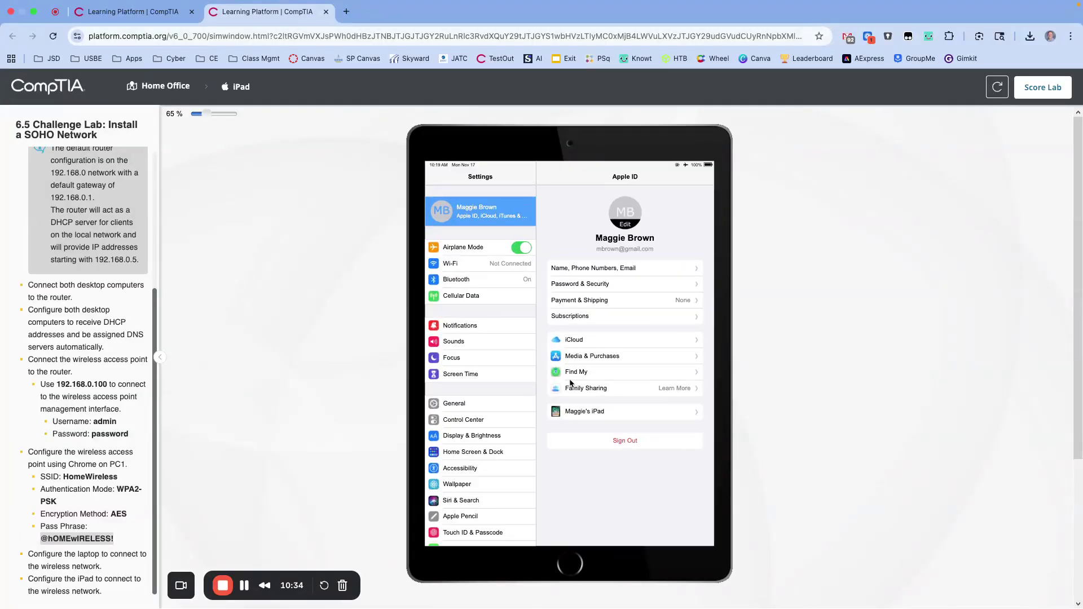
pyautogui.click(505, 266)
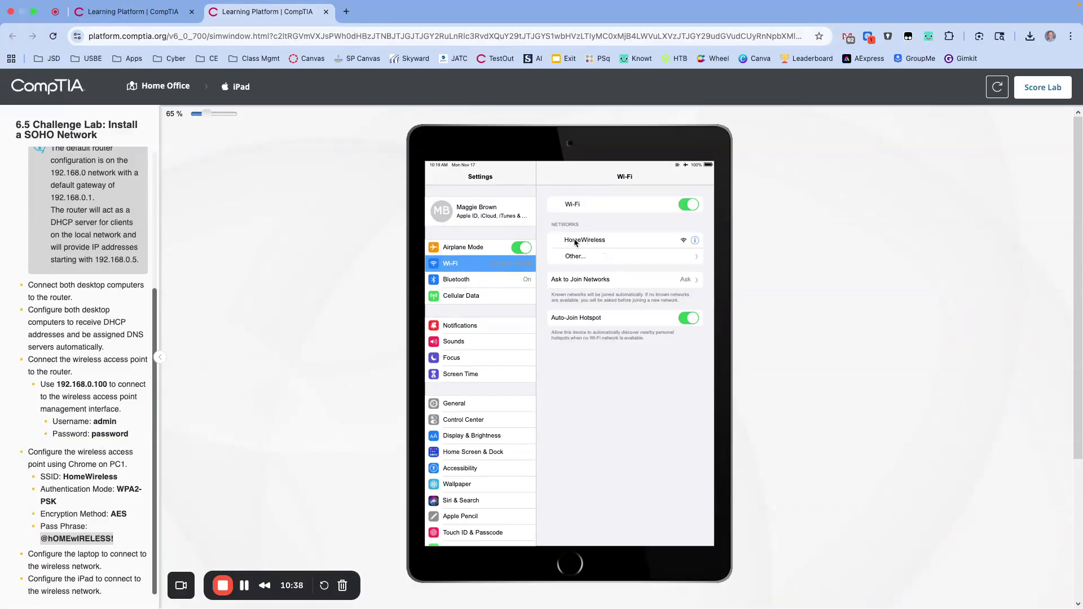
pyautogui.click(603, 241)
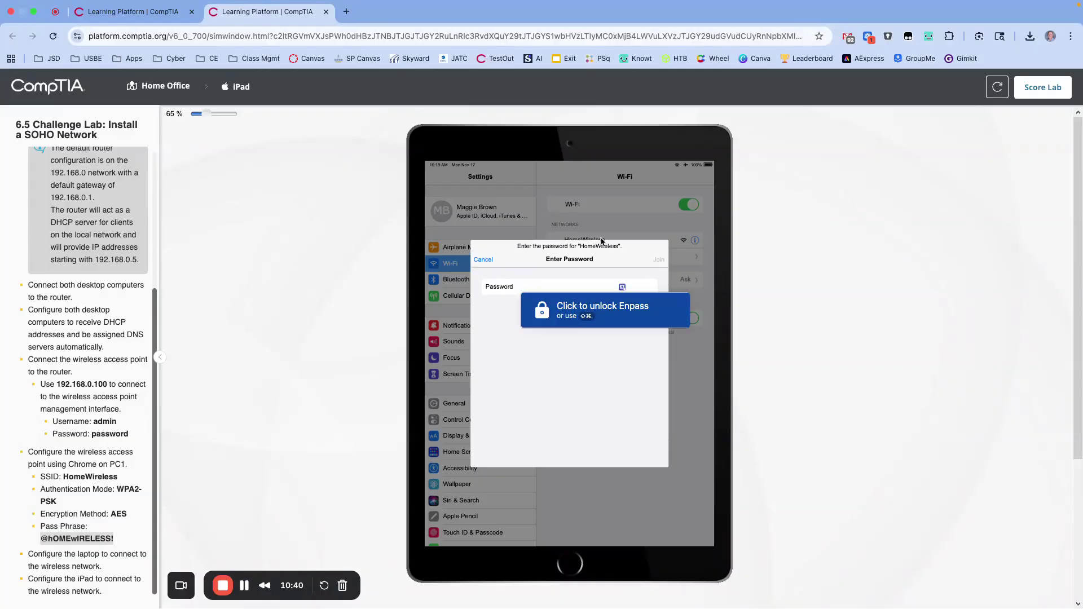
pyautogui.press('super+v')
pyautogui.click(658, 260)
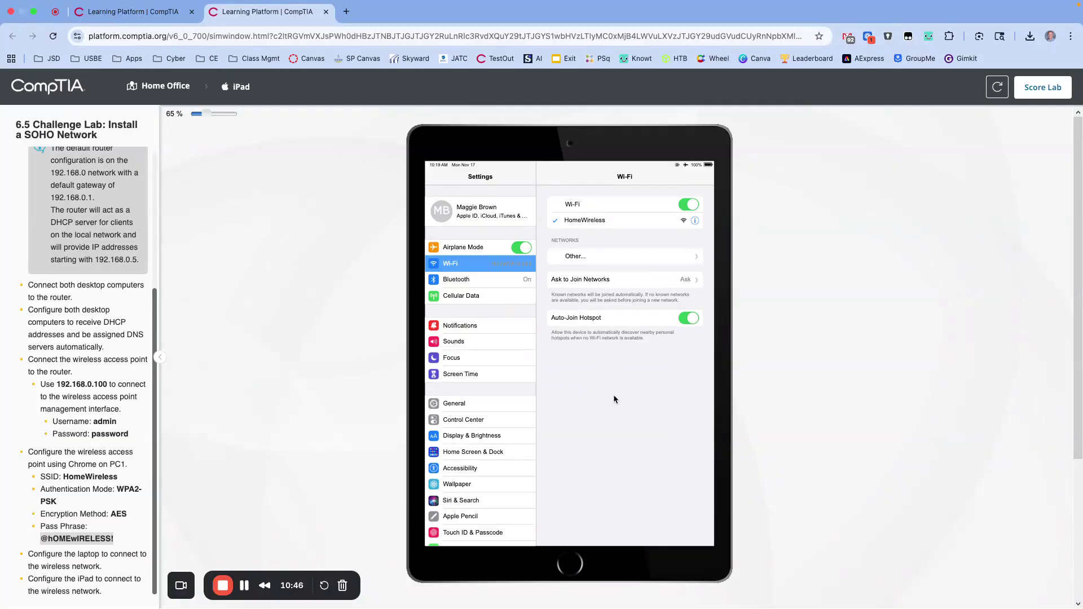
pyautogui.click(571, 564)
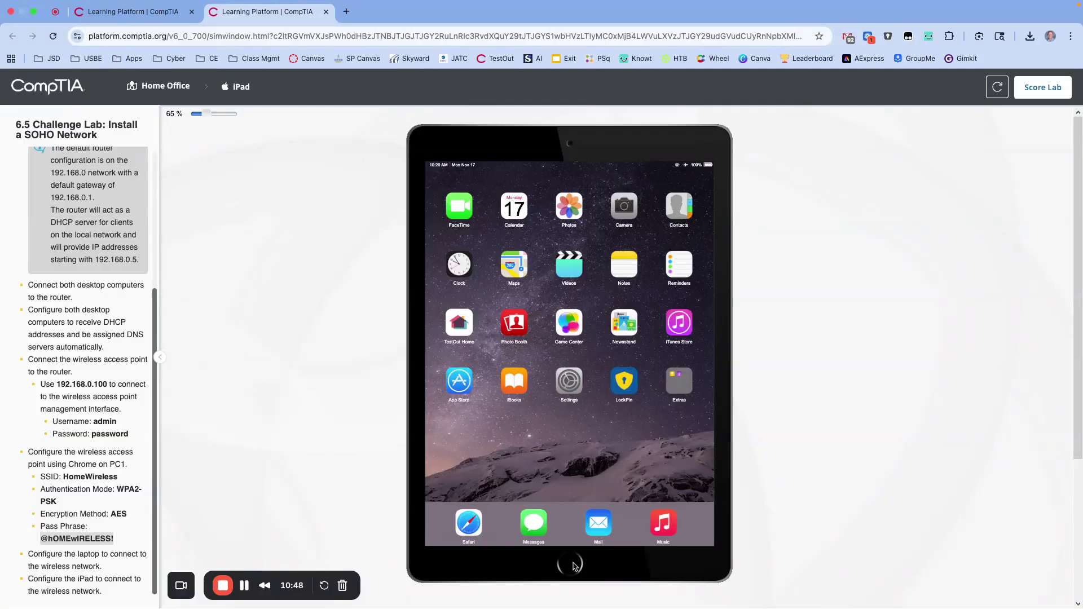
pyautogui.click(470, 529)
# Step: Score the lab and scroll through the 100% score report
pyautogui.click(1041, 87)
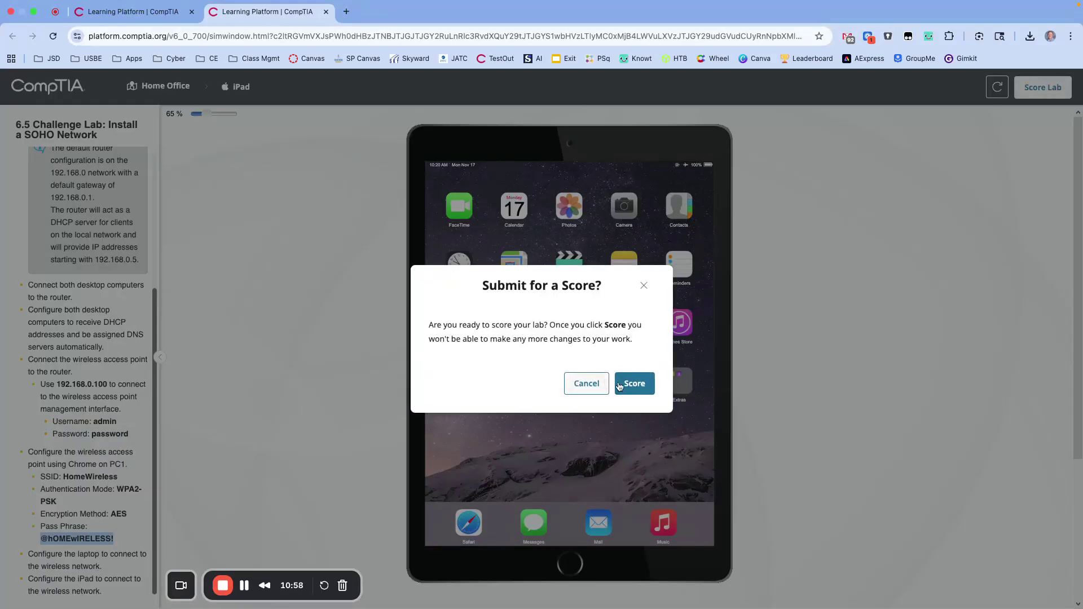
pyautogui.click(633, 382)
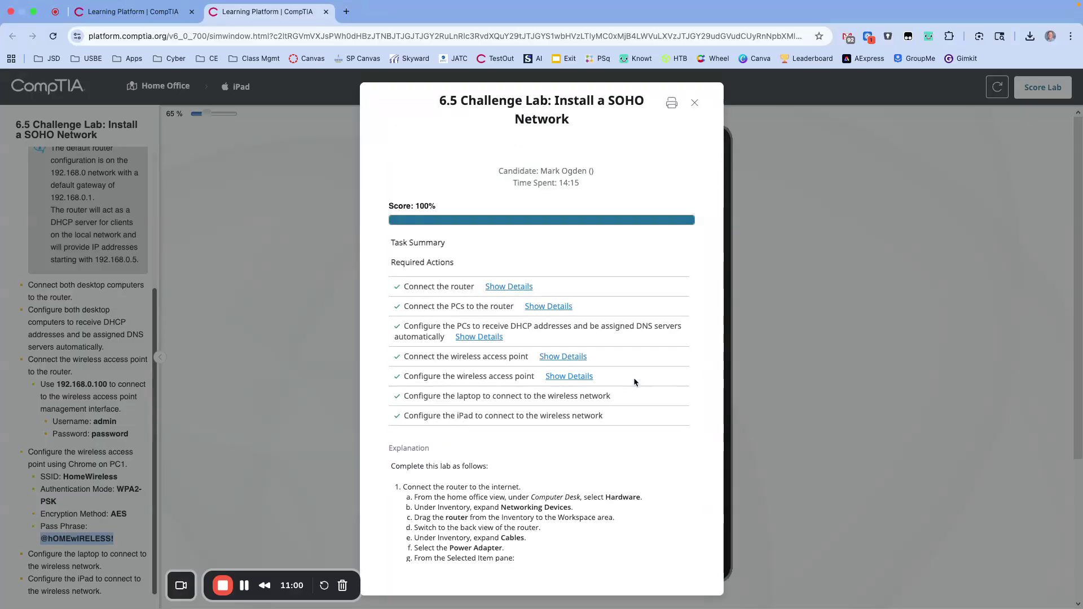
pyautogui.scroll(-15, 634, 379)
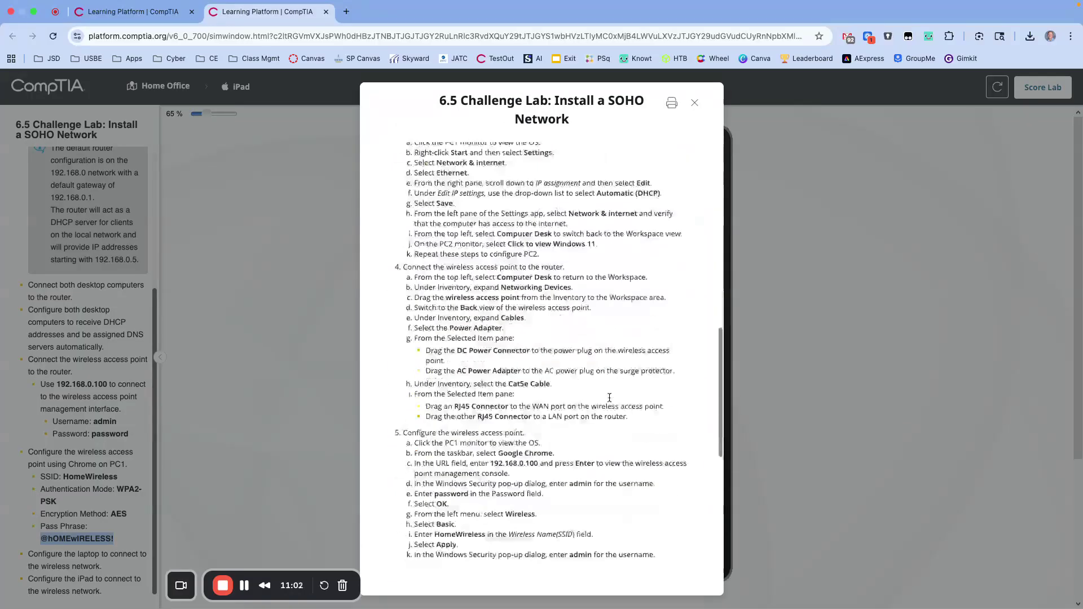